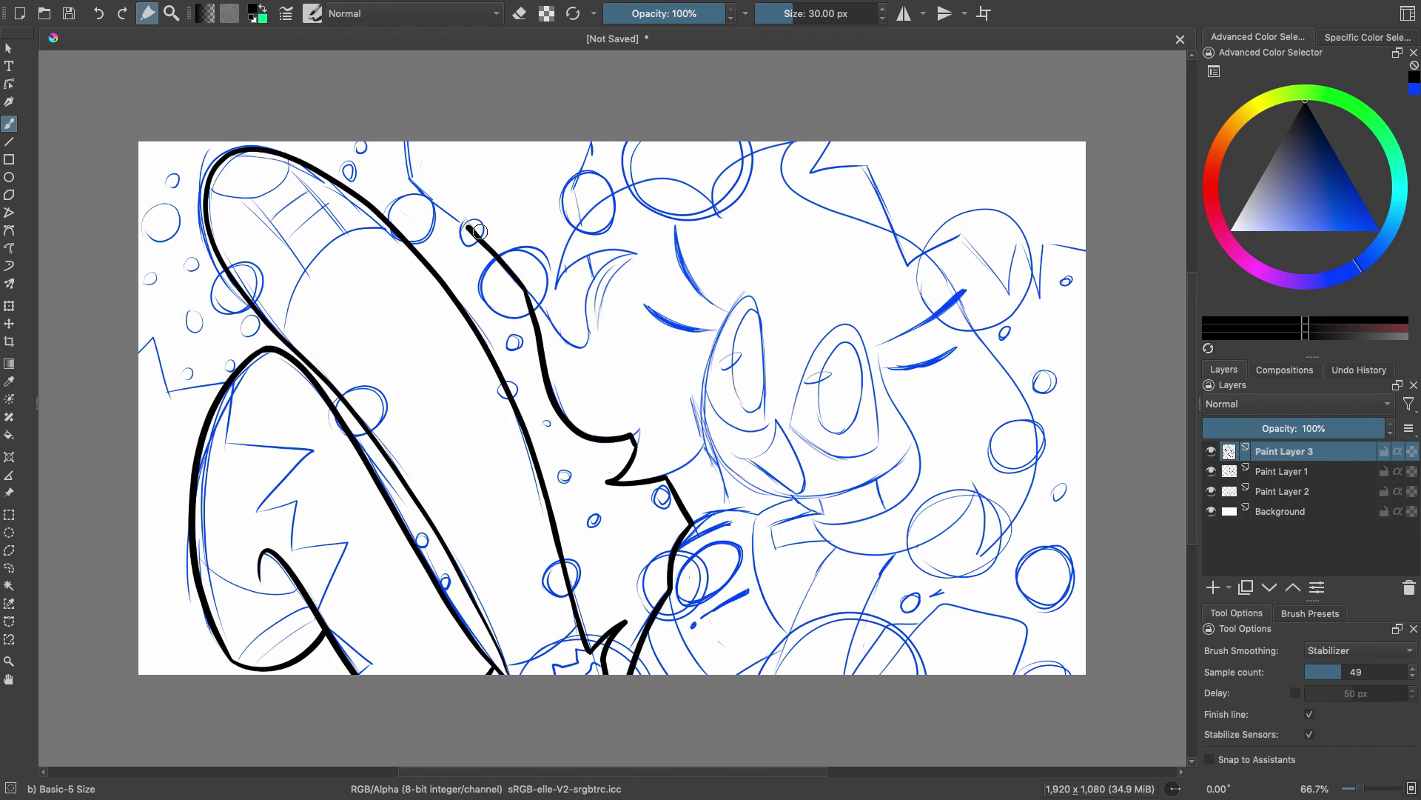
- Ink the head's outer hair outline over the blue sketch with the 30 px brush, from the crown down the back to the lower tuft
drag(411, 181, 468, 224)
drag(593, 142, 581, 218)
mouse_move(700, 190)
mouse_down()
mouse_move(836, 134)
mouse_move(914, 238)
mouse_move(783, 148)
mouse_move(977, 337)
mouse_up()
drag(977, 336, 974, 560)
mouse_move(973, 560)
mouse_down()
mouse_move(976, 485)
mouse_move(896, 561)
mouse_up()
- Ink the shoulder and arm lines below the head and the angular shape at the drawing's lower edge
mouse_move(897, 561)
mouse_down()
mouse_move(855, 619)
mouse_move(841, 673)
mouse_up()
drag(773, 674, 784, 650)
drag(784, 650, 735, 673)
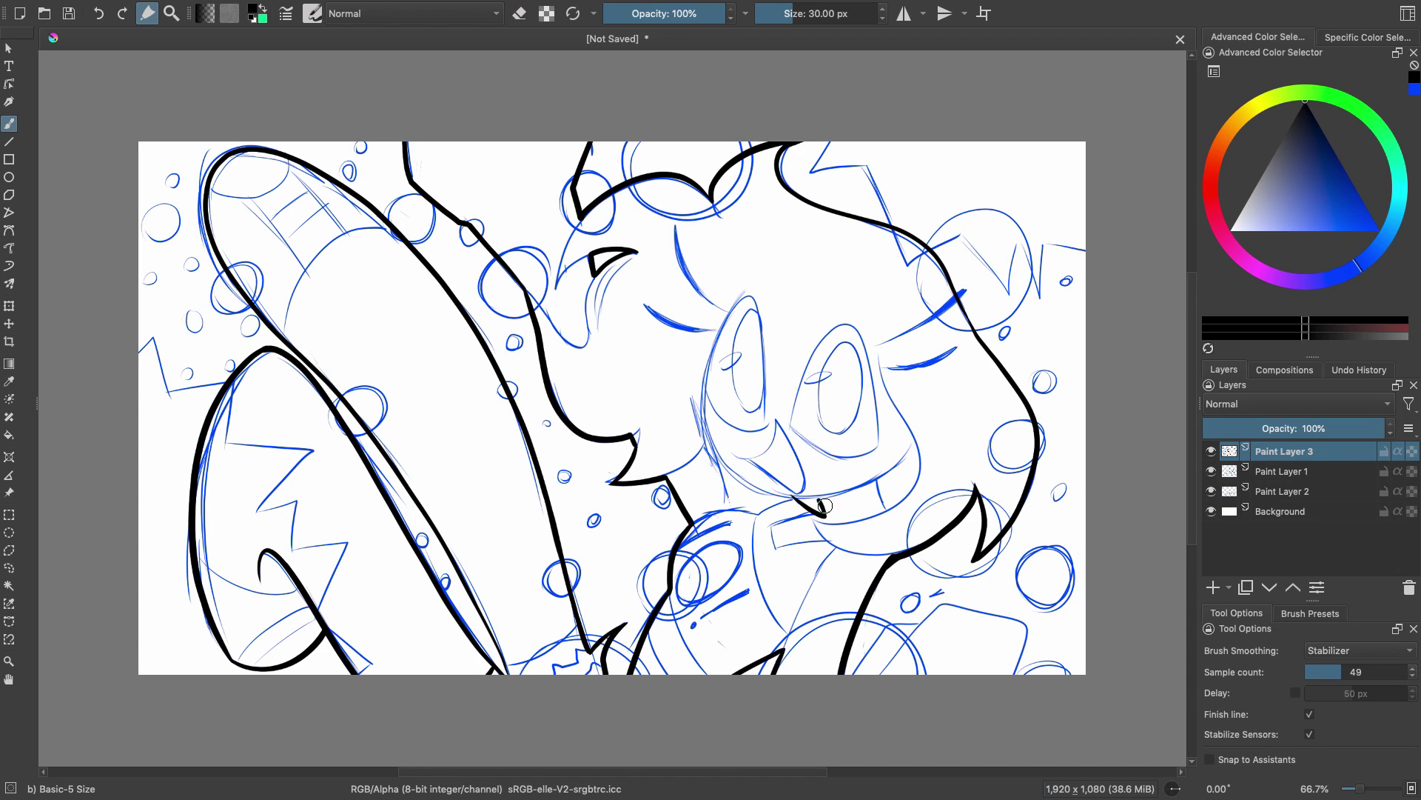
key(ctrl+z)
drag(848, 688, 1012, 689)
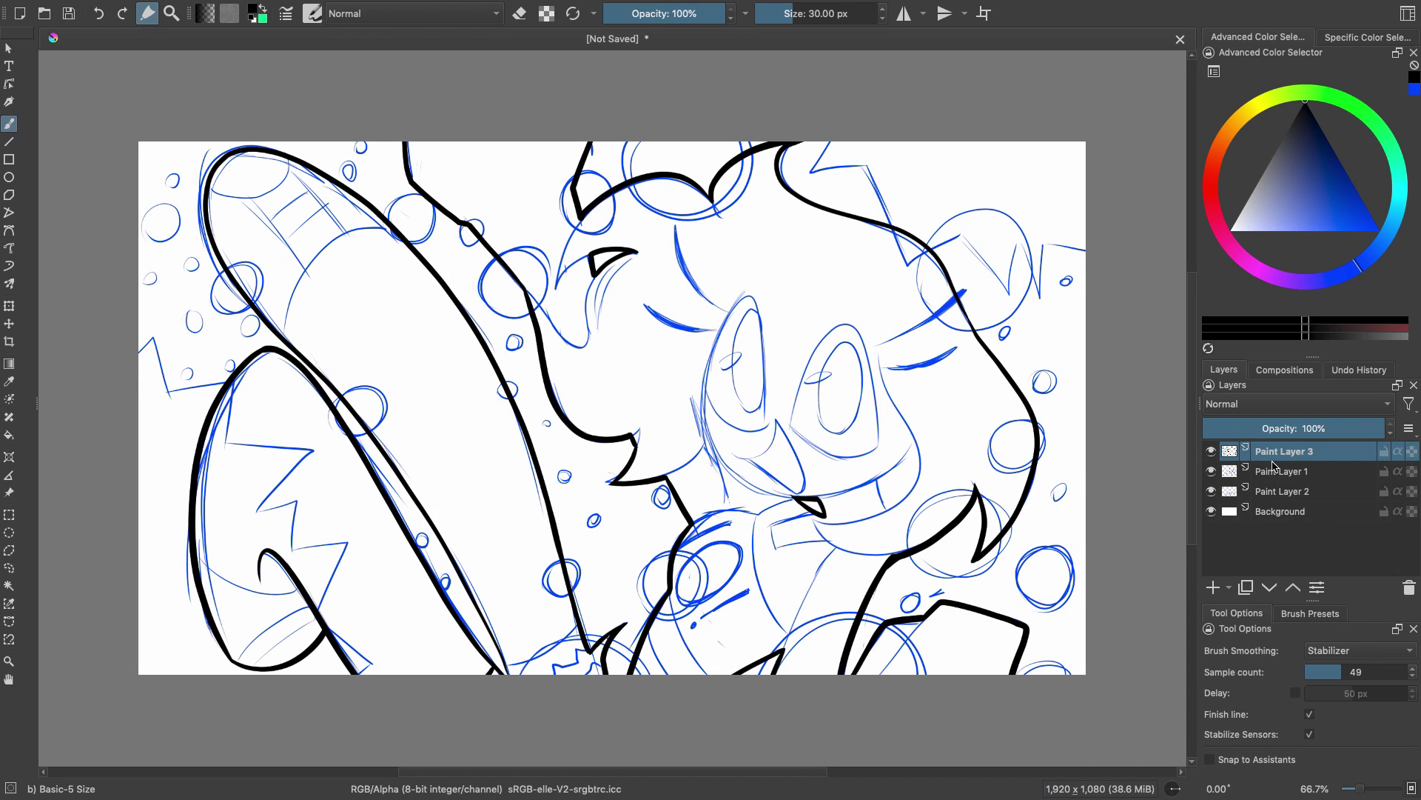
- Duplicate Paint Layer 3 and add a new paint layer above the copy, with the brush size set to 20 px
key(ctrl+j)
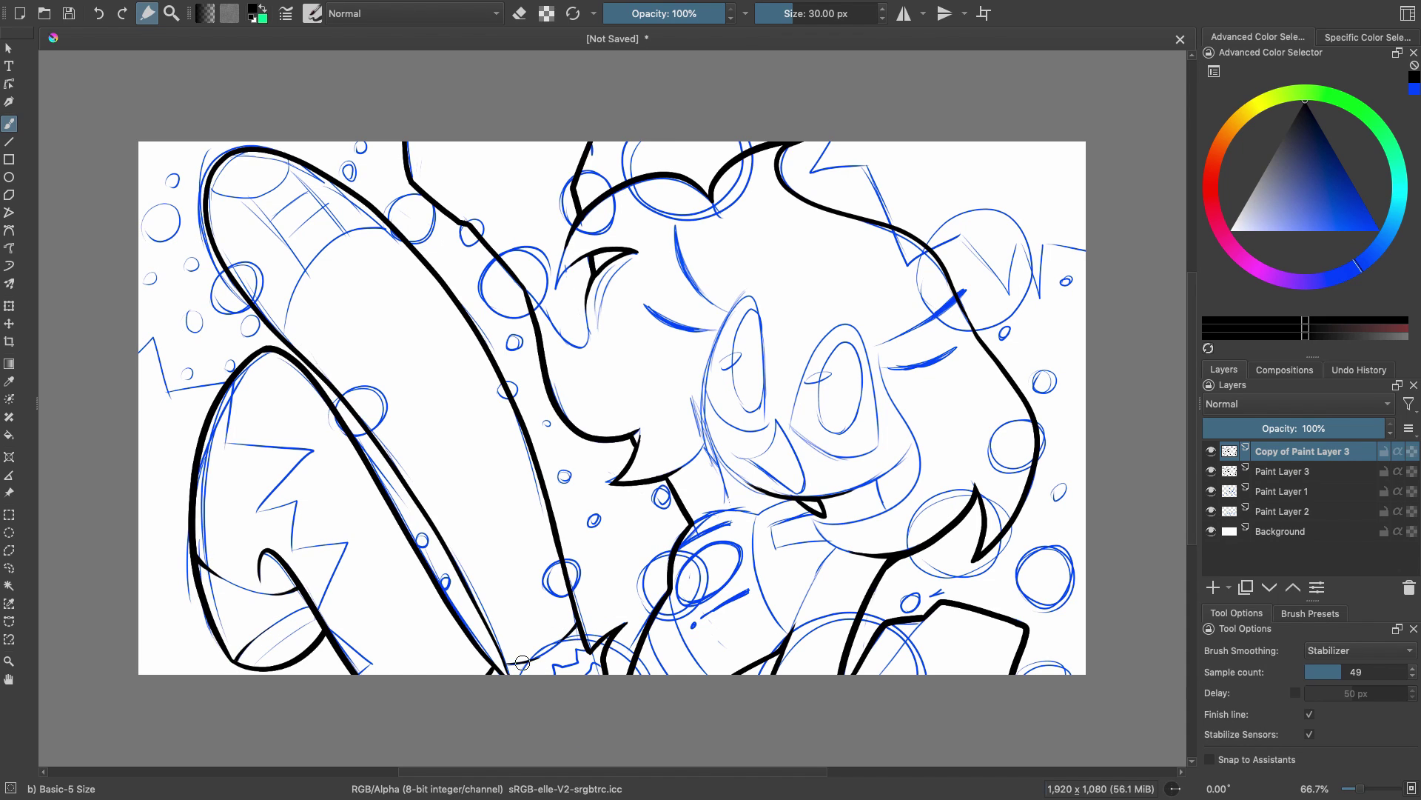
key(e)
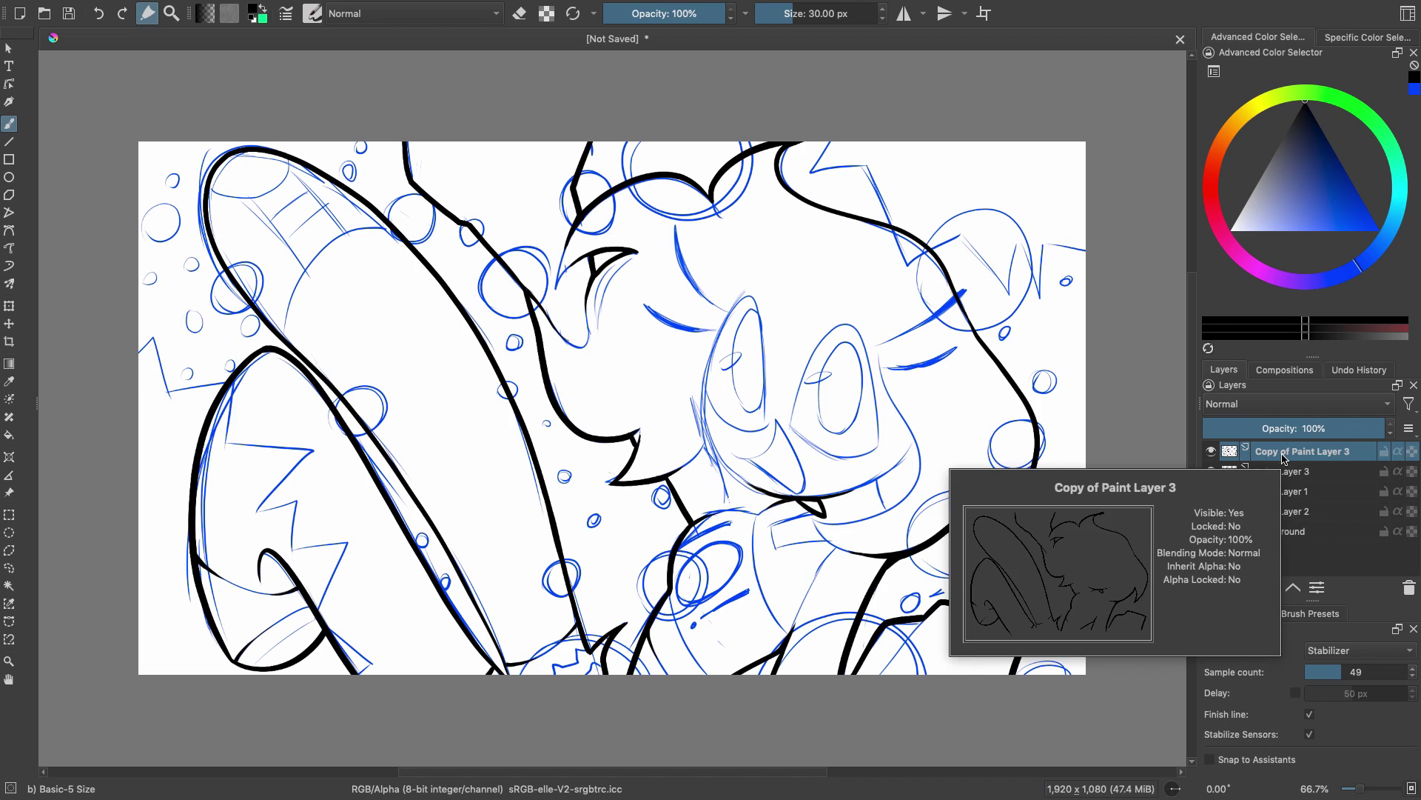
click(1213, 587)
click(882, 19)
click(884, 23)
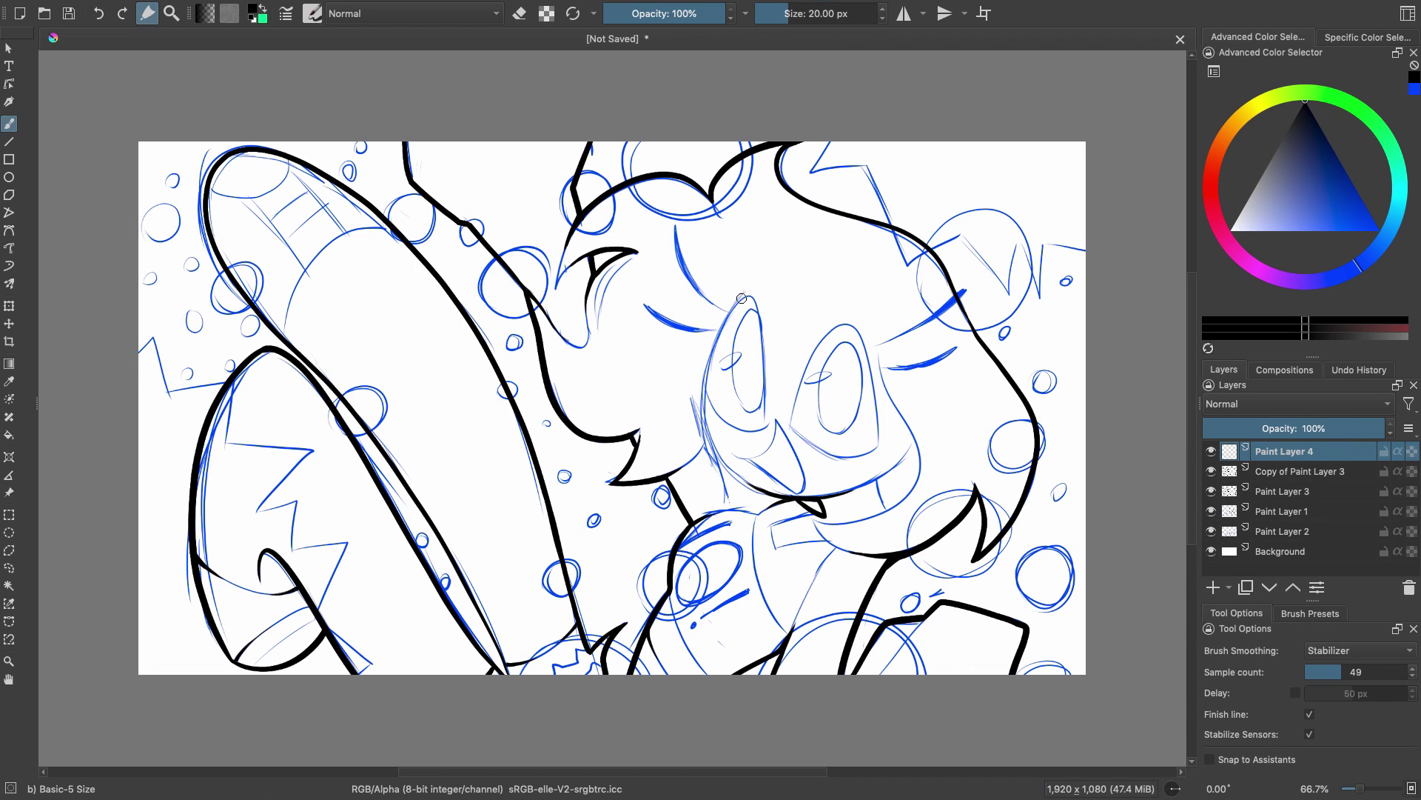
- Ink the left contour of the face and the curved hair strand below the forelock, checking the lines without the sketch layer
drag(746, 292, 722, 460)
click(1211, 511)
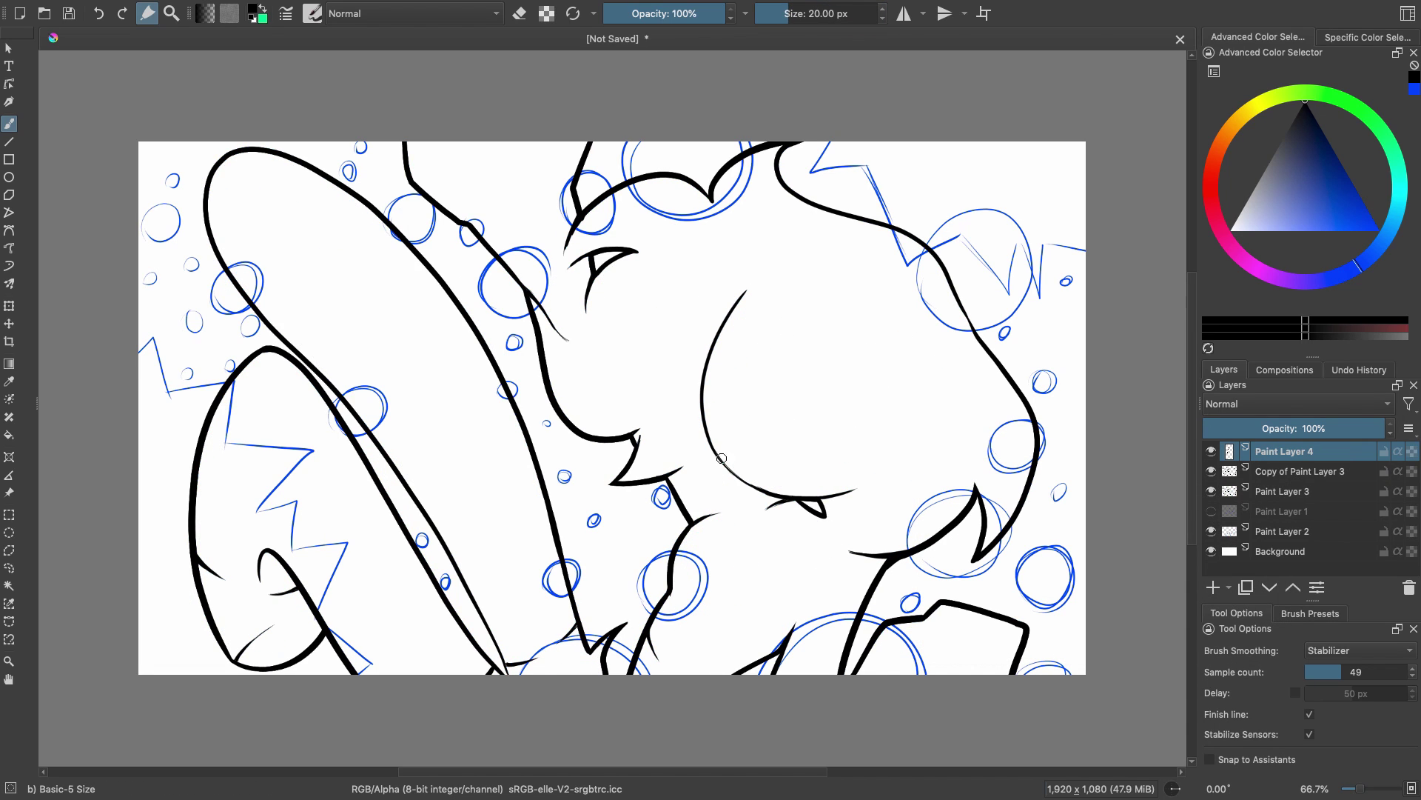
click(1211, 511)
drag(585, 344, 567, 308)
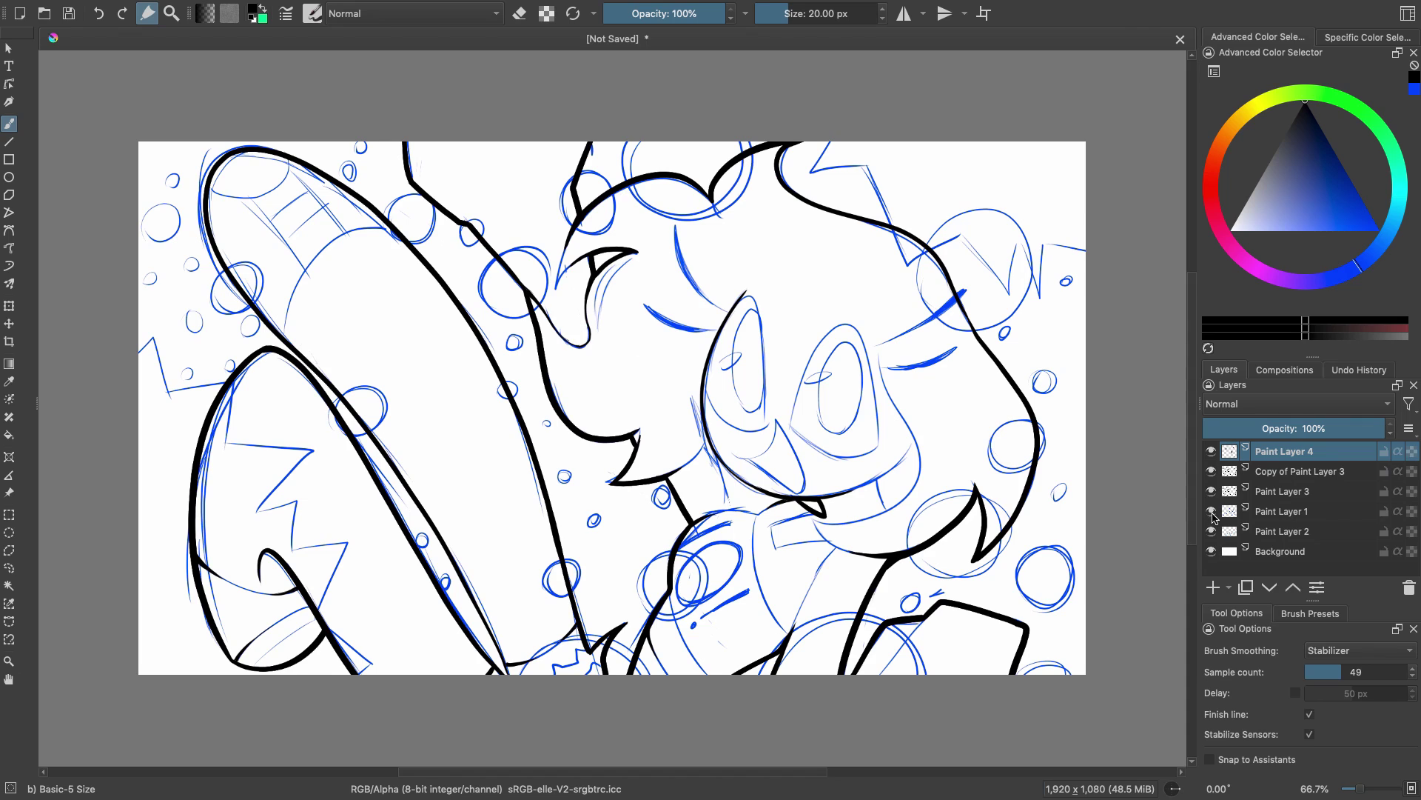
key(ctrl+z)
- Compare the line art with and without the blue sketch by toggling the visibility of Paint Layer 1
click(1211, 511)
click(1259, 471)
click(1211, 511)
click(1212, 510)
click(1282, 450)
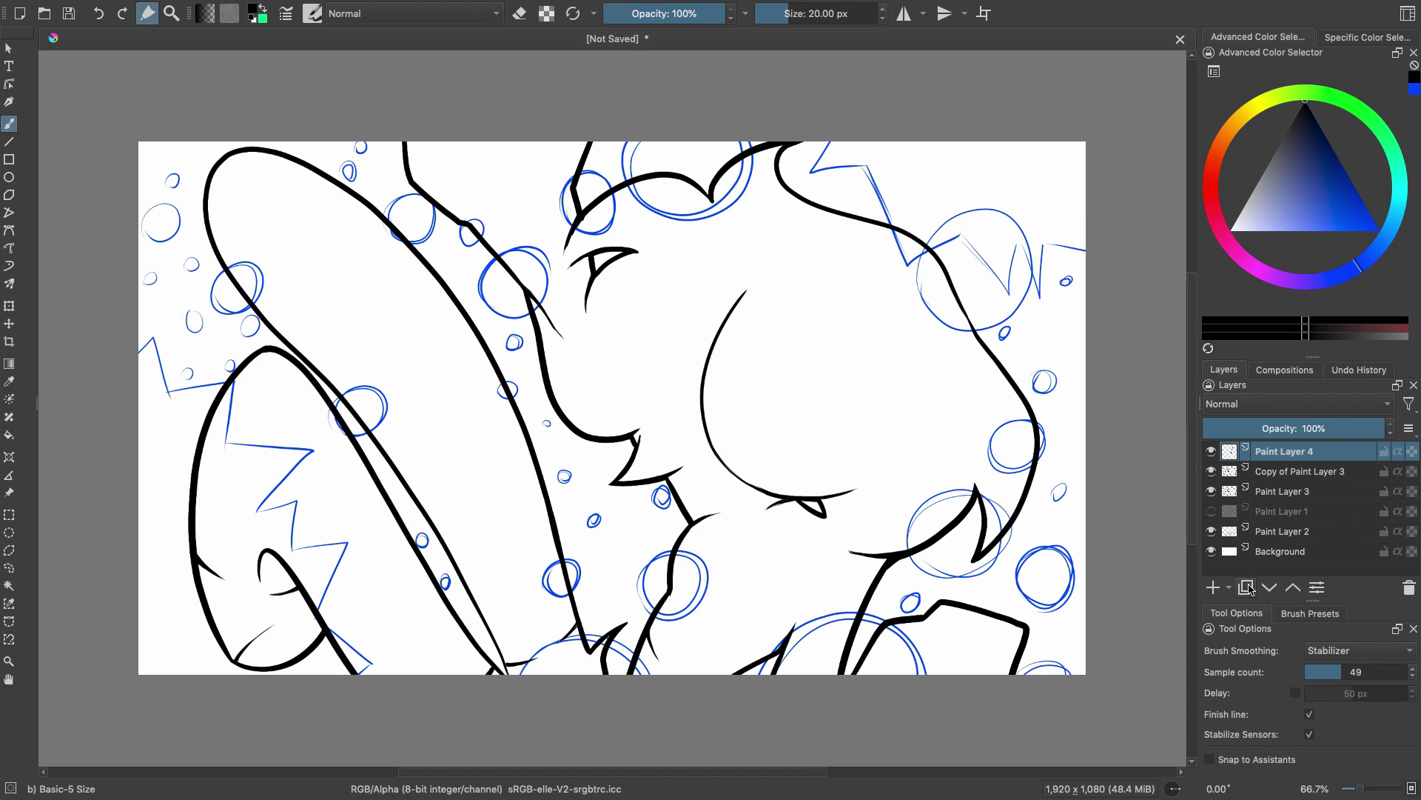
click(1211, 511)
click(1211, 511)
click(1212, 510)
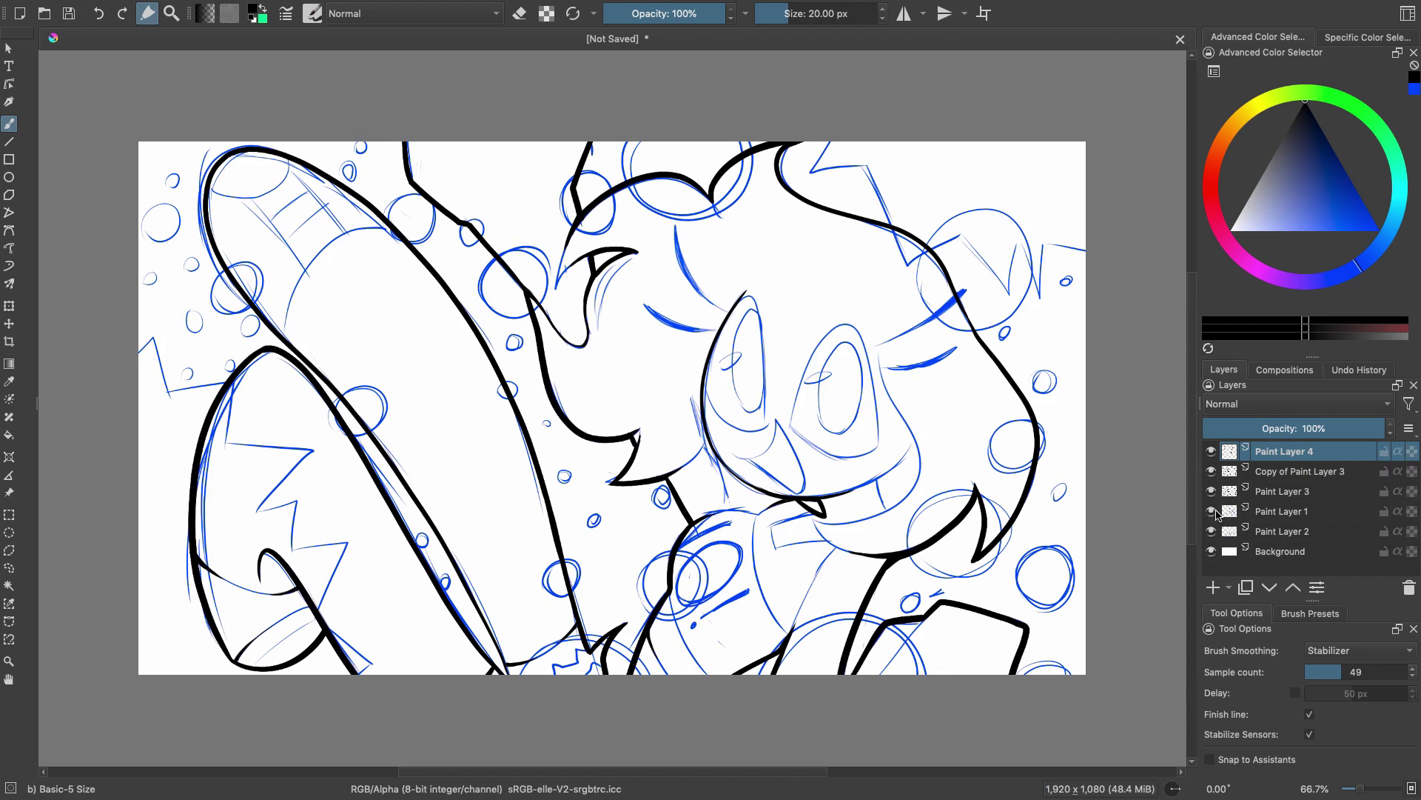
- Ink the teardrop-shaped outlines of both eyes over the sketch
mouse_move(741, 299)
mouse_down()
mouse_move(767, 428)
mouse_move(883, 444)
mouse_move(623, 384)
mouse_move(680, 271)
mouse_move(724, 459)
mouse_up()
key(ctrl+z)
key(ctrl+z)
key(ctrl+plus)
drag(733, 298, 870, 217)
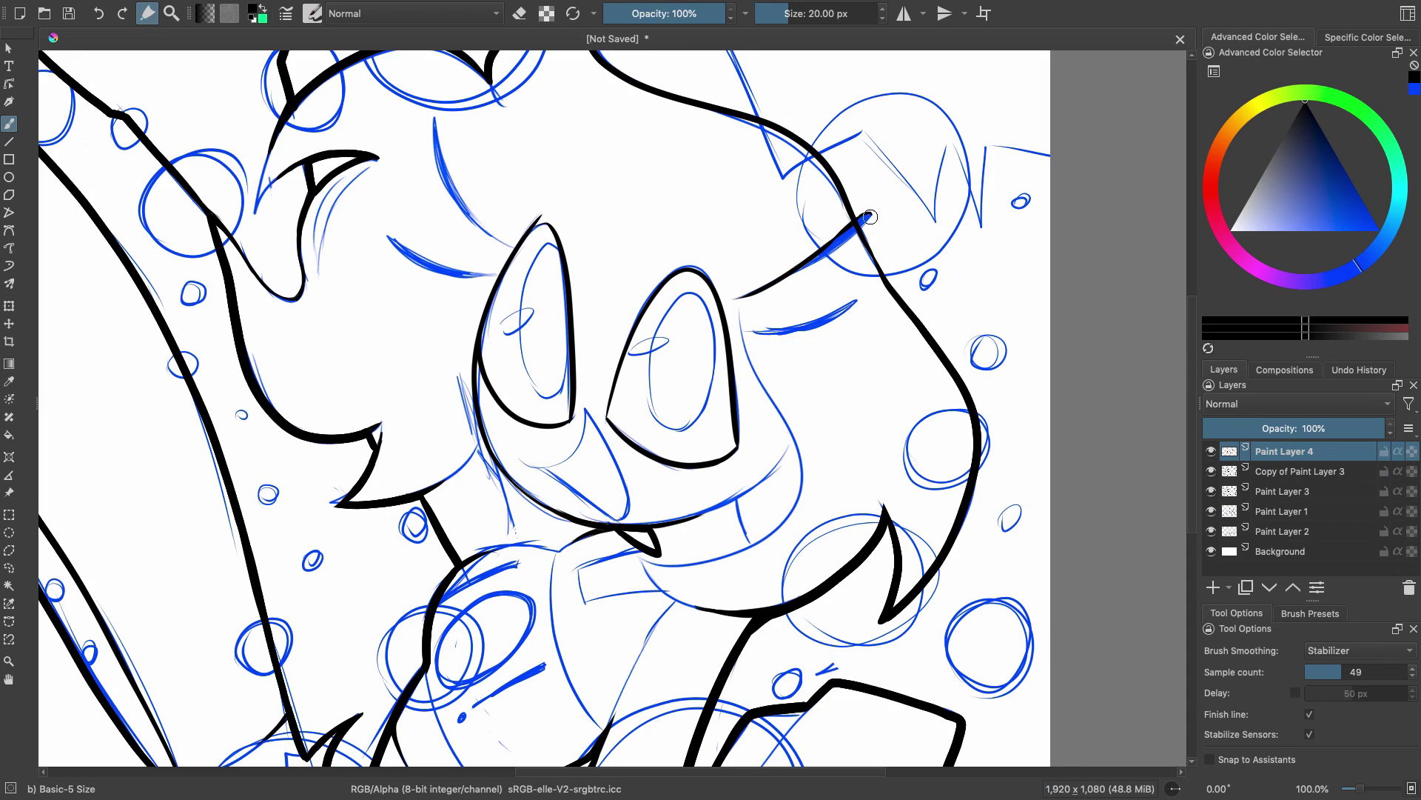
key(ctrl+z)
mouse_move(734, 299)
mouse_down()
mouse_move(865, 221)
mouse_move(835, 237)
mouse_up()
key(ctrl+z)
key(ctrl+z)
drag(731, 299, 818, 252)
key(ctrl+z)
drag(732, 297, 851, 242)
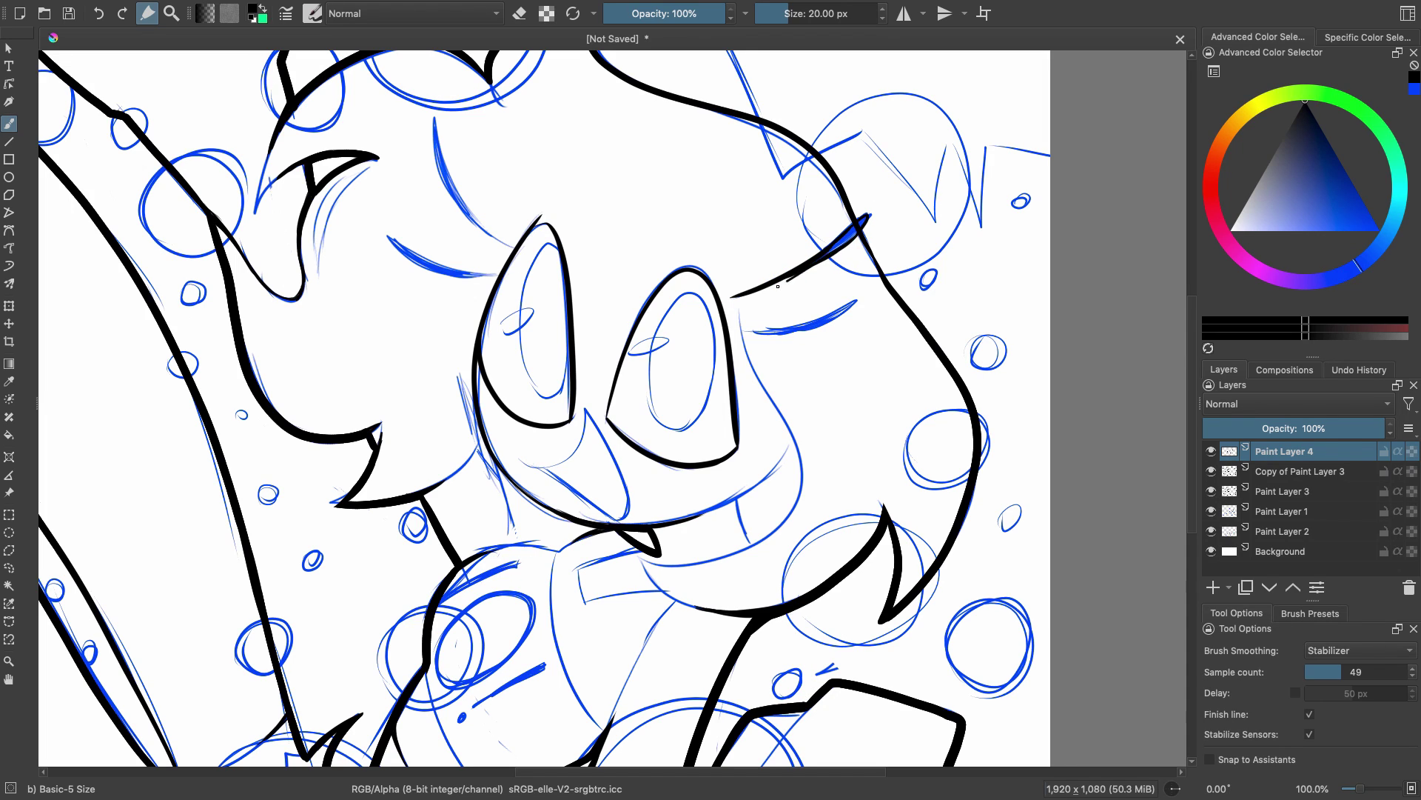
drag(741, 331, 857, 300)
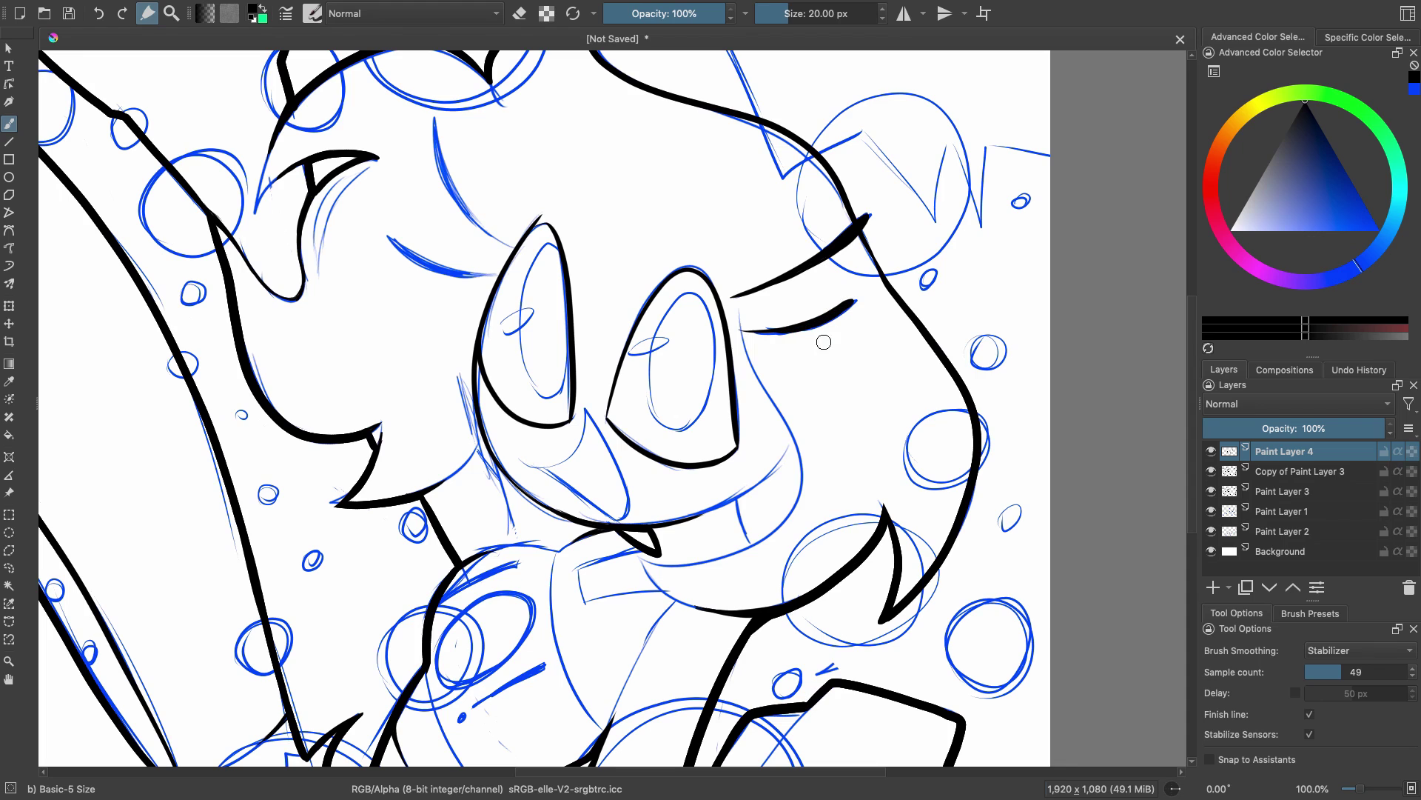
key(ctrl+z)
key(ctrl+z)
- Ink two thick tapered lashes on the outer side of each eye
drag(731, 298, 870, 221)
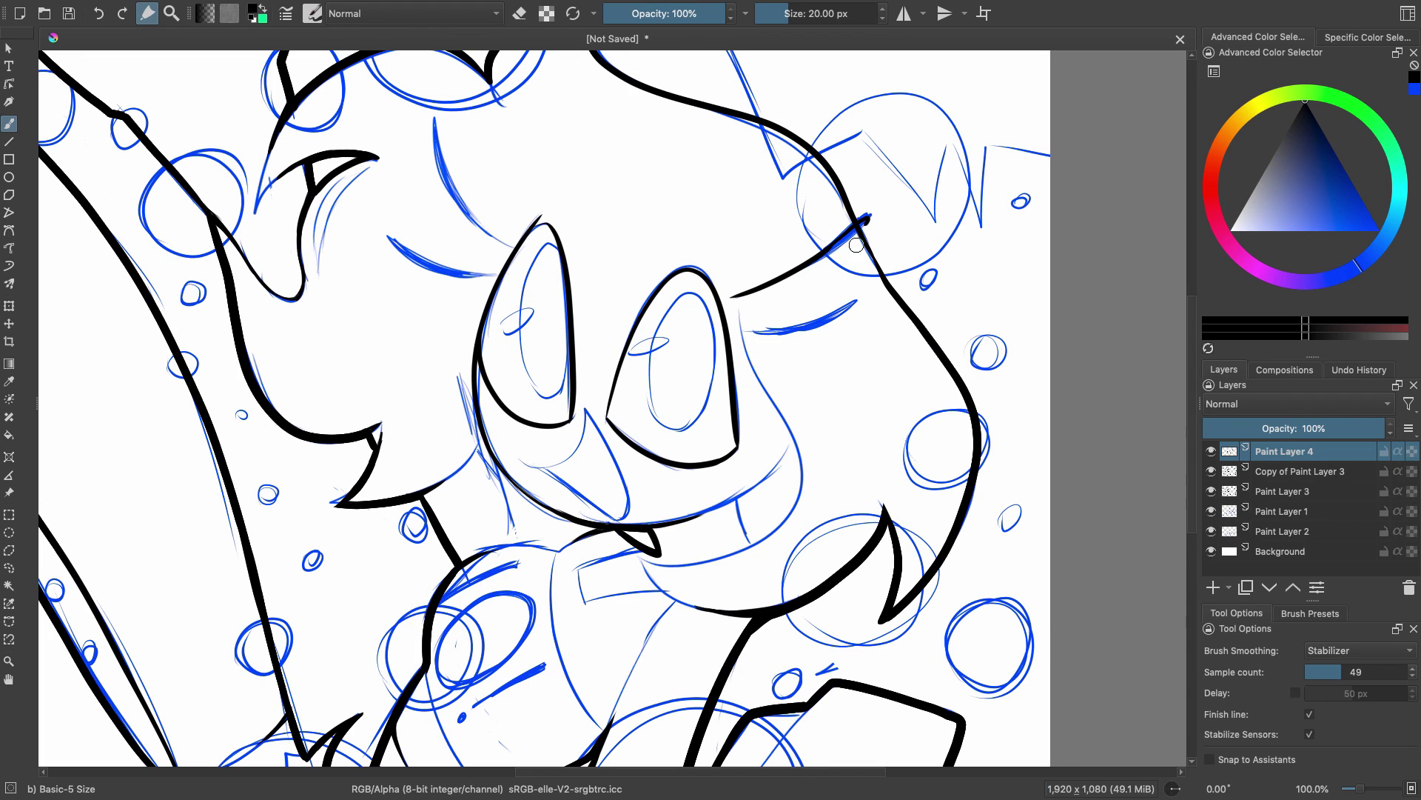
drag(741, 331, 860, 299)
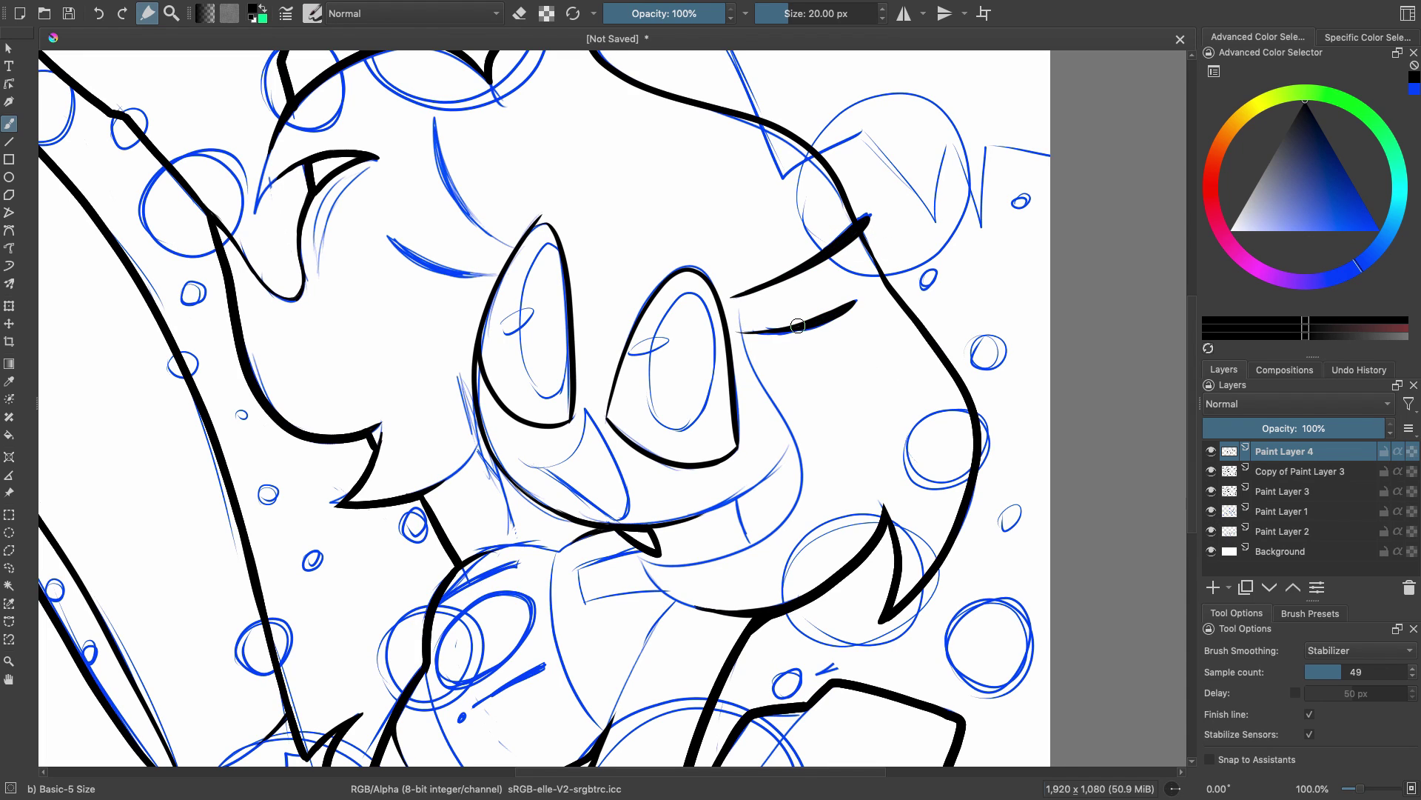
drag(511, 244, 431, 118)
mouse_move(386, 237)
mouse_down()
mouse_move(496, 274)
mouse_move(393, 240)
mouse_up()
key(ctrl+z)
- Ink the curved, pointed nose shape between and below the two eyes
drag(521, 459, 585, 411)
mouse_move(587, 412)
mouse_down()
mouse_move(604, 440)
mouse_move(620, 522)
mouse_up()
drag(545, 469, 619, 522)
- Ink the right cheek contour, the chin curve and the mouth lines over the sketch
drag(740, 311, 643, 561)
key(ctrl+z)
drag(740, 311, 643, 561)
key(ctrl+z)
drag(641, 559, 719, 607)
key(ctrl+z)
drag(737, 499, 751, 546)
drag(796, 441, 722, 509)
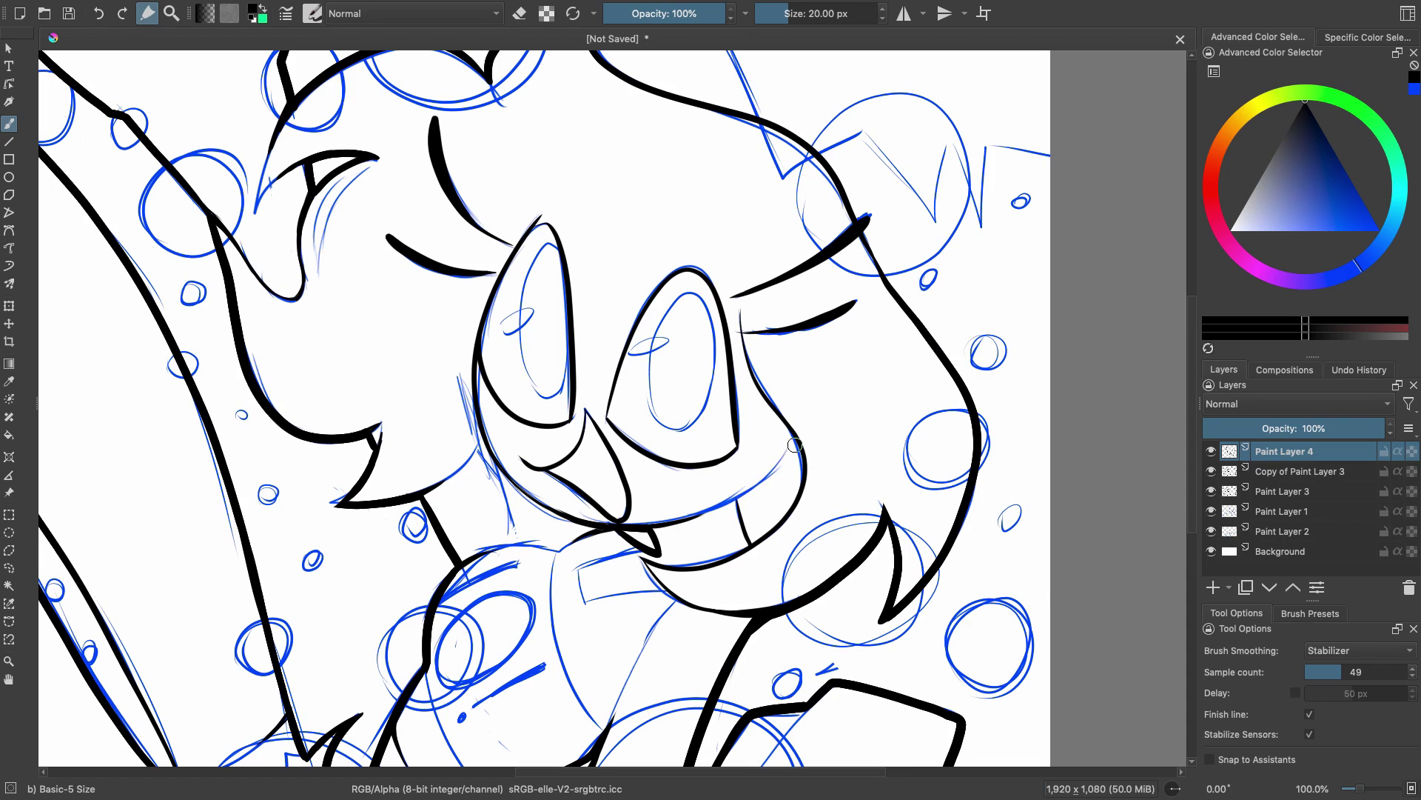
- Ink the neck and collar lines below the face and the curved bands across the tip of the lower-left long shape
scroll(790, 550, down, 3)
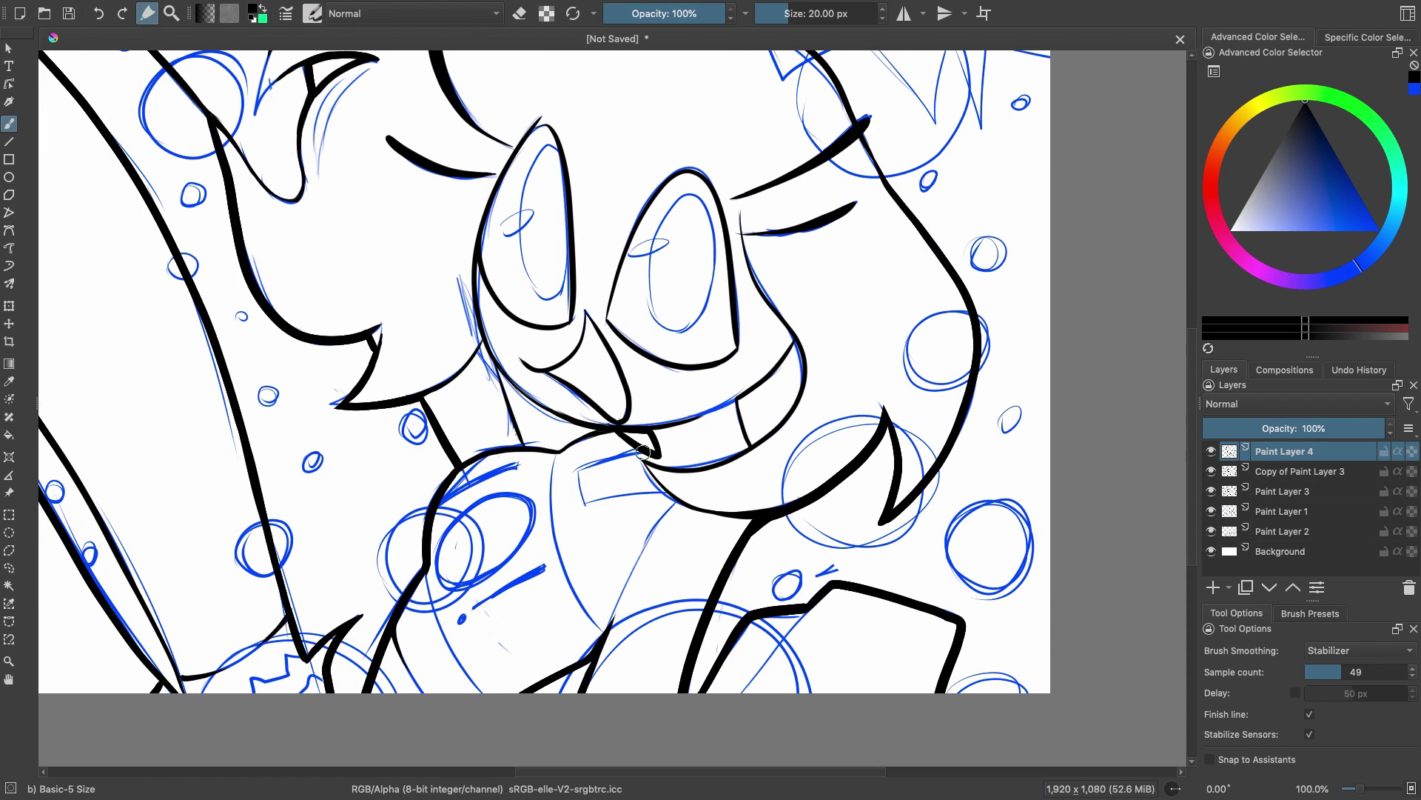
scroll(668, 494, down, 3)
scroll(598, 569, left, 8)
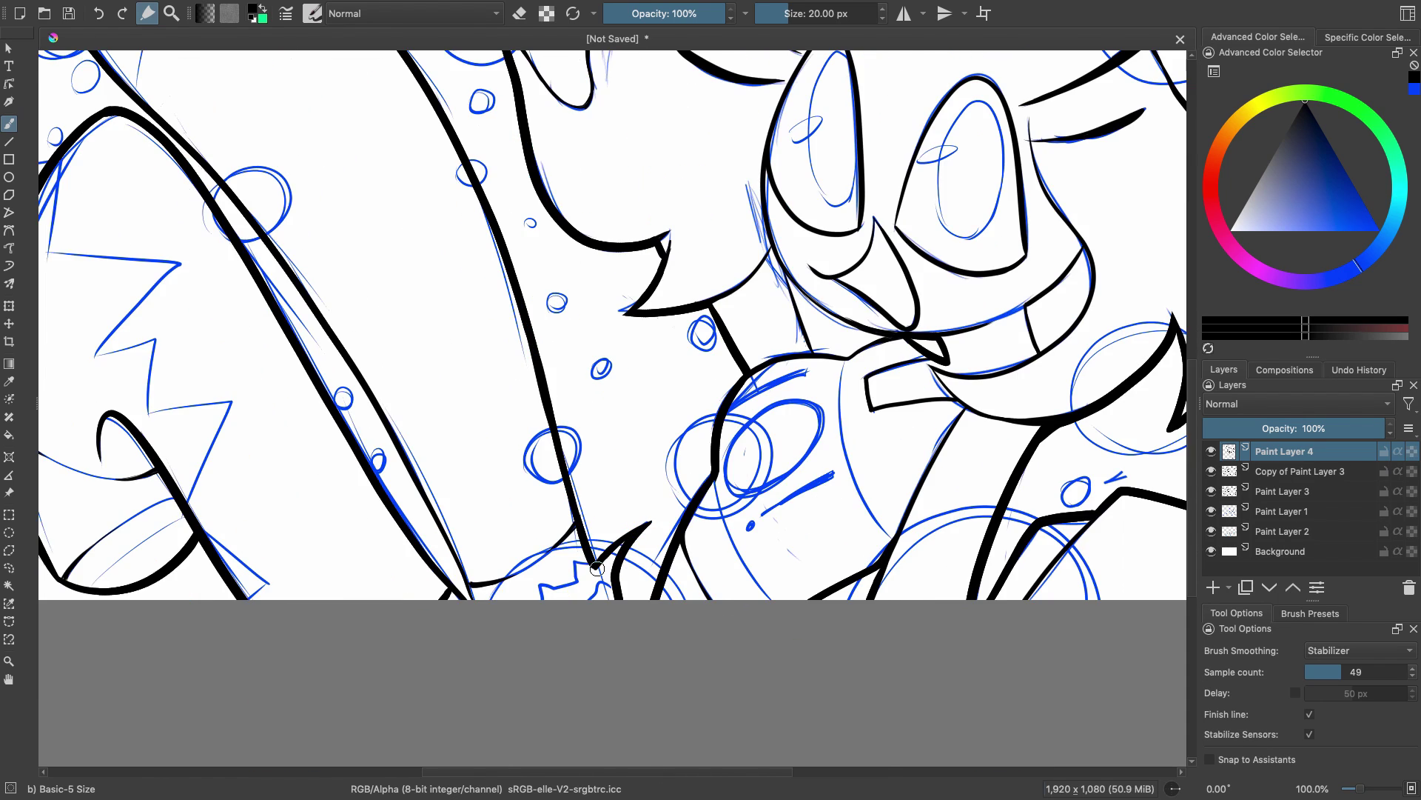
drag(769, 771, 680, 772)
drag(341, 577, 457, 497)
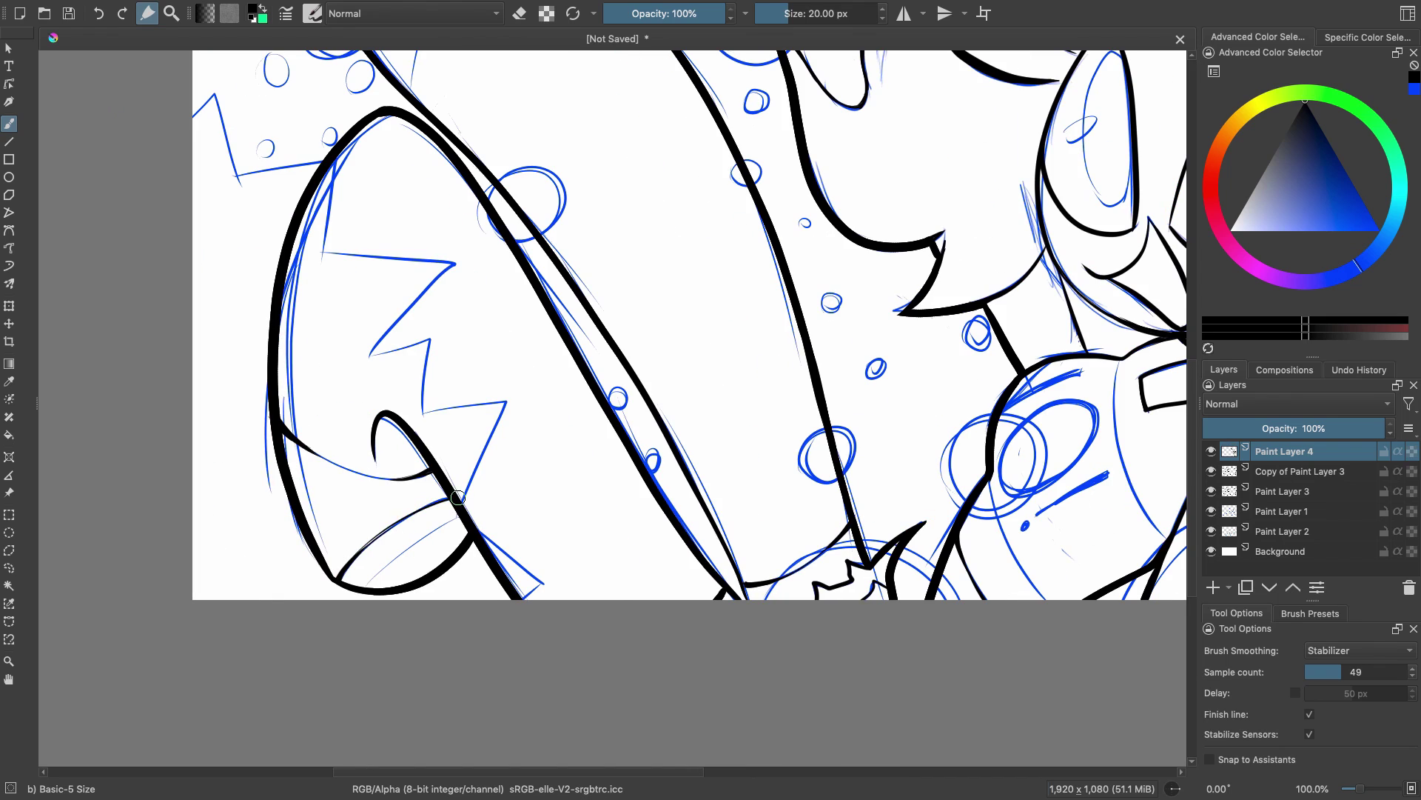
drag(296, 437, 409, 480)
key(ctrl+z)
drag(363, 585, 463, 523)
key(ctrl+z)
- Return to Paint Layer 4 and ink the inner contour along the rounded tip of the upper-left long shape
drag(1192, 574, 1192, 474)
click(1258, 471)
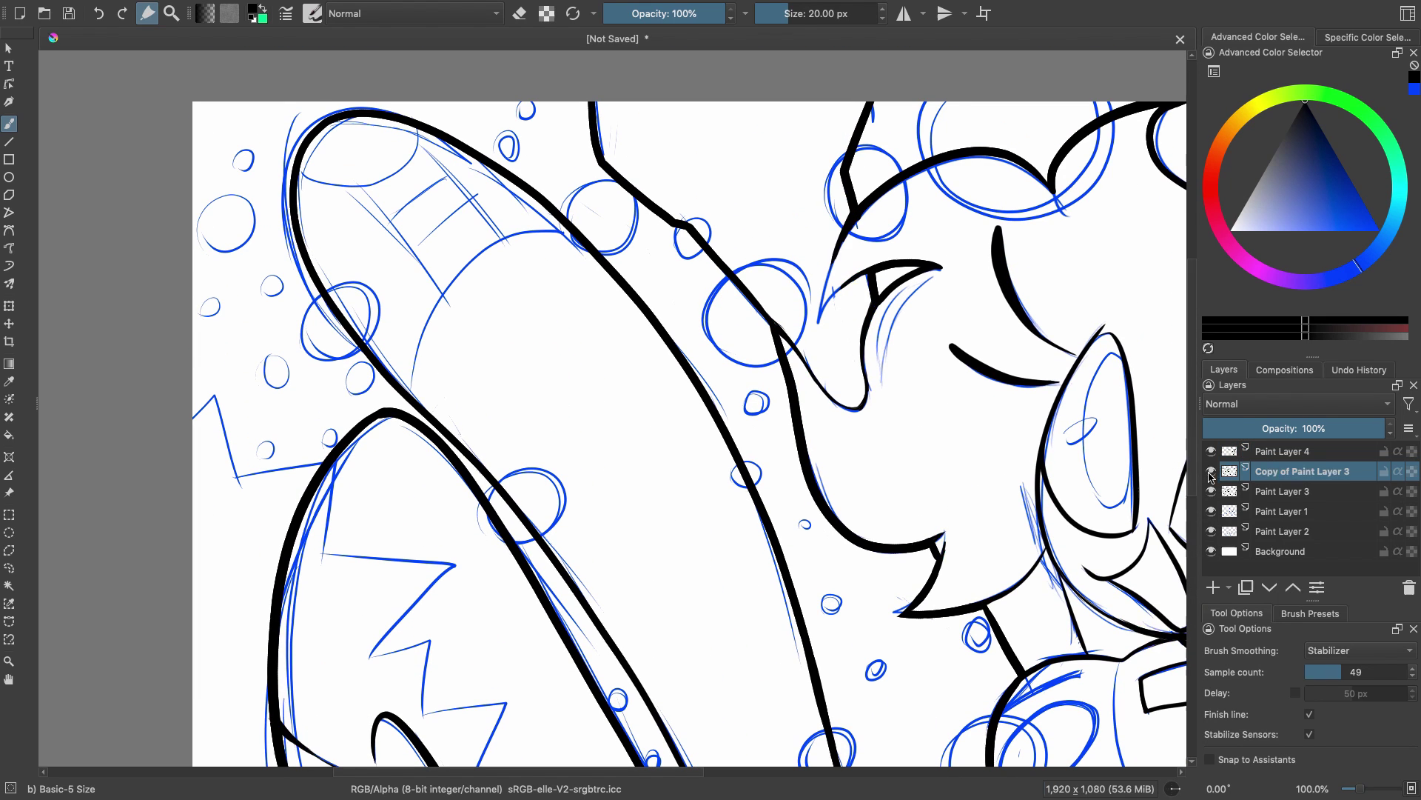
click(1212, 451)
click(1211, 451)
click(1282, 451)
mouse_move(331, 280)
mouse_down()
mouse_move(326, 162)
mouse_move(424, 128)
mouse_move(319, 238)
mouse_move(331, 285)
mouse_up()
key(ctrl+z)
key(ctrl+z)
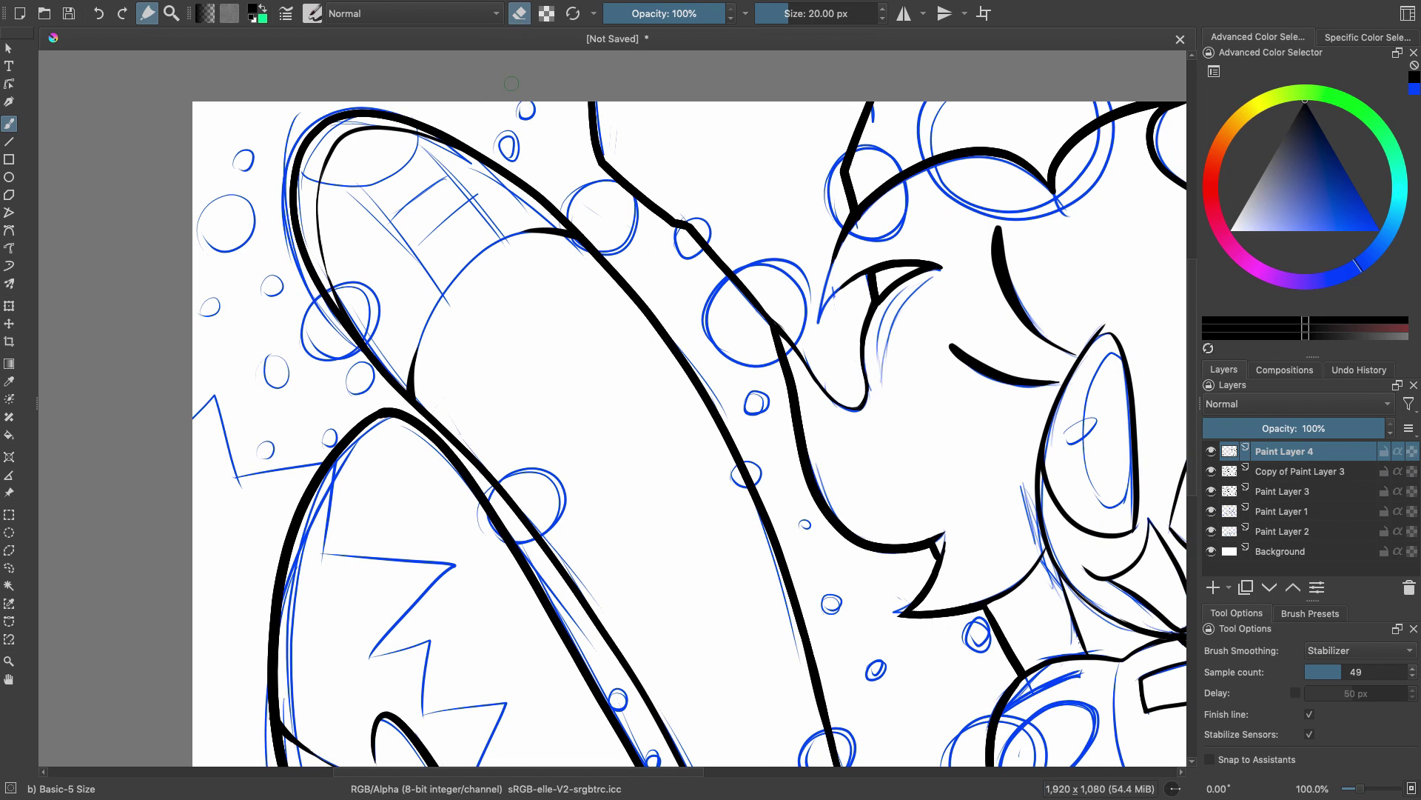
- Ink the curved tip line, the rounded arc and the two diagonal lines joining them inside the upper-left long shape
drag(318, 208, 442, 145)
drag(381, 212, 439, 289)
key(ctrl+z)
drag(535, 231, 509, 237)
key(ctrl+z)
drag(415, 356, 527, 232)
key(ctrl+z)
drag(366, 213, 437, 294)
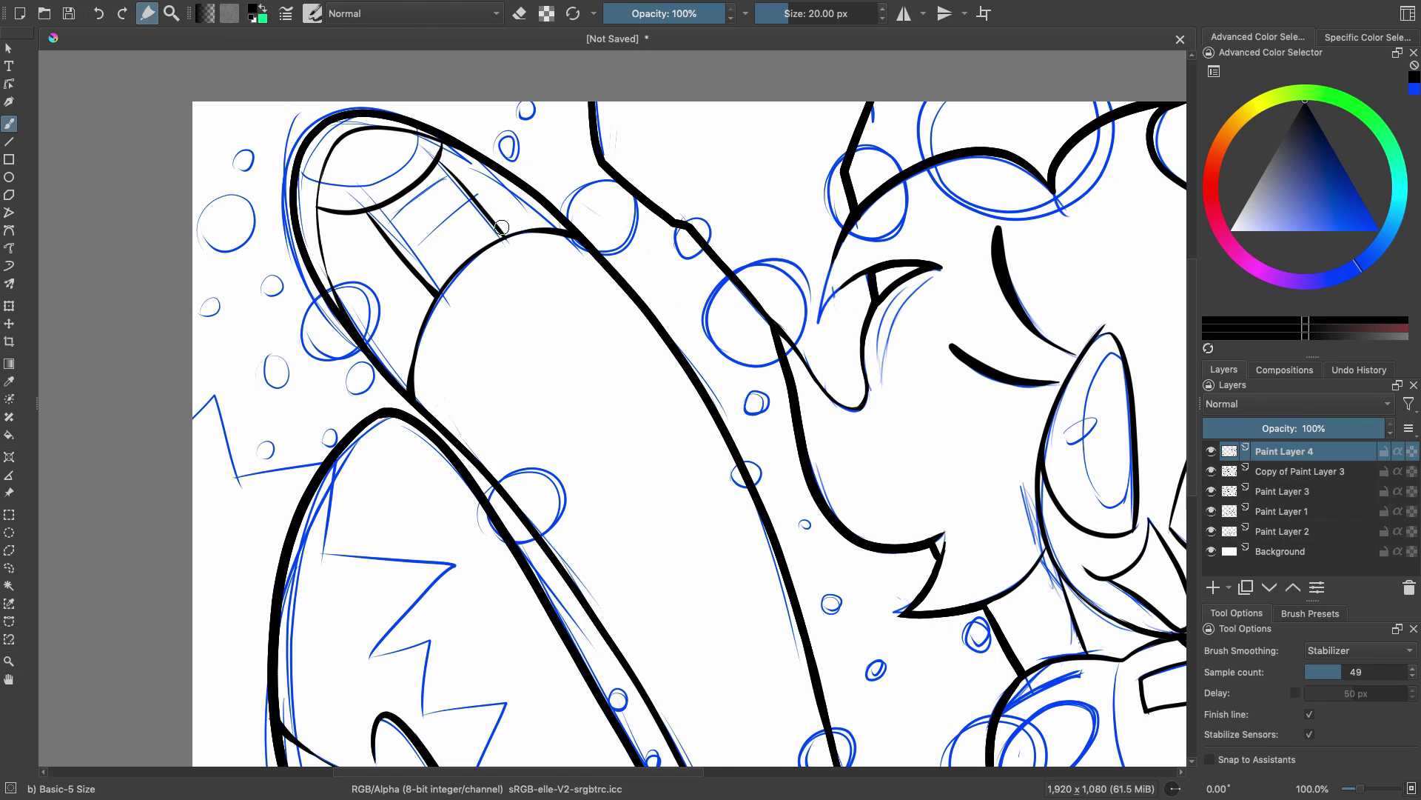
key(ctrl+z)
drag(440, 162, 506, 233)
- Ink two crossbars between the diagonal lines inside the upper-left long shape on Paint Layer 4
drag(650, 773, 761, 775)
mouse_move(1192, 301)
mouse_down()
mouse_move(1189, 394)
mouse_move(1177, 314)
mouse_up()
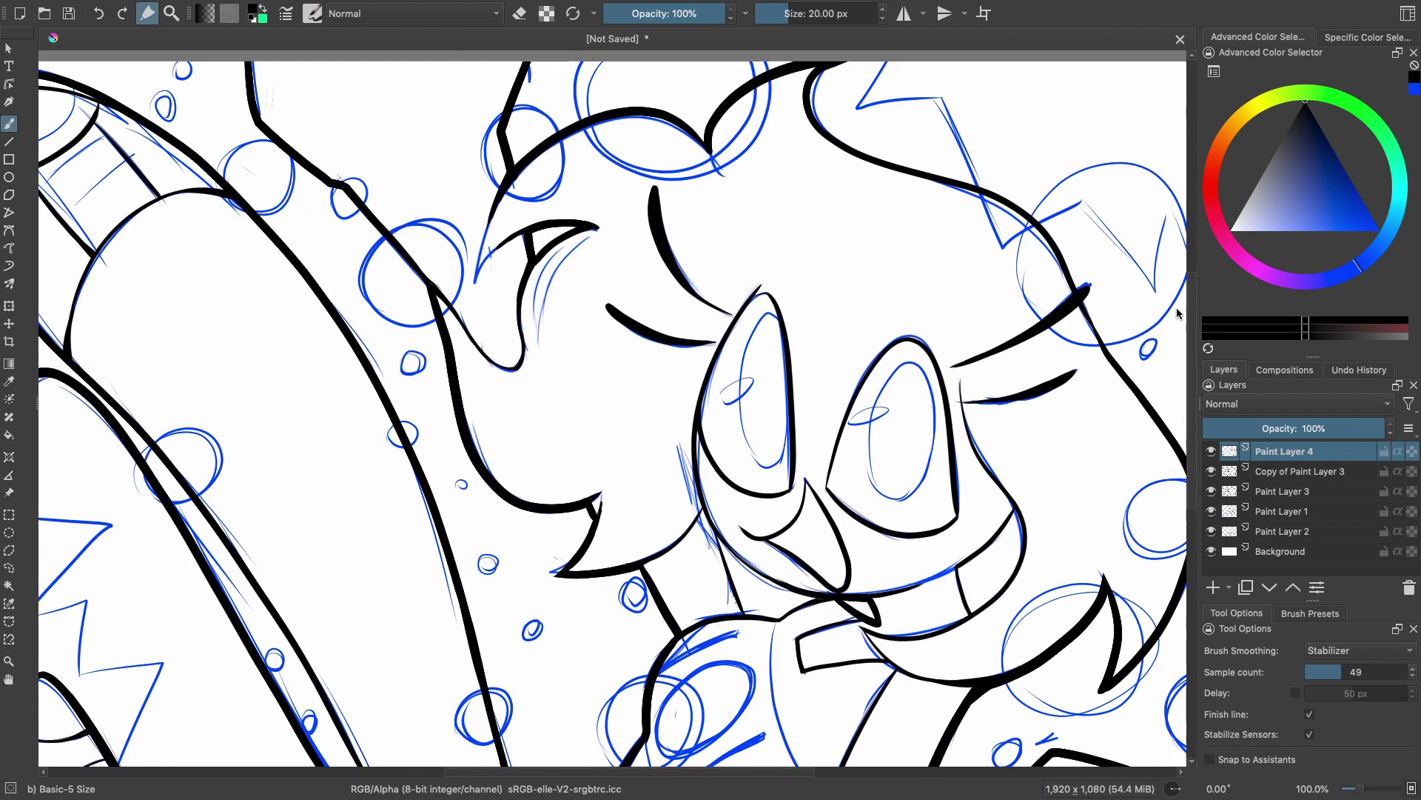
scroll(1179, 313, down, 1)
key(Page_Down)
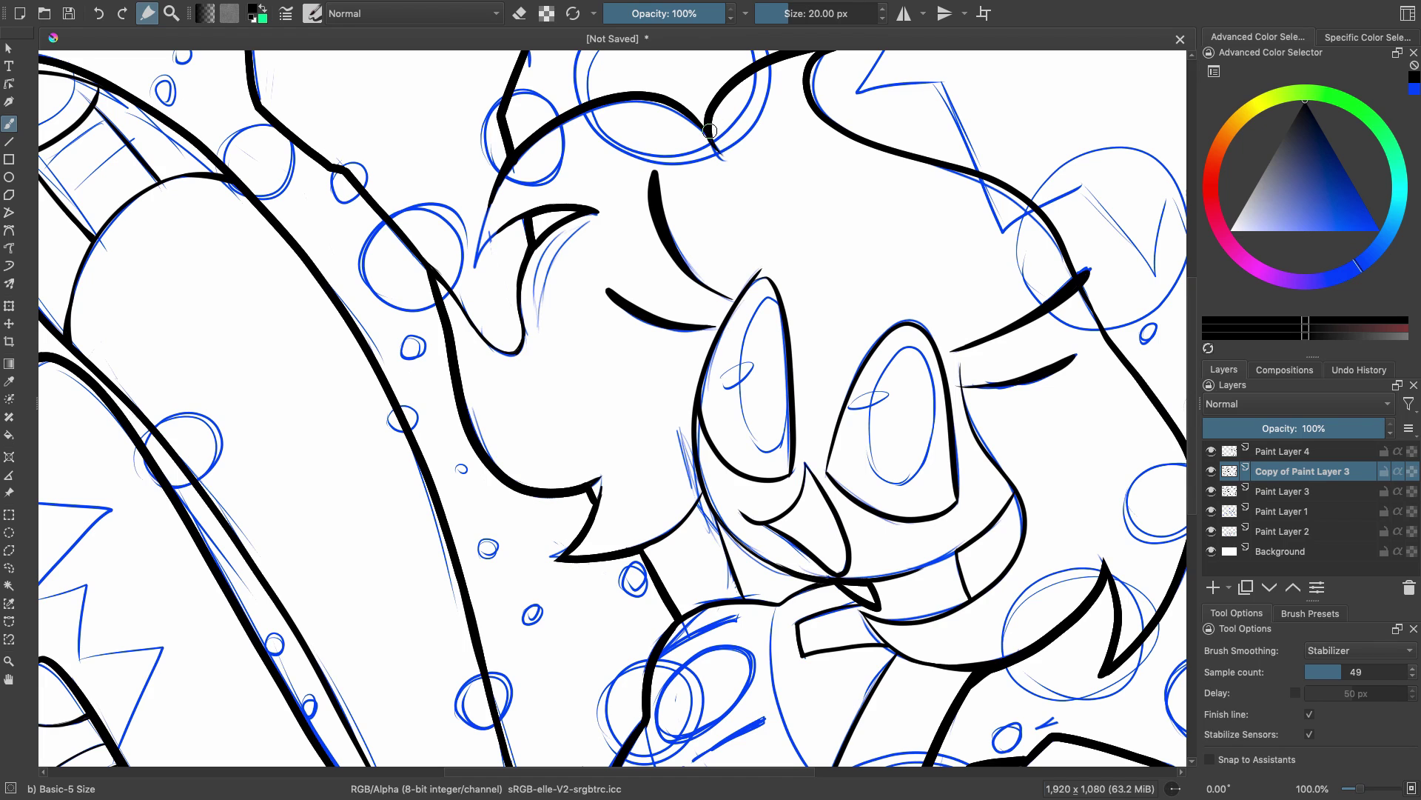
mouse_move(782, 772)
mouse_down()
mouse_move(855, 772)
mouse_move(723, 772)
mouse_up()
mouse_move(1191, 503)
mouse_down()
mouse_move(1189, 575)
mouse_move(1185, 471)
mouse_up()
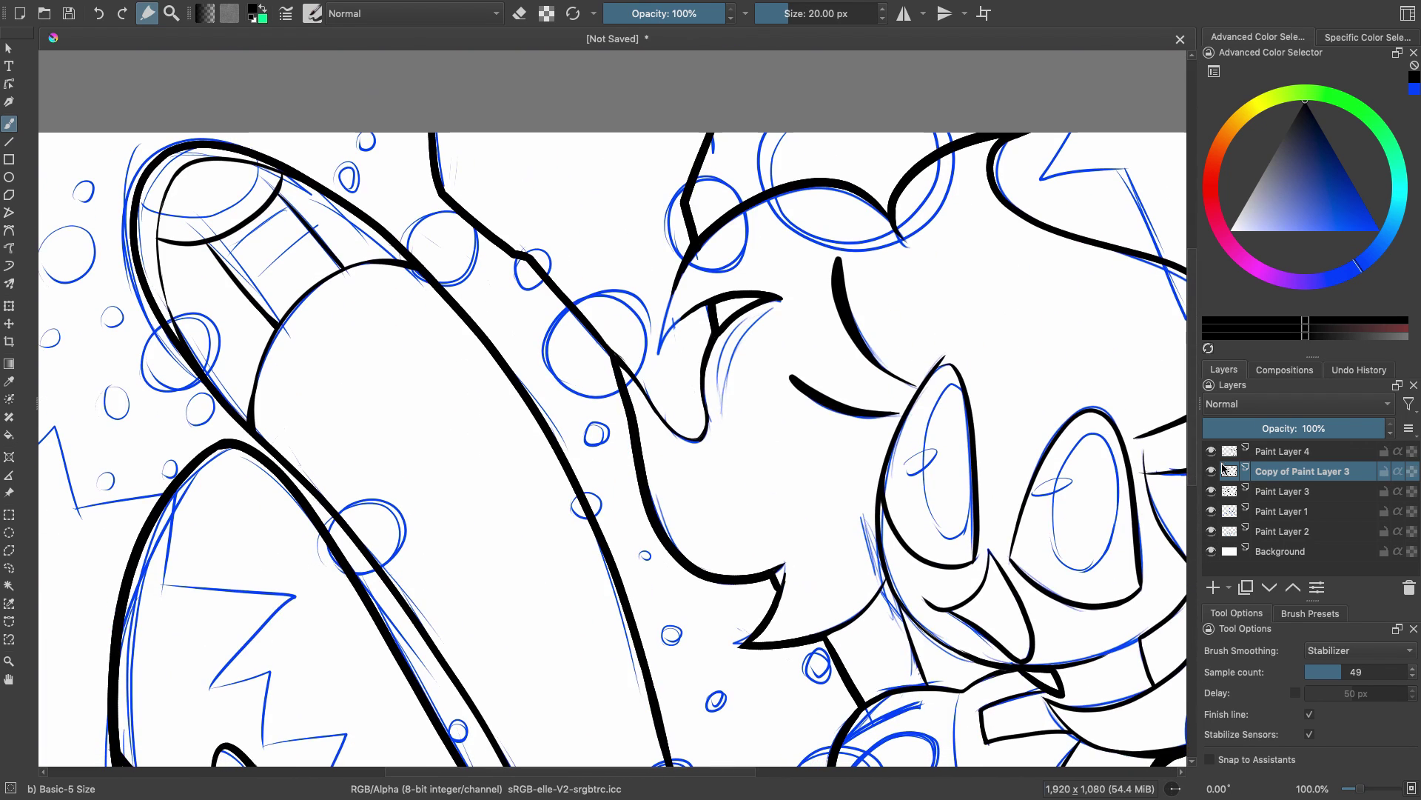
click(1226, 453)
drag(223, 262, 295, 215)
drag(250, 293, 322, 244)
click(520, 13)
click(521, 14)
- Ink a small oval at the nose tip and a short line where the left cheek meets the neck
drag(711, 772, 734, 772)
drag(1191, 425, 1189, 513)
drag(953, 363, 948, 412)
drag(596, 772, 707, 771)
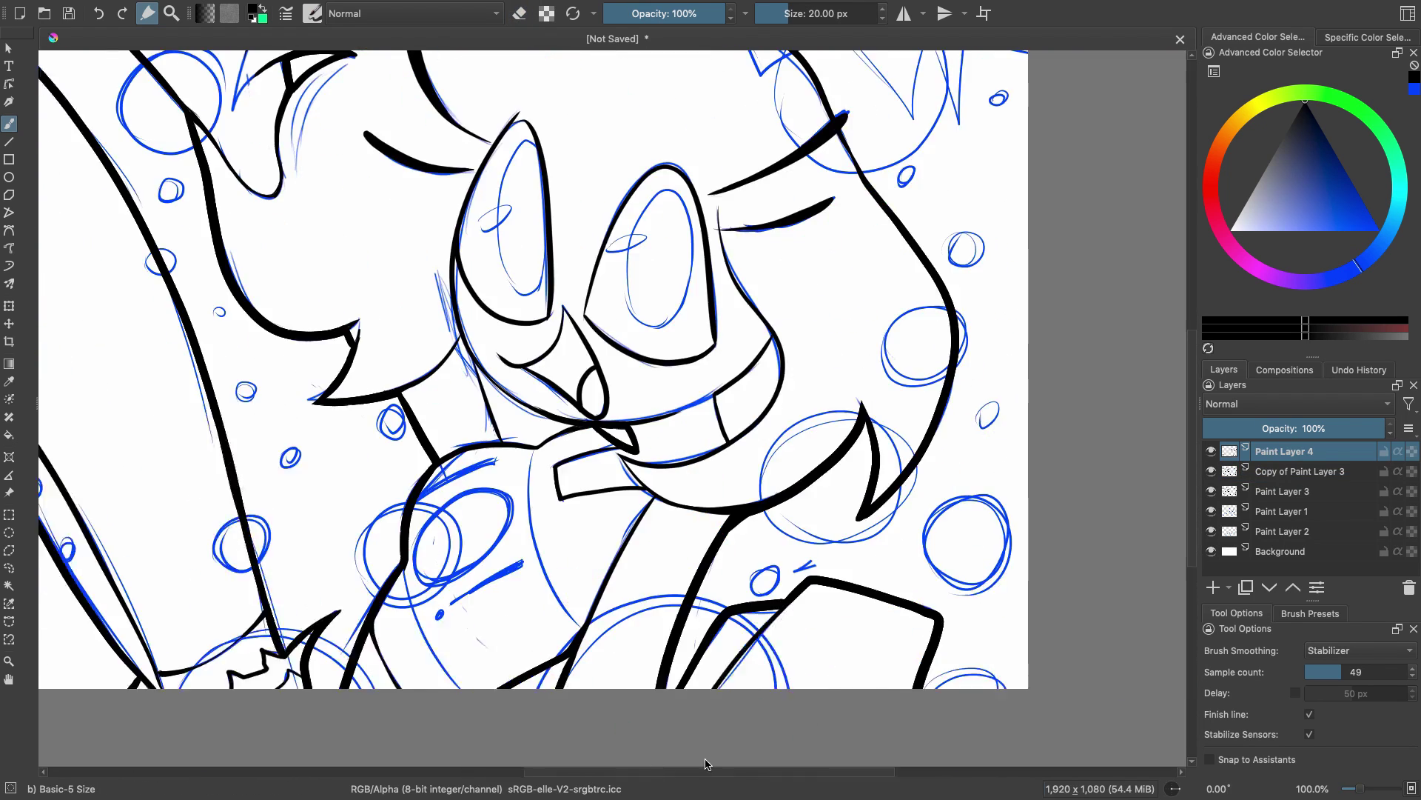
drag(1191, 511, 1190, 465)
scroll(498, 438, left, 3)
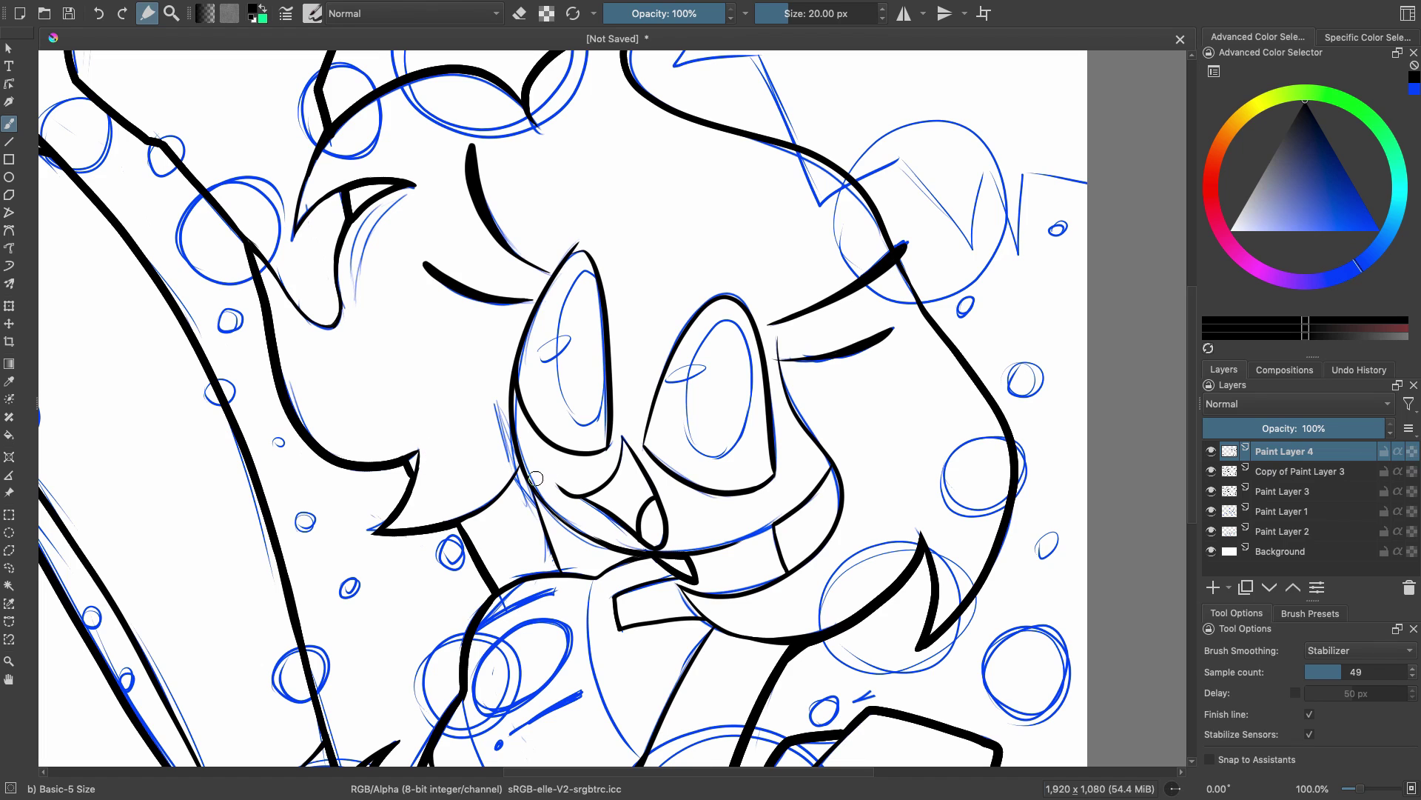
drag(516, 481, 537, 509)
drag(1191, 474, 1191, 532)
drag(654, 772, 488, 772)
drag(1191, 481, 1192, 363)
click(520, 13)
scroll(611, 772, right, 5)
scroll(1046, 522, down, 5)
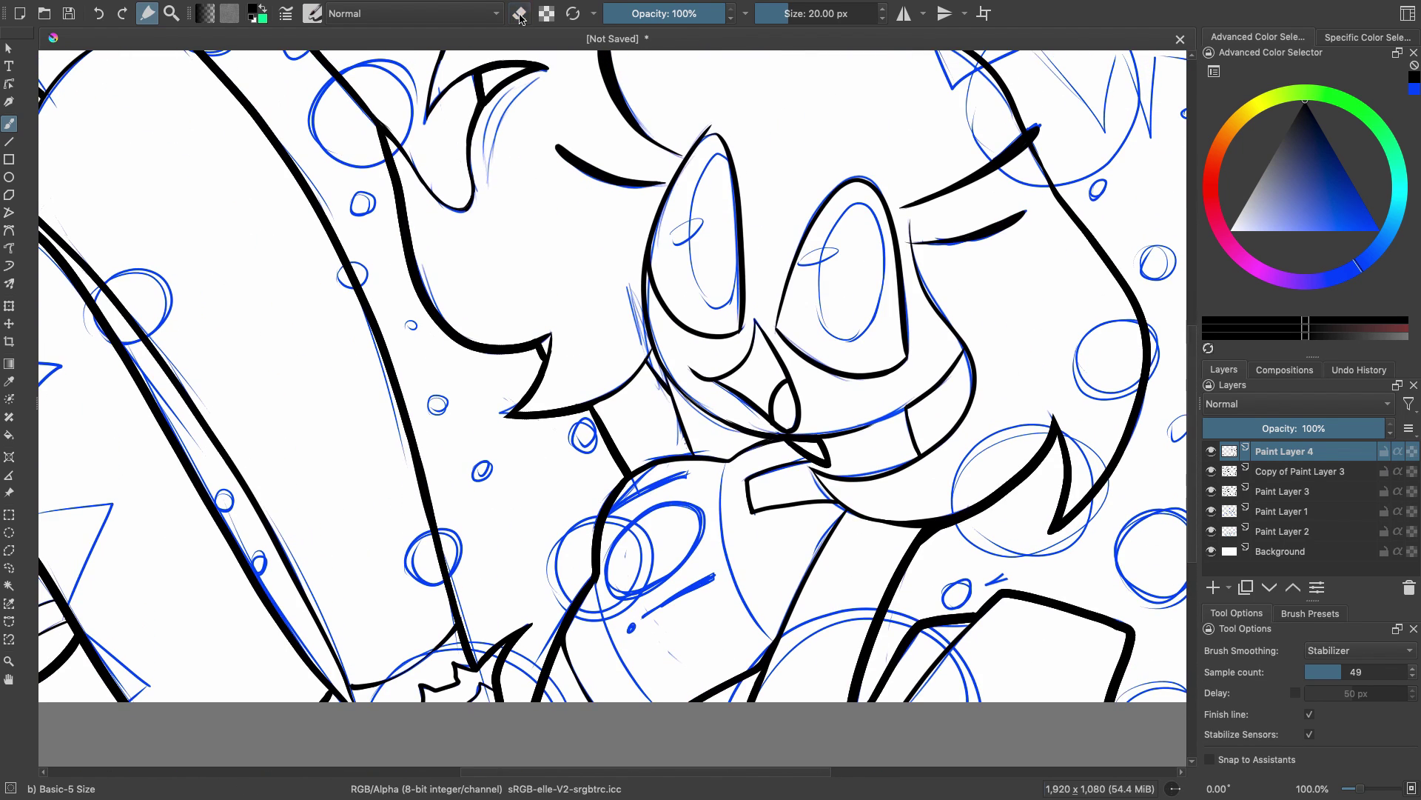
- Add a new paint layer between Paint Layer 3 and Paint Layer 1 and choose a bright cyan brush color
drag(811, 772, 667, 772)
click(1284, 472)
click(1285, 491)
click(1273, 510)
click(1213, 587)
click(1398, 203)
click(1378, 226)
- Paint cyan along the inner edges of the long shape outlines in the lower-left part of the drawing
mouse_move(304, 222)
mouse_down()
mouse_move(261, 678)
mouse_move(391, 633)
mouse_up()
drag(404, 620, 450, 699)
drag(651, 772, 690, 772)
drag(178, 220, 448, 599)
mouse_move(216, 195)
mouse_down()
mouse_move(352, 345)
mouse_move(554, 699)
mouse_up()
- Paint cyan along the shoulder and arm lines and the angular shape at the drawing's lower edge
drag(613, 772, 732, 772)
mouse_move(829, 601)
mouse_down()
mouse_move(754, 629)
mouse_move(707, 699)
mouse_up()
drag(704, 601, 675, 699)
drag(606, 639, 585, 699)
drag(702, 604, 747, 529)
drag(831, 601, 934, 699)
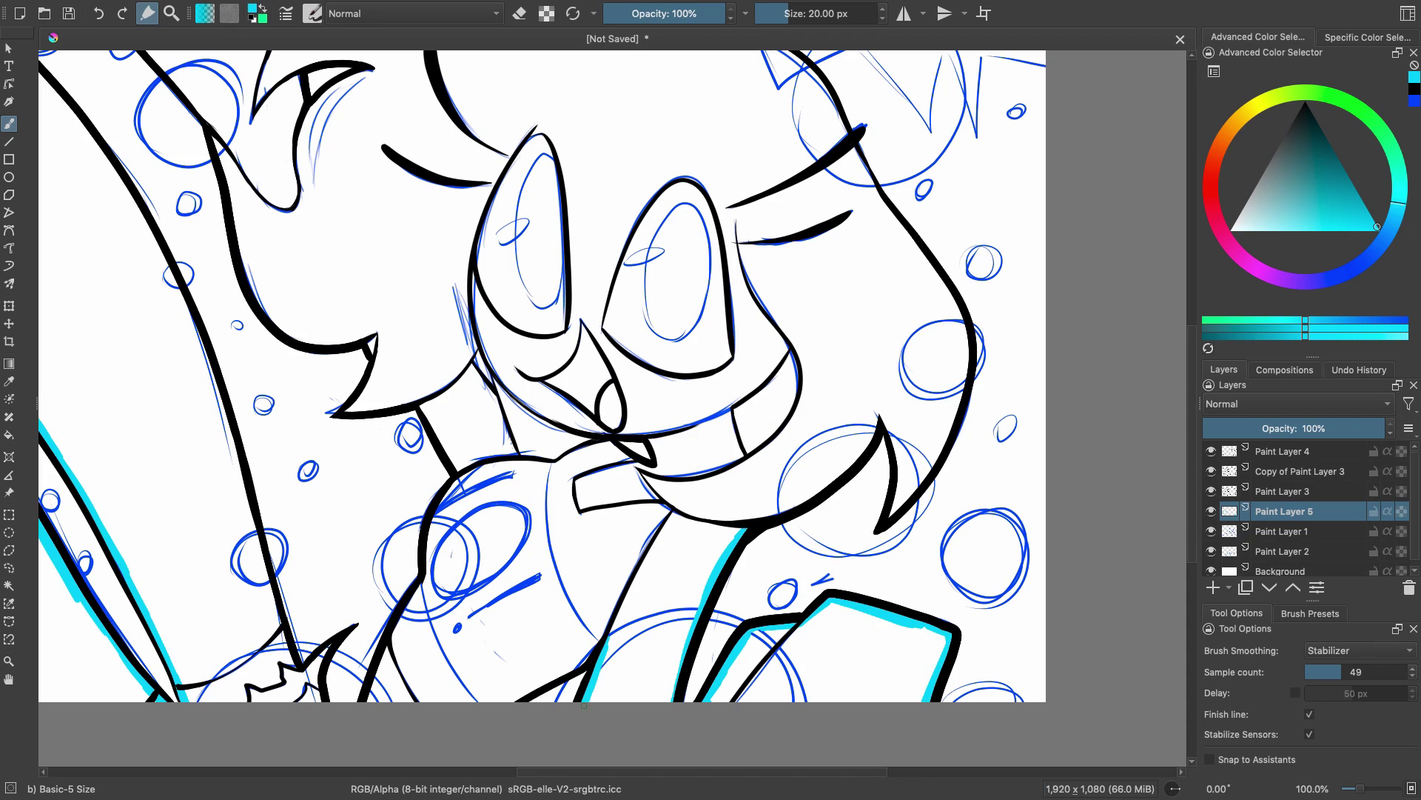
- Paint cyan along the lower hair tuft and up the inner edge of the hair's back outline
drag(749, 517, 881, 406)
drag(883, 406, 899, 513)
drag(1192, 466, 1192, 424)
mouse_move(900, 629)
mouse_down()
mouse_move(950, 415)
mouse_move(859, 281)
mouse_up()
mouse_move(855, 275)
mouse_down()
mouse_move(800, 190)
mouse_move(655, 140)
mouse_up()
- Paint cyan along the crown curves, the scalloped fringe and the upper hair spike
scroll(655, 141, up, 3)
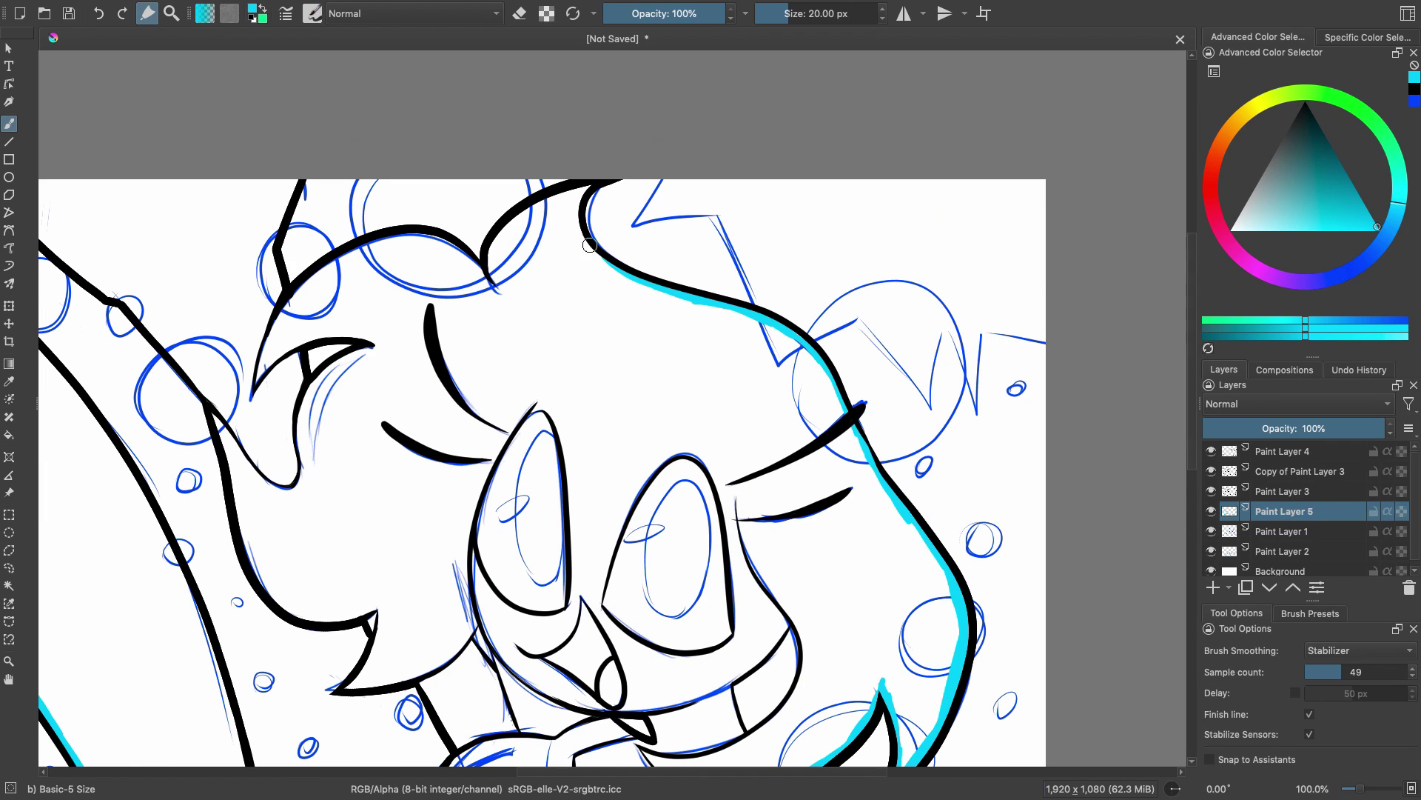
drag(626, 276, 581, 189)
drag(527, 210, 492, 289)
drag(338, 256, 482, 268)
drag(301, 183, 287, 287)
- Paint cyan along the left hair outline from the upper canvas edge down to the pointed cheek tuft
drag(701, 772, 609, 772)
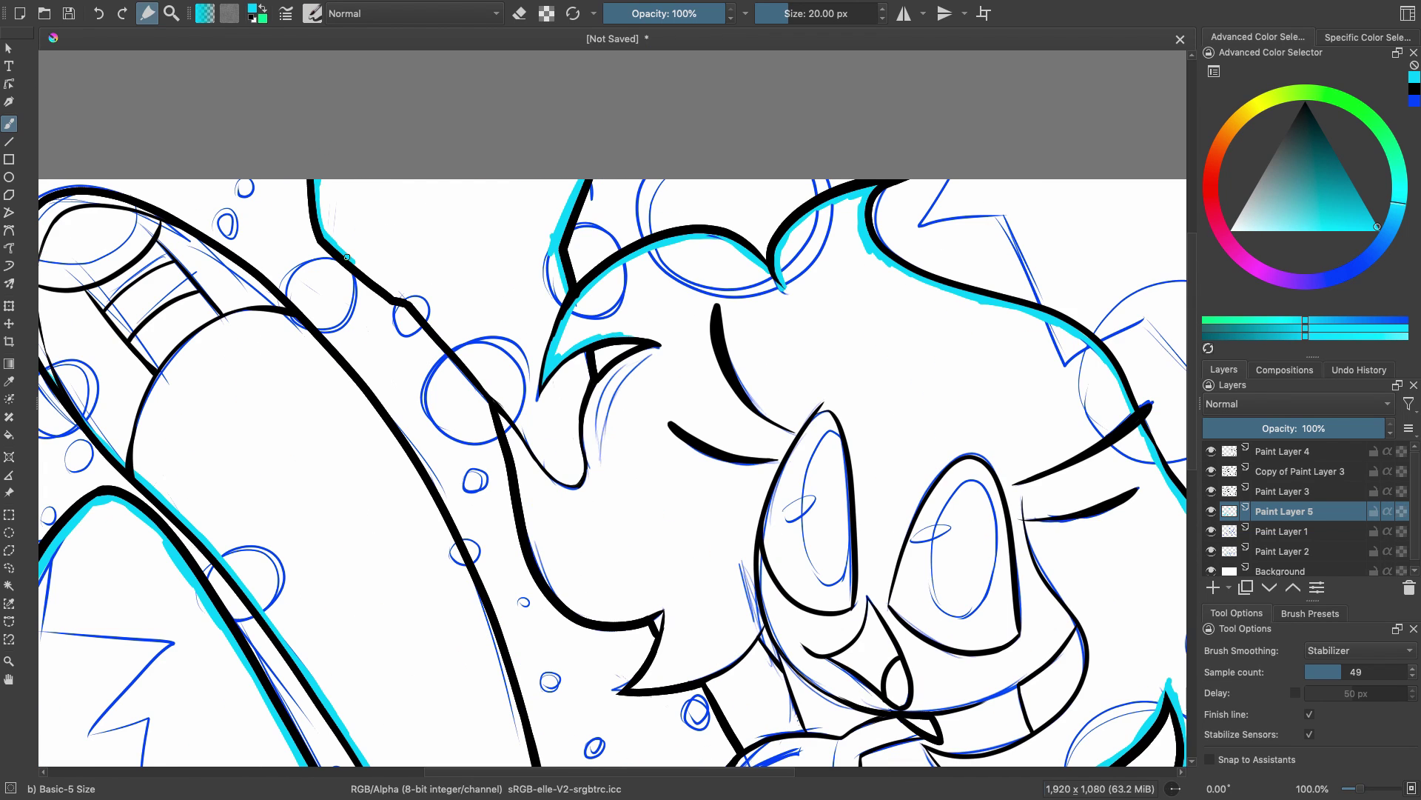
drag(332, 244, 511, 415)
mouse_move(507, 416)
mouse_down()
mouse_move(655, 616)
mouse_move(643, 679)
mouse_up()
drag(643, 680, 717, 670)
- Paint cyan along the neck and front shoulder line and up the right edge of the upper-left long shape
drag(1192, 352, 1192, 451)
drag(712, 384, 746, 447)
drag(749, 450, 657, 675)
drag(577, 629, 446, 224)
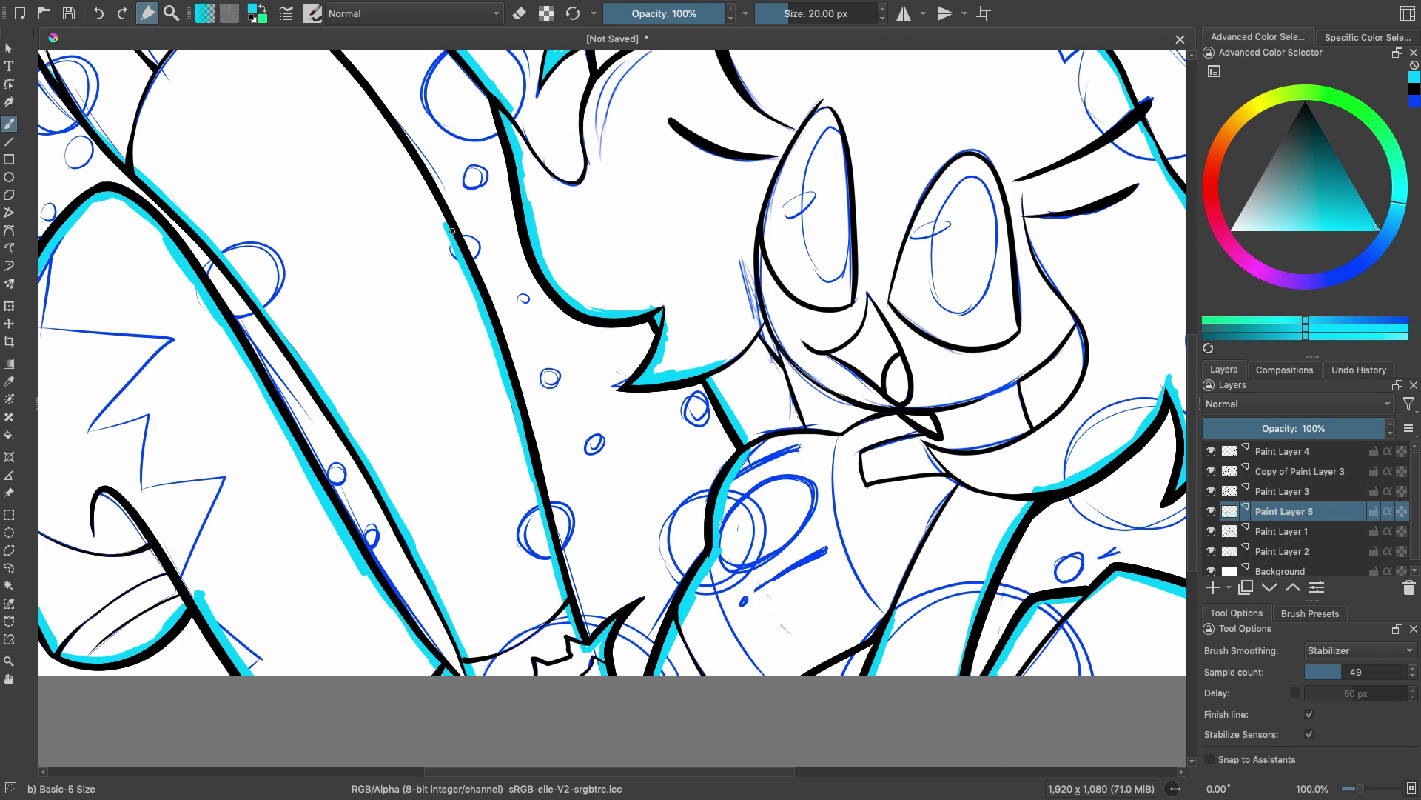
- Continue the cyan edge around the upper-left long shape's tip and add it under the small forelock curl
drag(1192, 452, 1192, 374)
drag(444, 454, 267, 220)
drag(610, 773, 560, 772)
mouse_move(240, 355)
mouse_down()
mouse_move(209, 134)
mouse_move(339, 164)
mouse_up()
drag(753, 314, 785, 265)
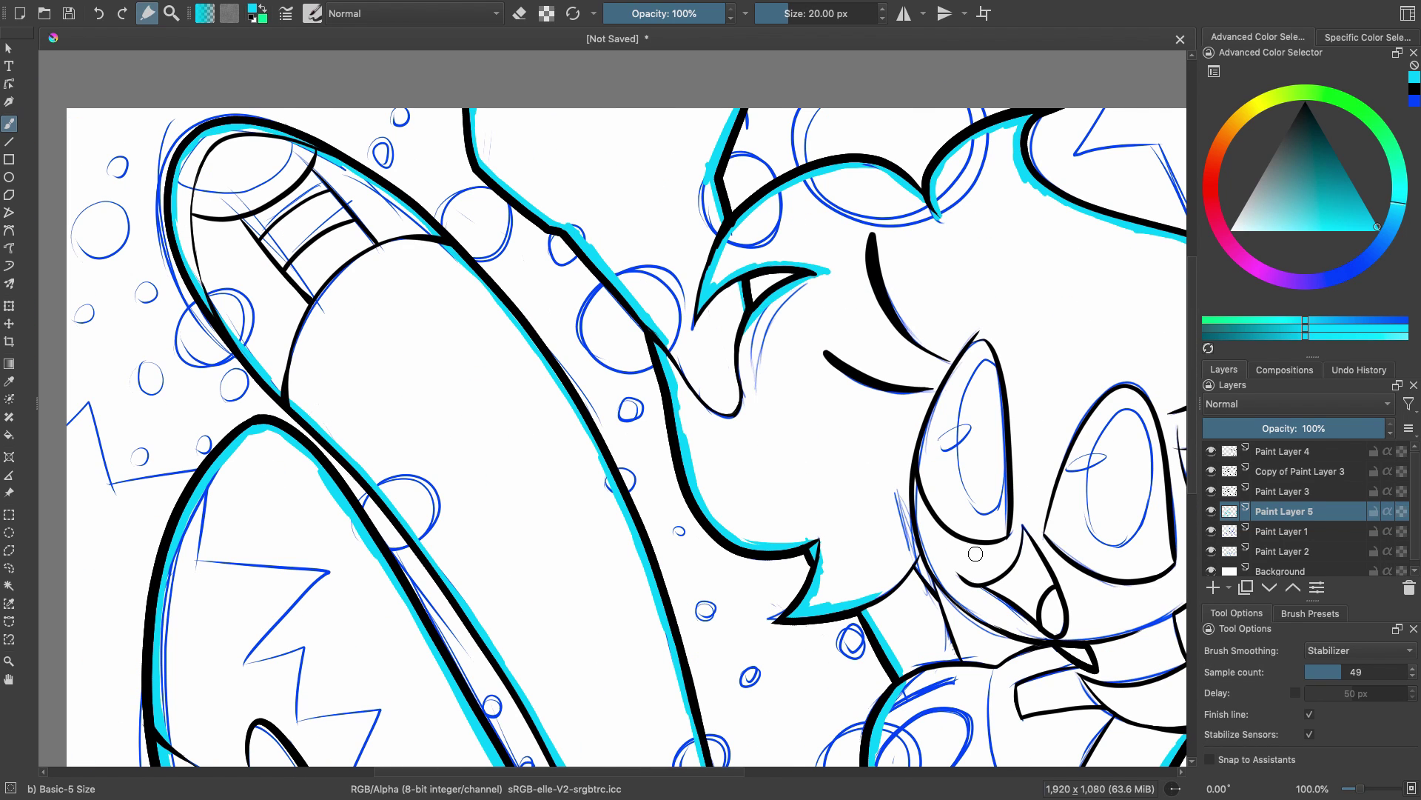
- Paint cyan inside the small pointed shape just below the mouth
drag(1192, 376, 1192, 464)
drag(560, 772, 661, 772)
drag(736, 380, 782, 407)
drag(754, 371, 792, 407)
scroll(1175, 484, up, 4)
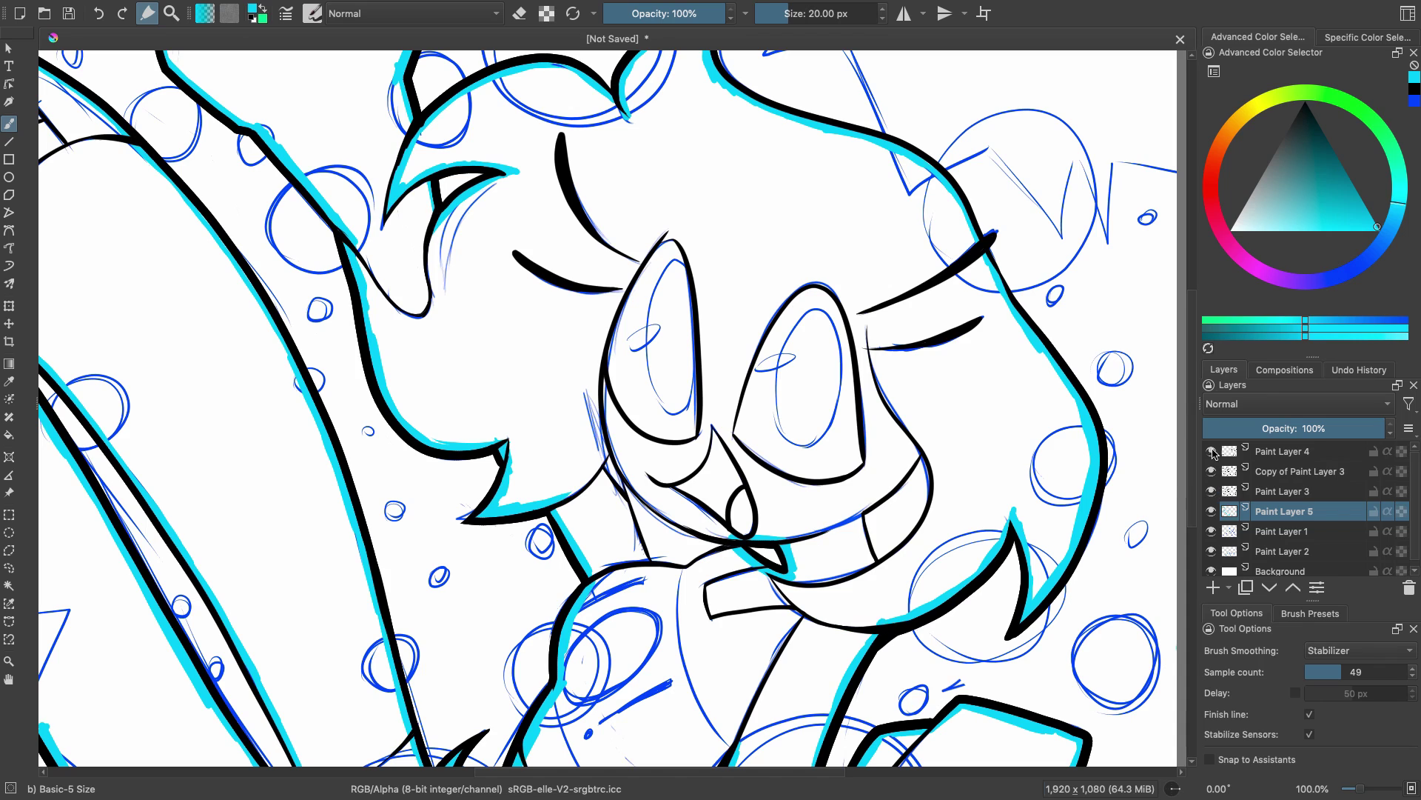
- Touch up the black line art around the hair and neck on the Copy of Paint Layer 3 layer
click(1213, 452)
key(e)
drag(1309, 163, 1305, 101)
key(e)
key(e)
click(1225, 474)
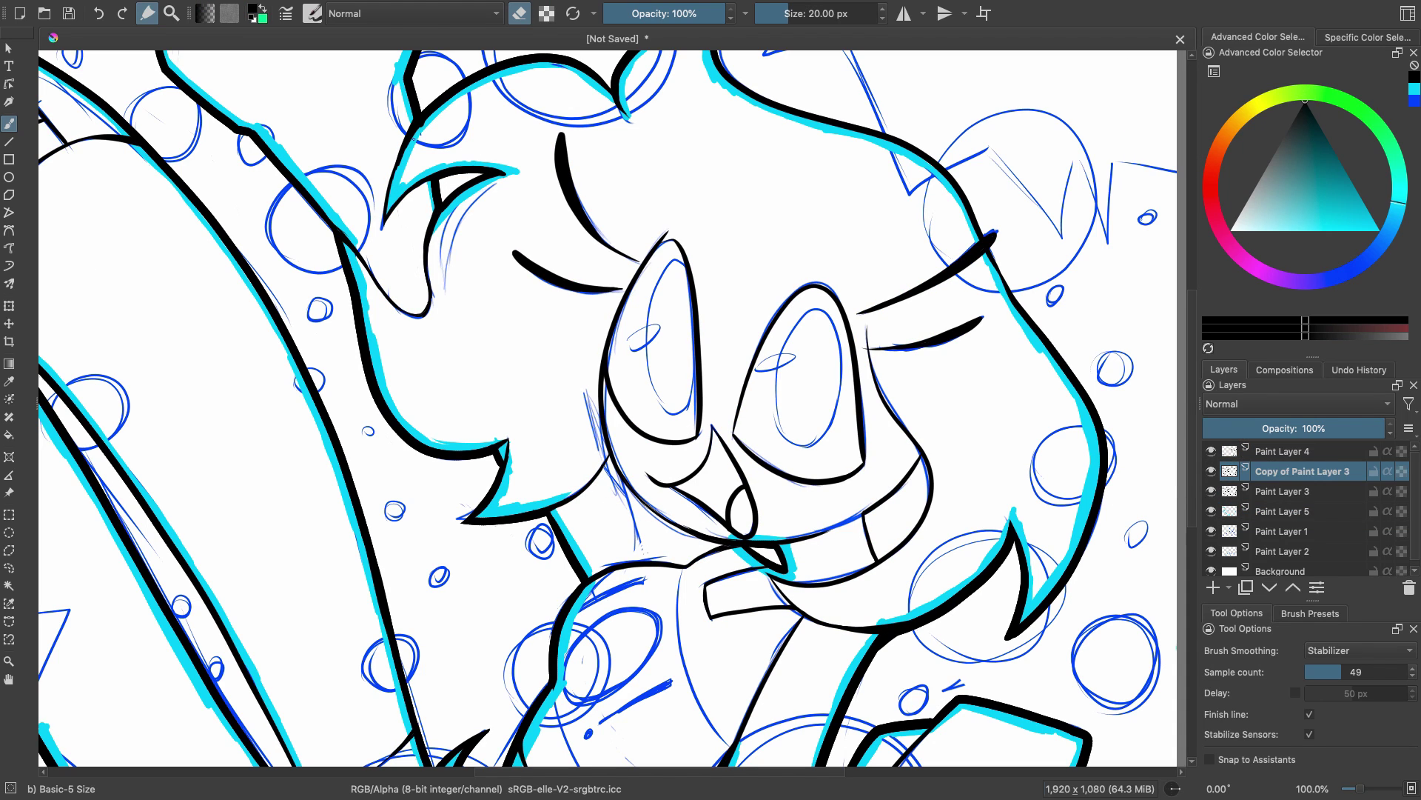
drag(407, 139, 406, 161)
click(1224, 495)
scroll(794, 735, left, 7)
scroll(794, 735, down, 4)
key(Page_Up)
key(e)
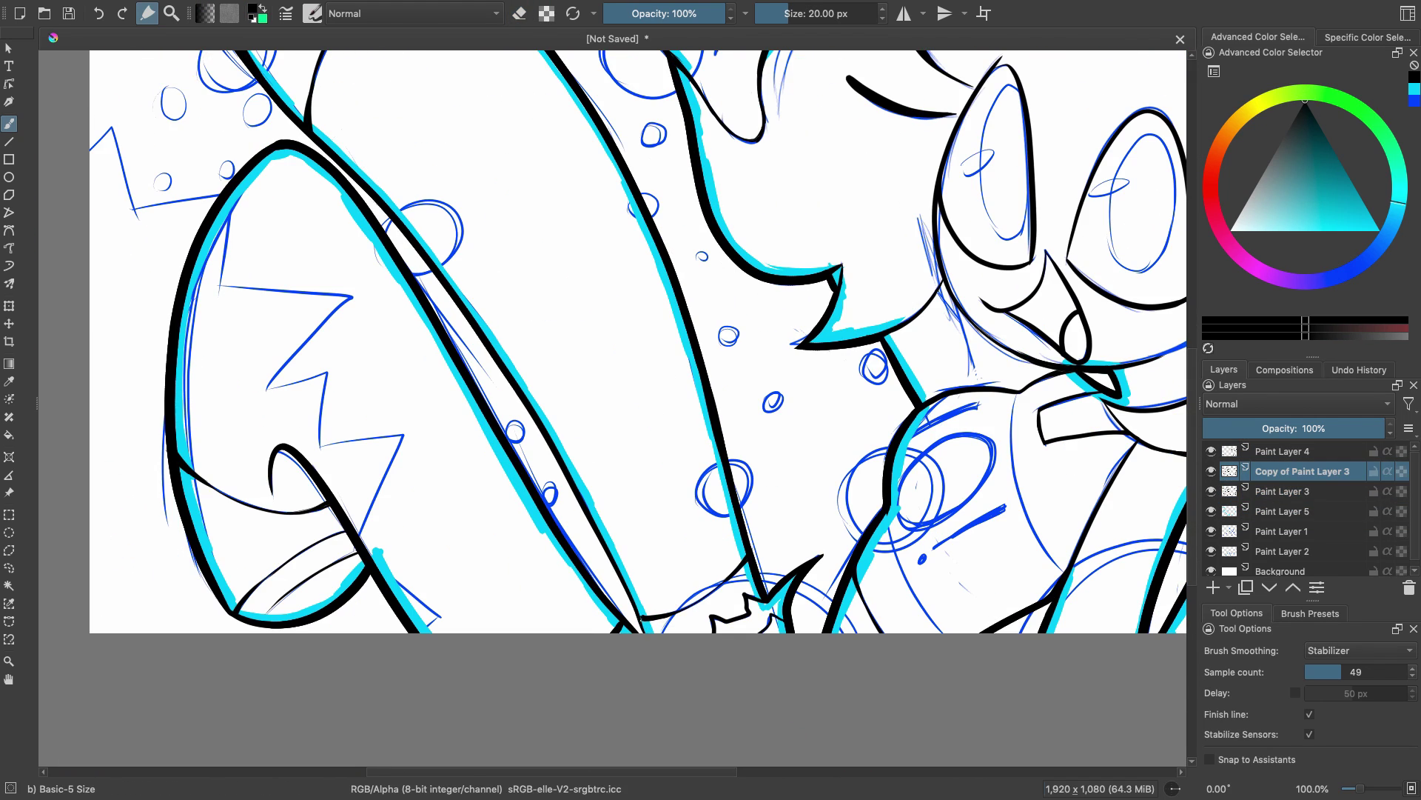
- Fill the character's enclosed head, body, arm and leg areas with cyan on Paint Layer 5
click(1225, 511)
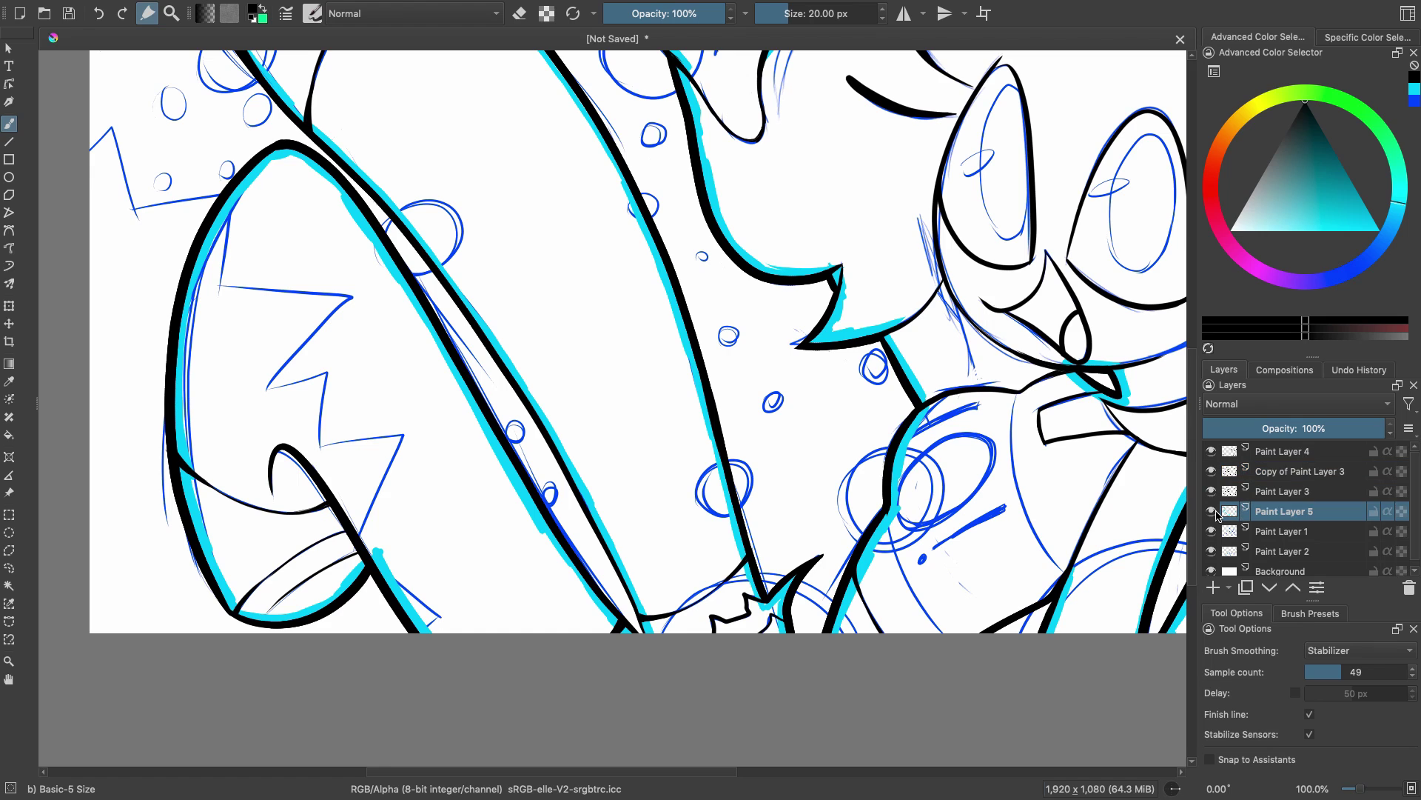
key(f)
ctrl+click(438, 356)
click(340, 419)
click(518, 296)
scroll(654, 389, right, 5)
scroll(654, 388, up, 3)
click(654, 389)
scroll(654, 388, down, 3)
click(1073, 711)
- Return to the freehand brush and set its size to 73 px
click(9, 141)
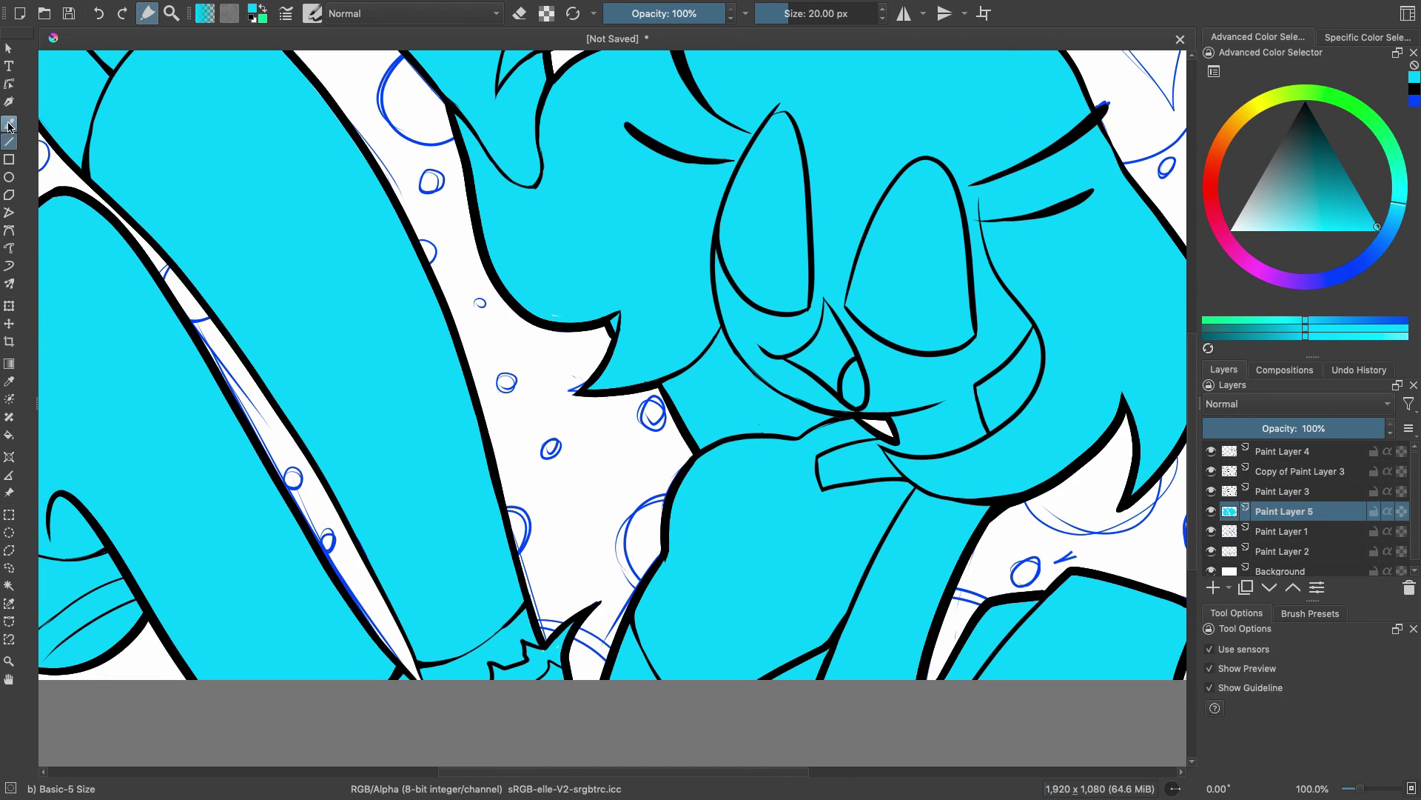
click(9, 123)
key(ctrl+minus)
scroll(613, 370, up, 3)
click(882, 9)
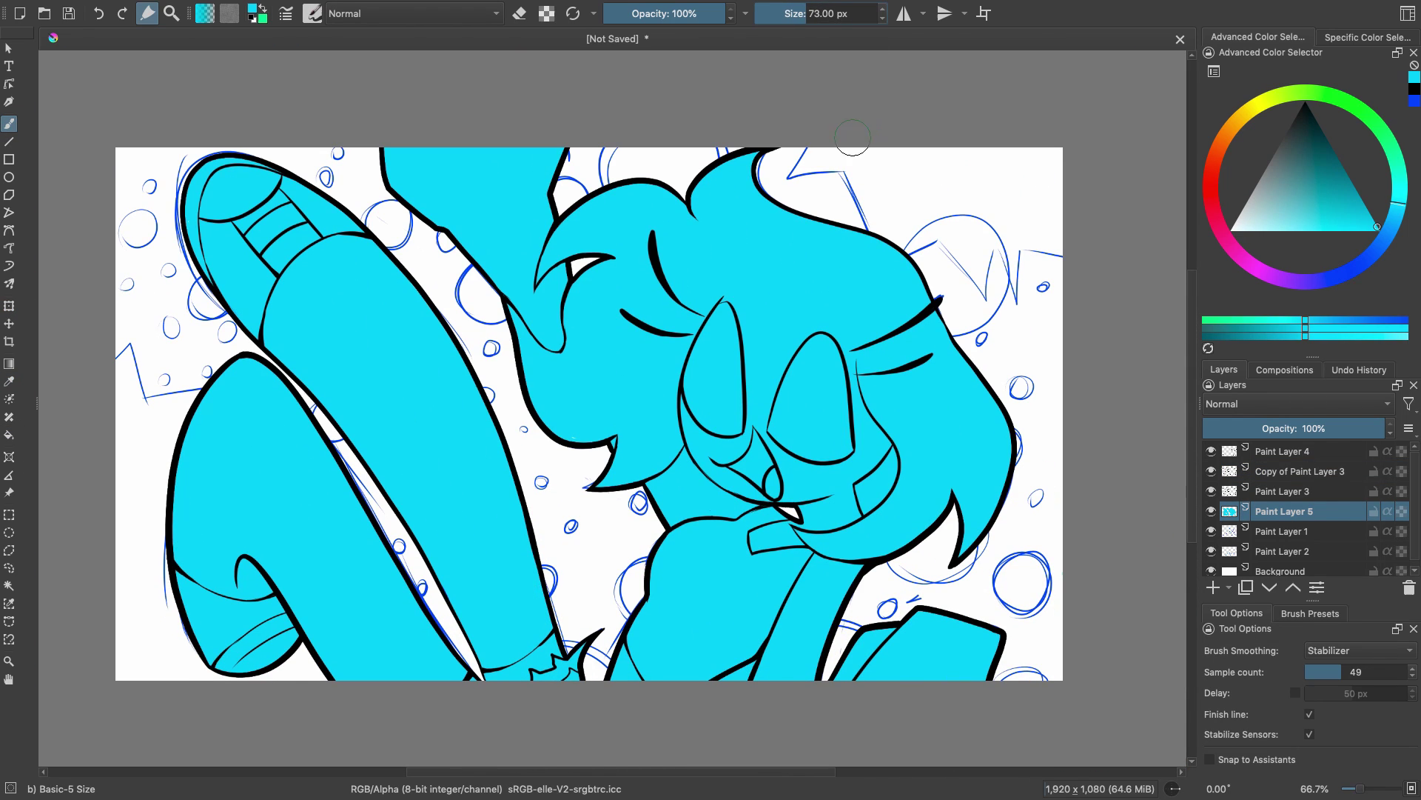
- Put Paint Layer 5 into a clipping group with a mask layer above it
right_click(1230, 511)
click(1241, 255)
right_click(1268, 519)
click(1251, 237)
key(ctrl+shift+g)
- Open the reference image poppy end creditd.png from the Digital Drawings folder
click(88, 6)
click(104, 43)
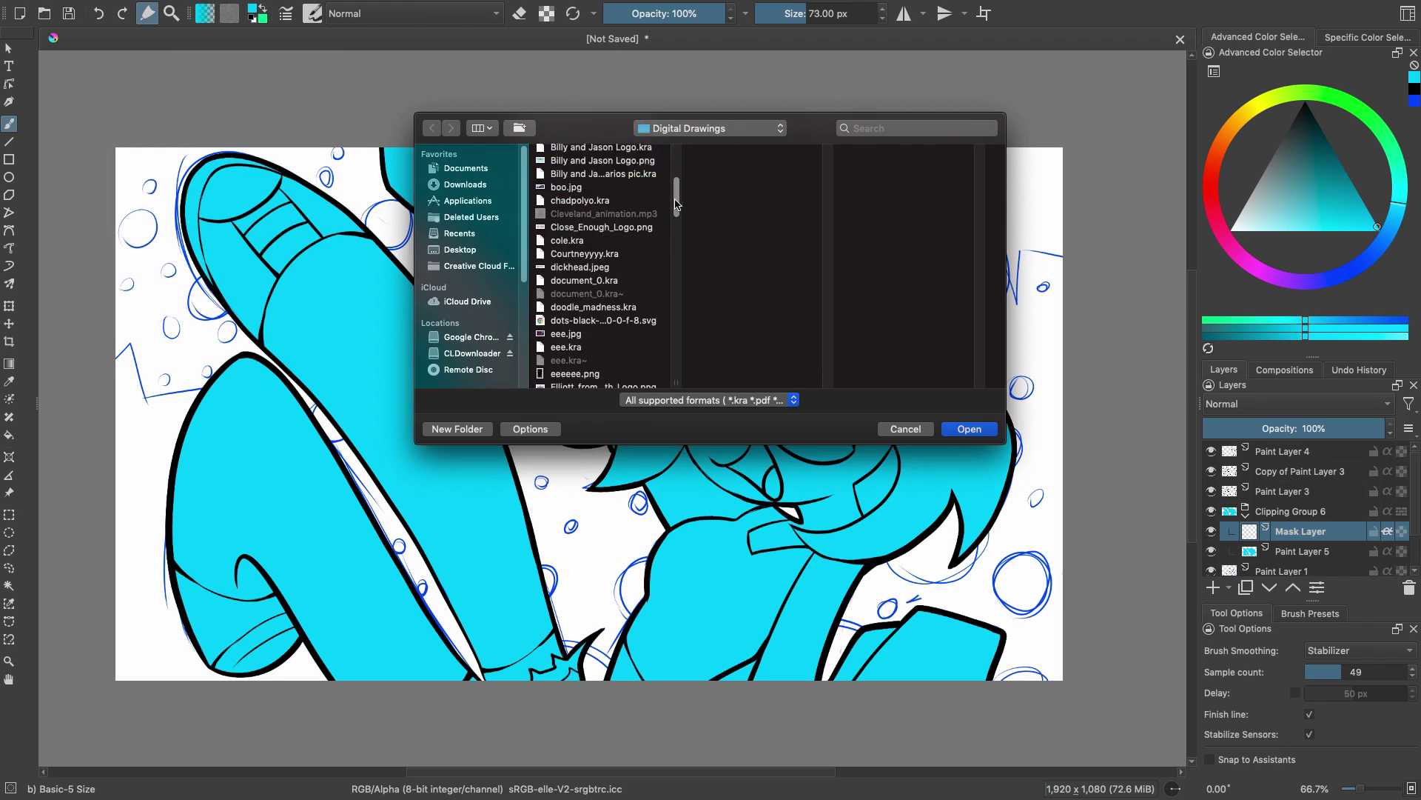
scroll(621, 281, down, 10)
click(626, 326)
click(628, 300)
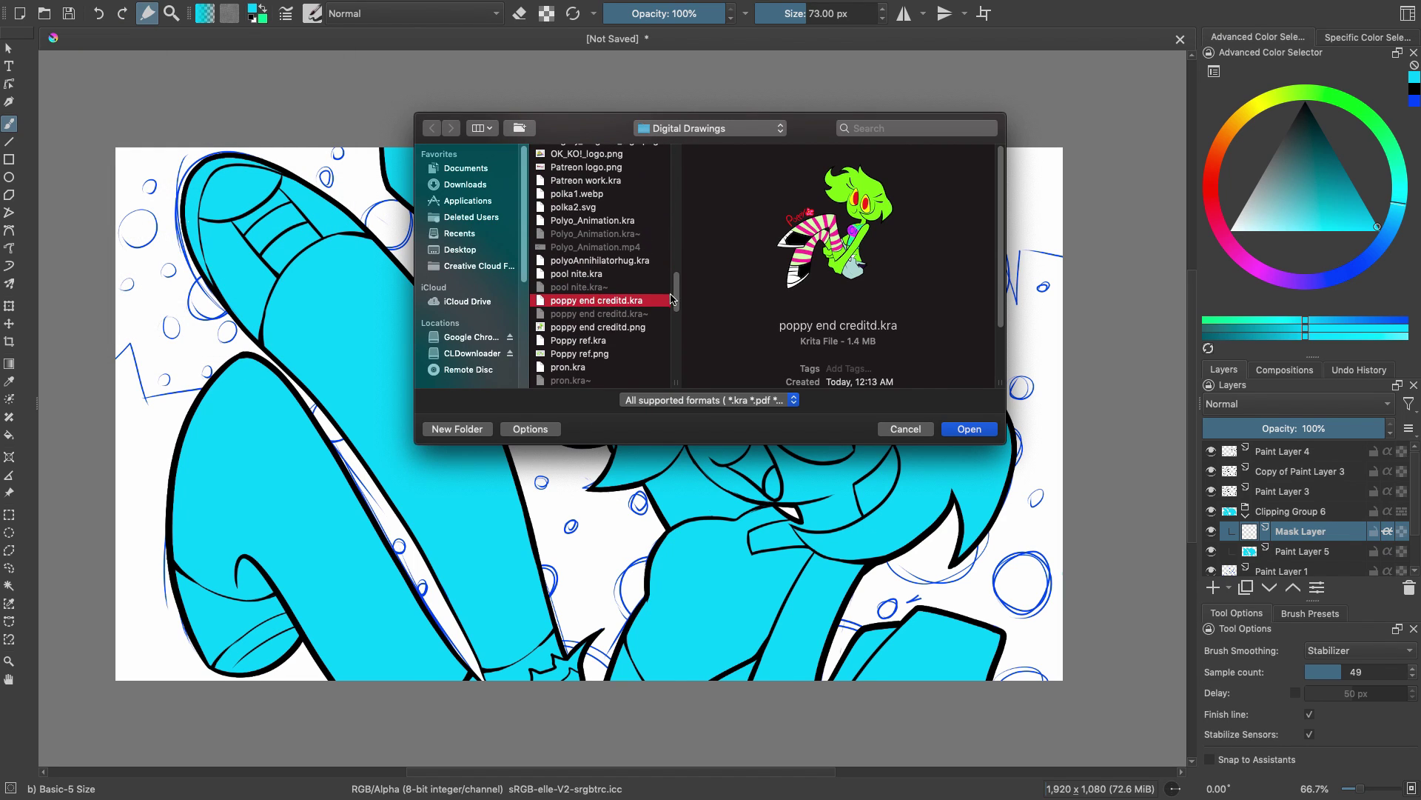
double_click(620, 328)
- Paint the head, ear, neck and arms bright green on the mask layer, enlarging the brush to 108 px
click(563, 39)
click(1303, 92)
click(1380, 231)
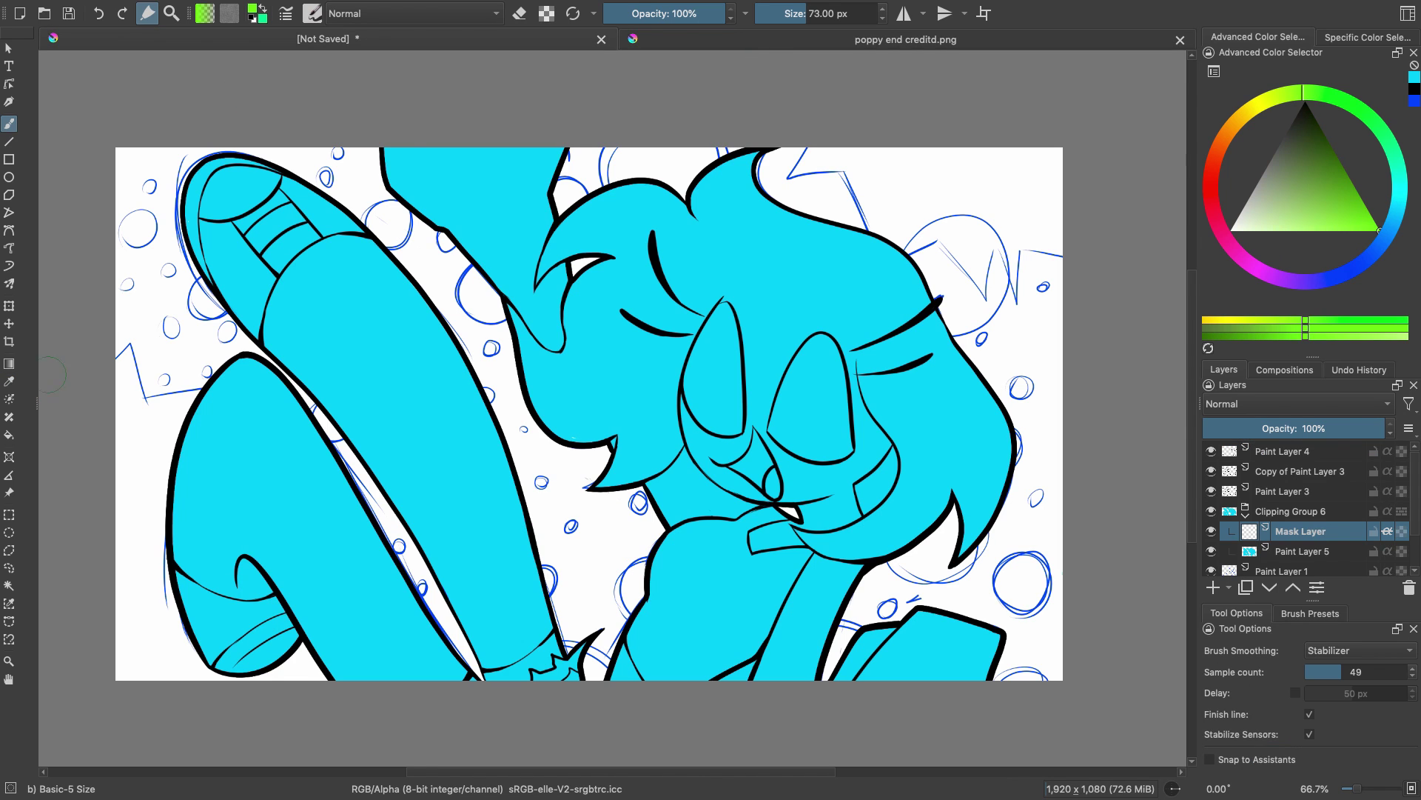
mouse_move(422, 154)
mouse_down()
mouse_move(446, 226)
mouse_move(547, 364)
mouse_up()
click(883, 9)
mouse_move(539, 307)
mouse_down()
mouse_move(553, 169)
mouse_move(733, 222)
mouse_move(667, 415)
mouse_move(522, 622)
mouse_move(539, 668)
mouse_move(559, 645)
mouse_up()
mouse_move(690, 470)
mouse_down()
mouse_move(670, 510)
mouse_move(761, 511)
mouse_up()
mouse_move(760, 363)
mouse_down()
mouse_move(739, 296)
mouse_move(821, 252)
mouse_move(977, 474)
mouse_move(866, 533)
mouse_move(798, 531)
mouse_move(792, 667)
mouse_move(843, 259)
mouse_move(851, 437)
mouse_move(678, 406)
mouse_up()
drag(753, 544, 803, 534)
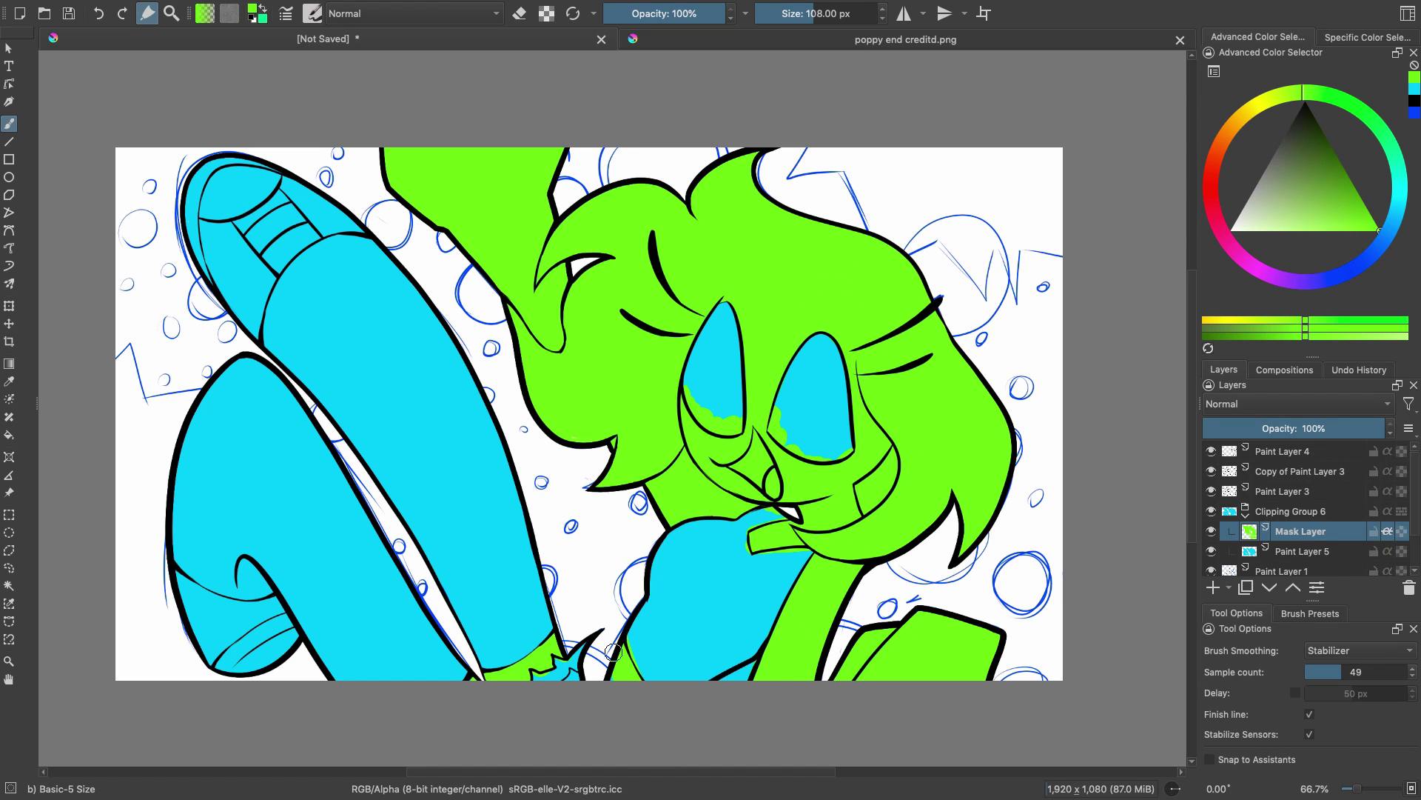
- Check the reference image and paint both eyes yellow on the mask layer
click(1302, 551)
click(520, 14)
click(1301, 531)
click(906, 39)
click(328, 39)
click(1262, 102)
mouse_move(710, 346)
mouse_down()
mouse_move(696, 363)
mouse_move(729, 393)
mouse_move(717, 304)
mouse_up()
mouse_move(807, 363)
mouse_down()
mouse_move(778, 417)
mouse_move(820, 347)
mouse_up()
- Paint the garment areas on both sides of the chest spring green after checking the reference image
click(905, 40)
click(328, 38)
click(1393, 152)
drag(633, 615, 681, 689)
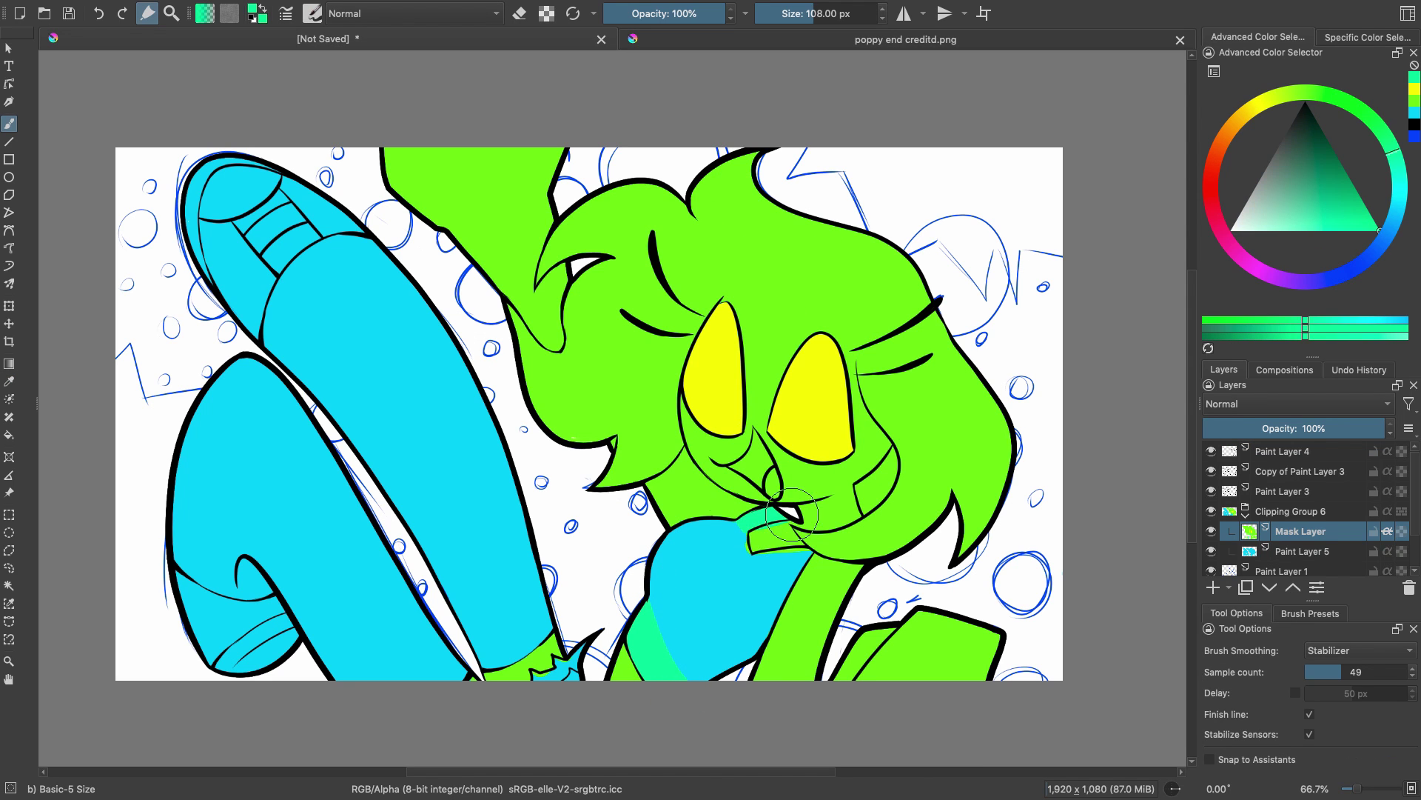
mouse_move(791, 512)
mouse_down()
mouse_move(770, 548)
mouse_move(770, 629)
mouse_move(784, 563)
mouse_move(804, 582)
mouse_move(787, 613)
mouse_up()
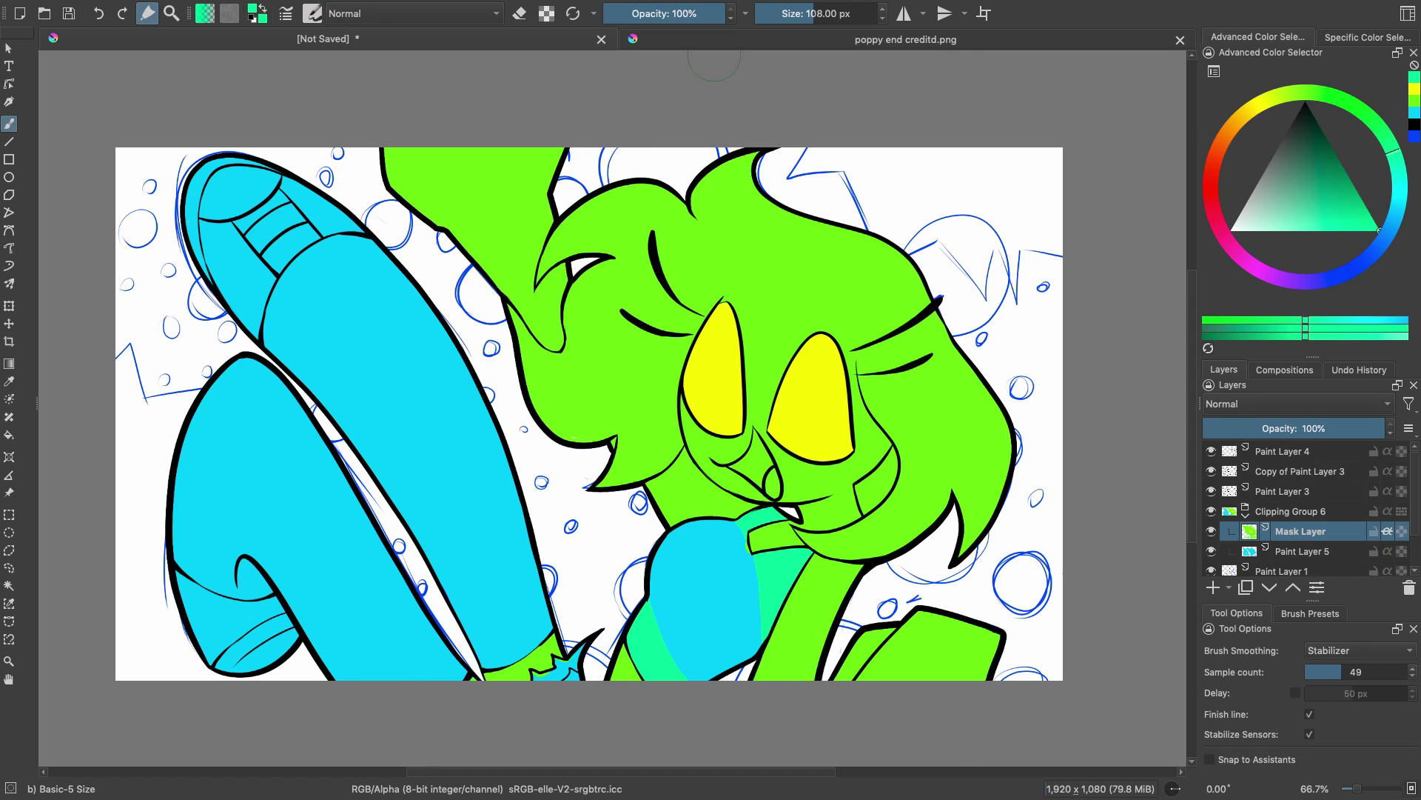
- Sample the magenta from the reference image and paint the front of the shirt with it
click(718, 39)
ctrl+click(614, 415)
click(548, 38)
mouse_move(674, 584)
mouse_down()
mouse_move(685, 640)
mouse_move(691, 528)
mouse_move(755, 553)
mouse_move(741, 659)
mouse_up()
- Sample the pale green from the reference image and paint both stockings with it
click(737, 41)
ctrl+click(615, 414)
click(548, 39)
mouse_move(248, 480)
mouse_down()
mouse_move(321, 381)
mouse_move(223, 474)
mouse_up()
mouse_move(415, 311)
mouse_down()
mouse_move(308, 336)
mouse_move(462, 657)
mouse_move(515, 504)
mouse_up()
mouse_move(177, 444)
mouse_down()
mouse_move(222, 570)
mouse_move(355, 652)
mouse_up()
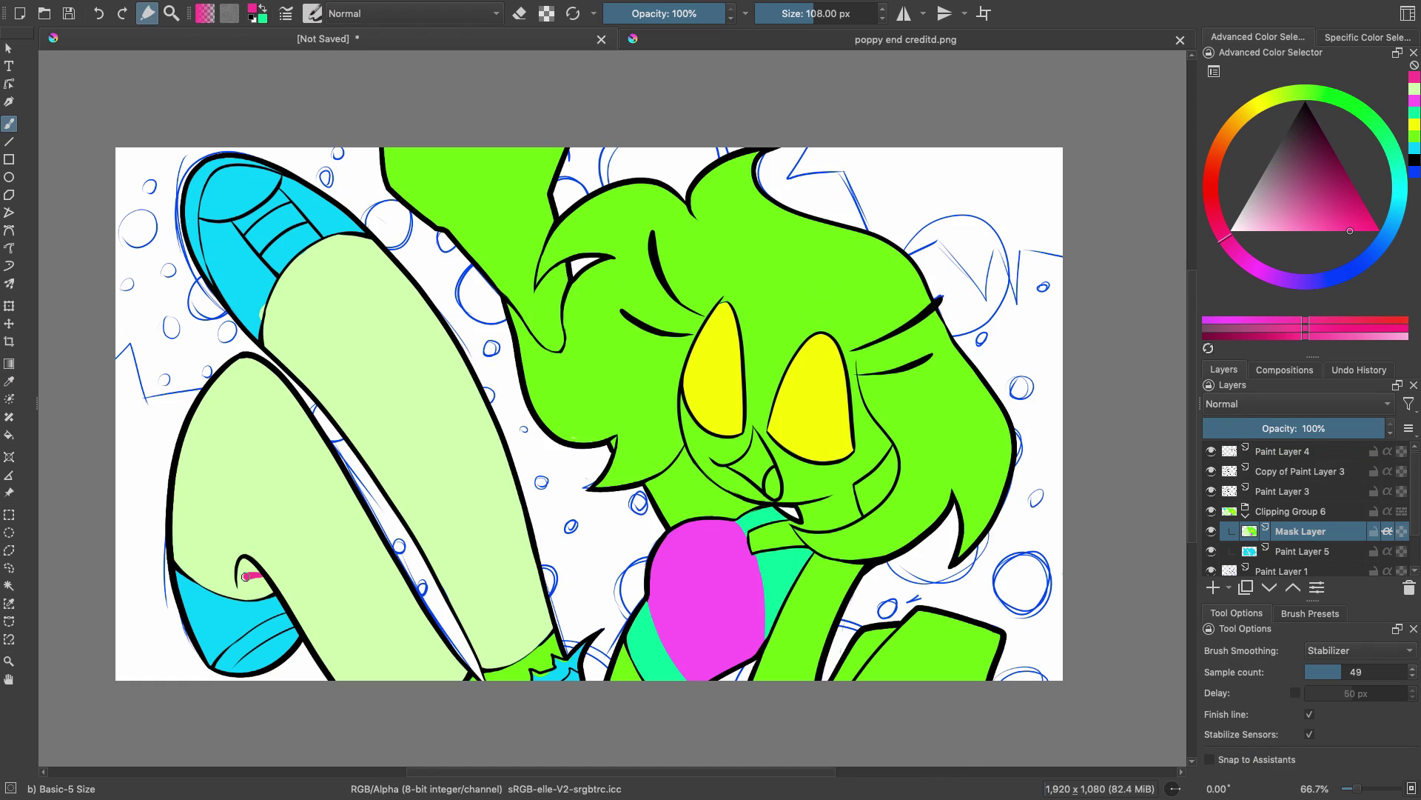
- Paint curved hot pink stripes across the bent leg's stocking, from the shoe around the knee to the canvas edge
drag(177, 544, 256, 582)
mouse_move(178, 473)
mouse_down()
mouse_move(244, 562)
mouse_move(282, 385)
mouse_up()
mouse_move(344, 474)
mouse_down()
mouse_move(282, 602)
mouse_move(379, 522)
mouse_up()
drag(305, 623, 394, 554)
drag(325, 659, 414, 593)
mouse_move(361, 678)
mouse_down()
mouse_move(437, 633)
mouse_move(455, 654)
mouse_up()
- Paint the first hot pink stripes near the shoe on the straight leg and undo the misplaced strokes
drag(273, 352, 389, 252)
drag(304, 374, 415, 284)
key(ctrl+z)
key(ctrl+z)
key(ctrl+z)
key(ctrl+z)
key(ctrl+z)
key(ctrl+z)
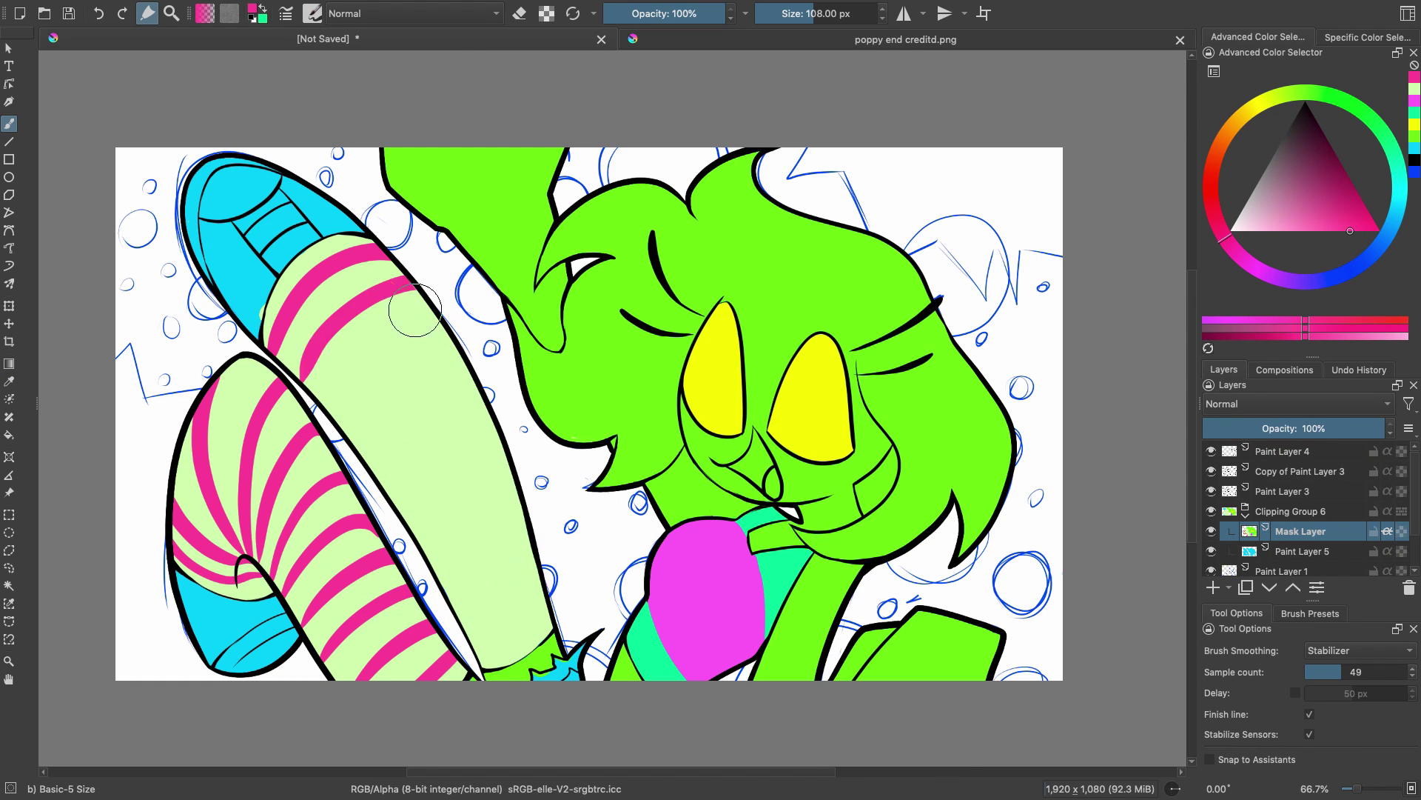
key(ctrl+z)
- Continue the hot pink stripes down the straight leg's stocking to its lower end
drag(299, 379, 425, 294)
drag(324, 405, 454, 337)
drag(350, 443, 475, 377)
drag(371, 467, 488, 408)
drag(395, 503, 504, 442)
drag(453, 603, 531, 548)
drag(468, 635, 546, 599)
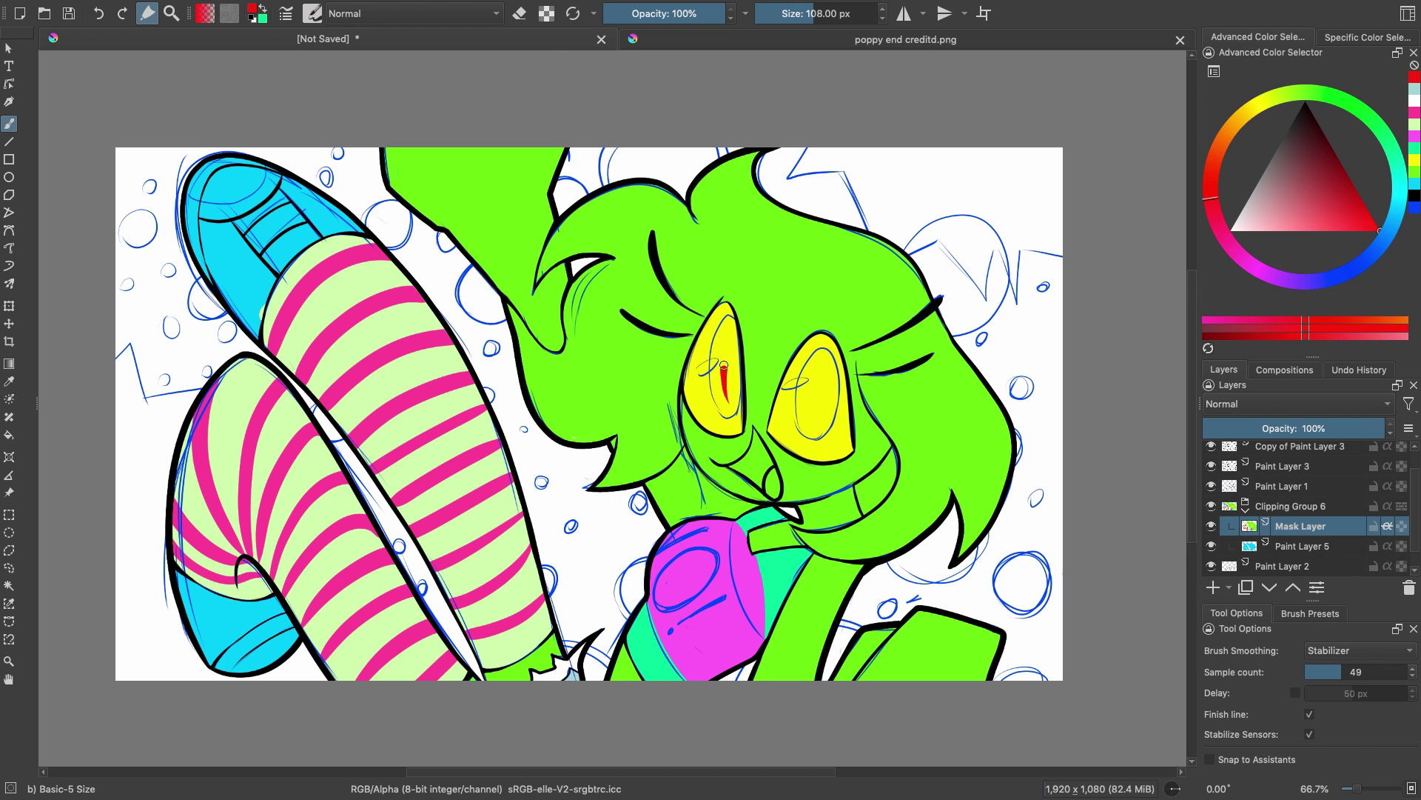
- Paint red pupils in both eyes following the blue sketch, and hide Paint Layer 1
drag(729, 325, 722, 415)
drag(809, 437, 800, 402)
click(1211, 485)
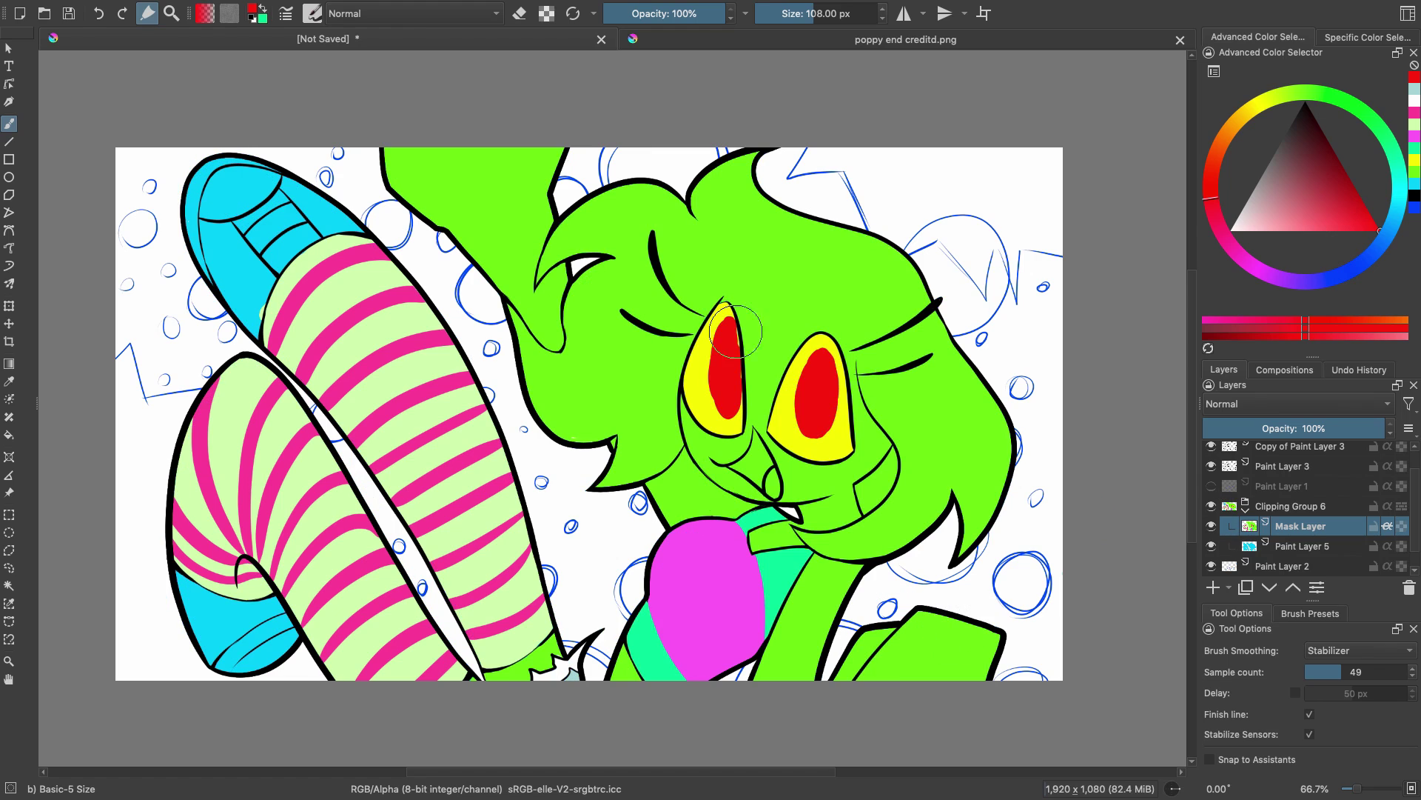
mouse_move(718, 351)
mouse_down()
mouse_move(721, 385)
mouse_move(721, 358)
mouse_up()
ctrl+click(702, 365)
drag(792, 387, 812, 378)
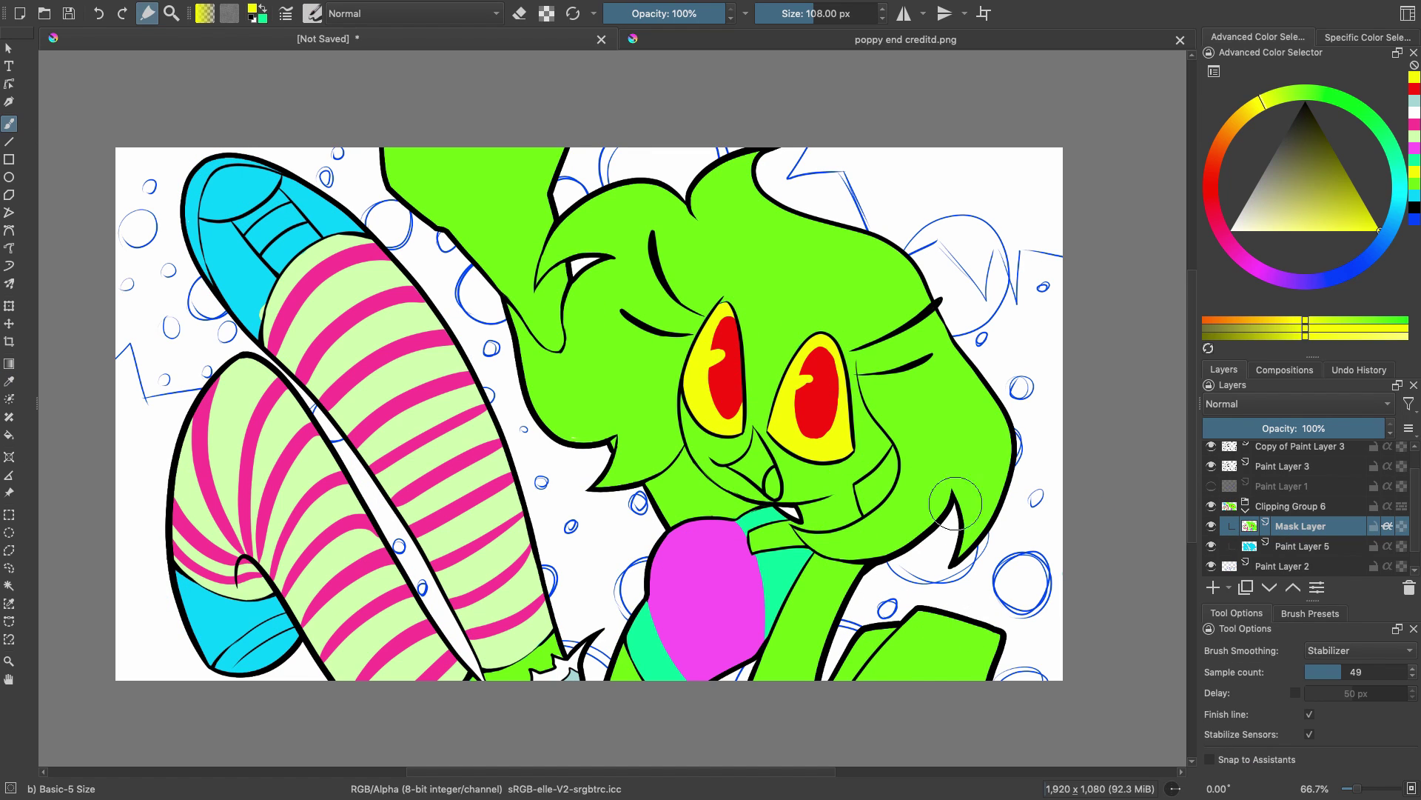
key(ctrl+z)
key(ctrl+z)
- Add pale yellow highlights to the upper part of both eyes
click(1306, 231)
drag(699, 362, 716, 351)
drag(789, 387, 803, 382)
- Sample blue from the reference image and paint the lettering with an O and exclamation mark on the magenta shirt
click(905, 40)
ctrl+click(666, 518)
click(327, 39)
mouse_move(707, 536)
mouse_down()
mouse_move(655, 570)
mouse_move(727, 564)
mouse_up()
key(ctrl+z)
mouse_move(746, 619)
mouse_down()
mouse_move(704, 651)
mouse_move(743, 619)
mouse_up()
key(ctrl+z)
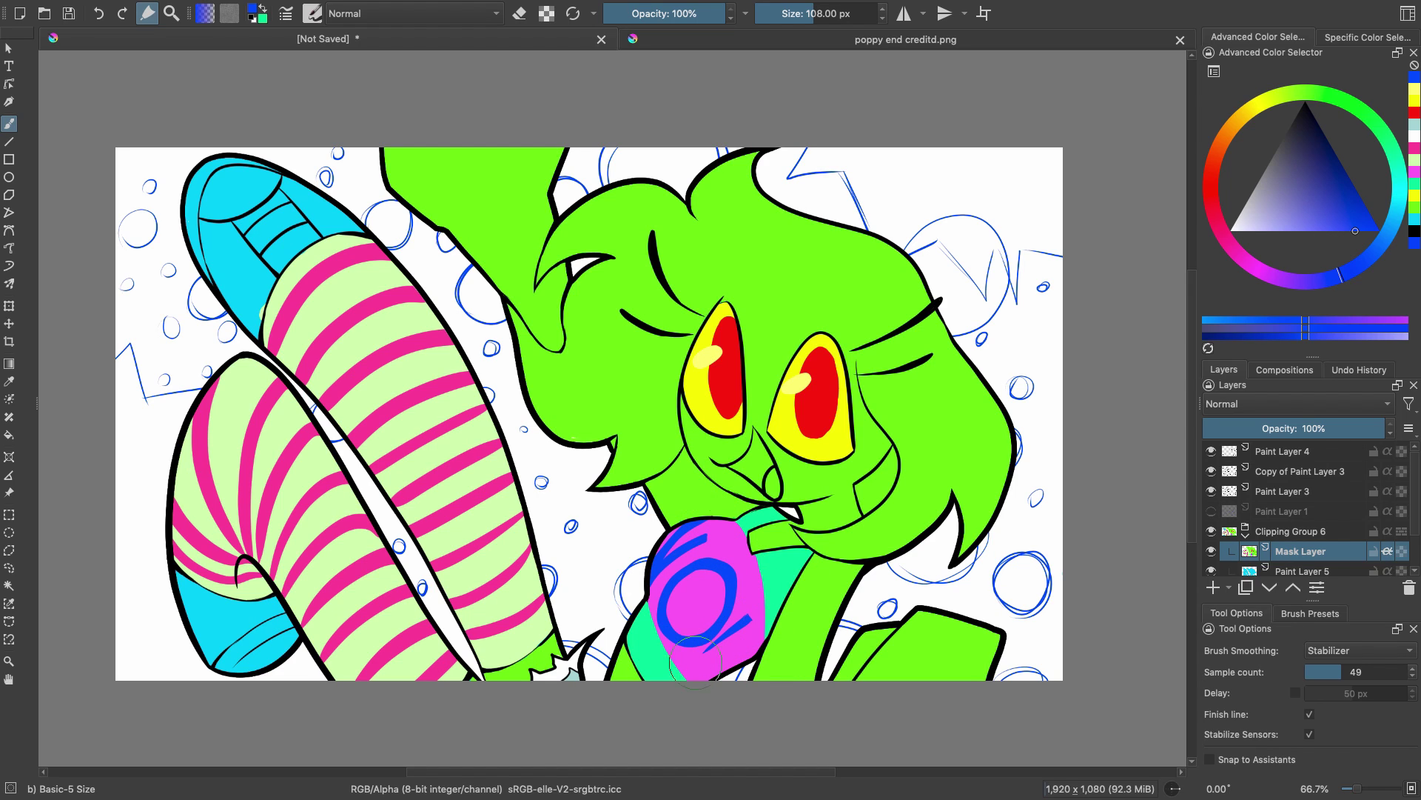
click(695, 659)
- Paint the main body of both shoes black
click(1305, 101)
drag(184, 578, 245, 622)
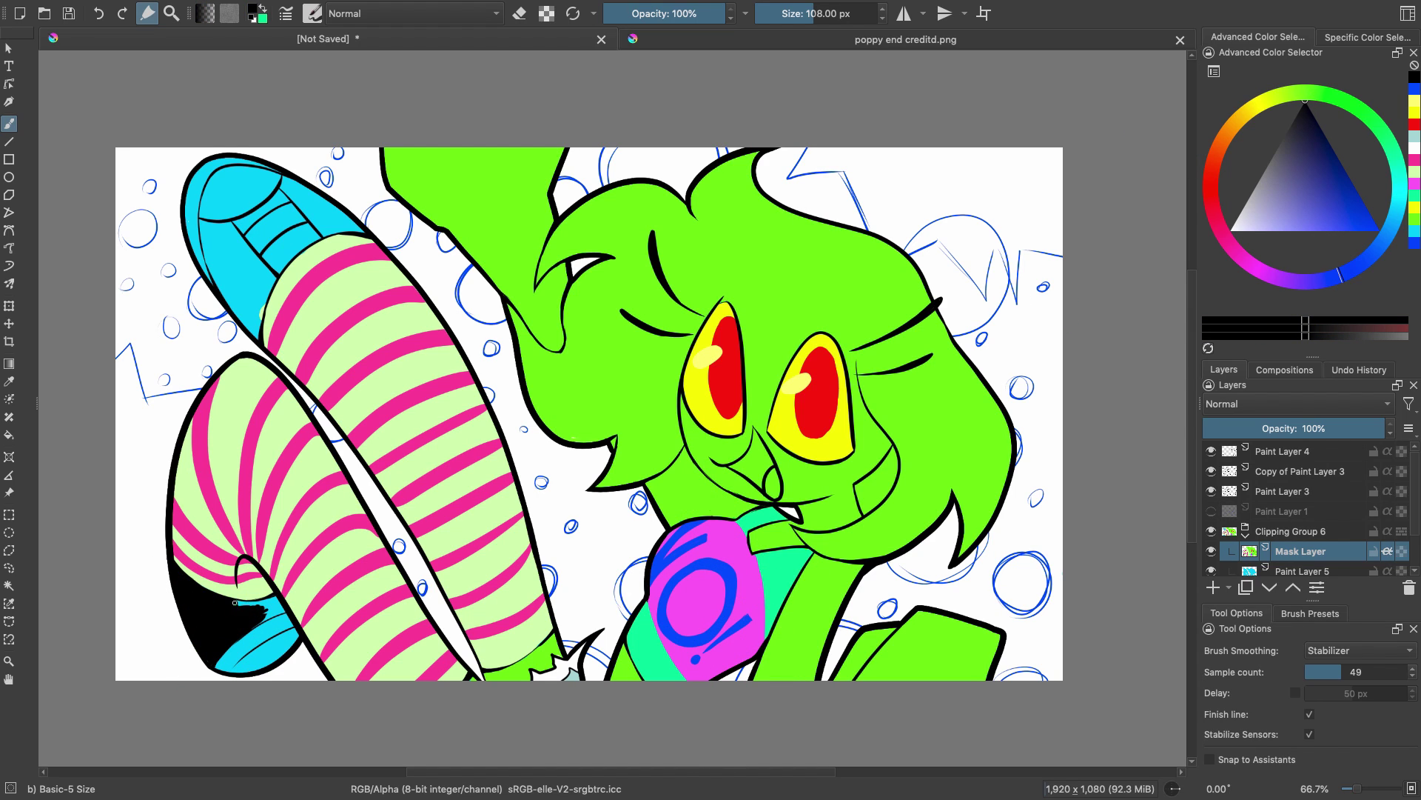
mouse_move(248, 314)
mouse_down()
mouse_move(207, 226)
mouse_move(248, 259)
mouse_move(251, 277)
mouse_move(225, 295)
mouse_move(327, 202)
mouse_up()
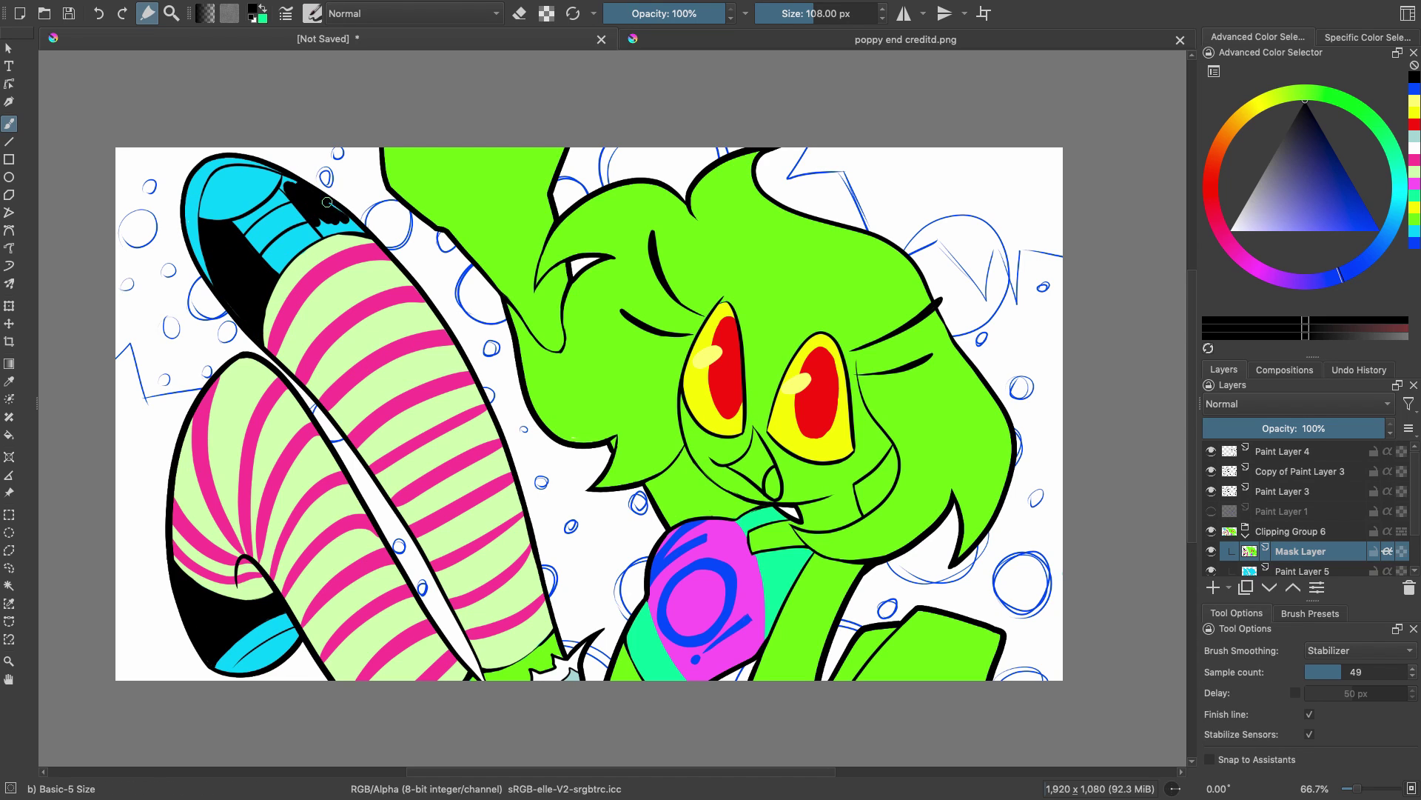
- Paint the toe, lace area and sole of the shoes white, and switch back to black
key(x)
mouse_move(218, 237)
mouse_down()
mouse_move(282, 185)
mouse_move(273, 259)
mouse_up()
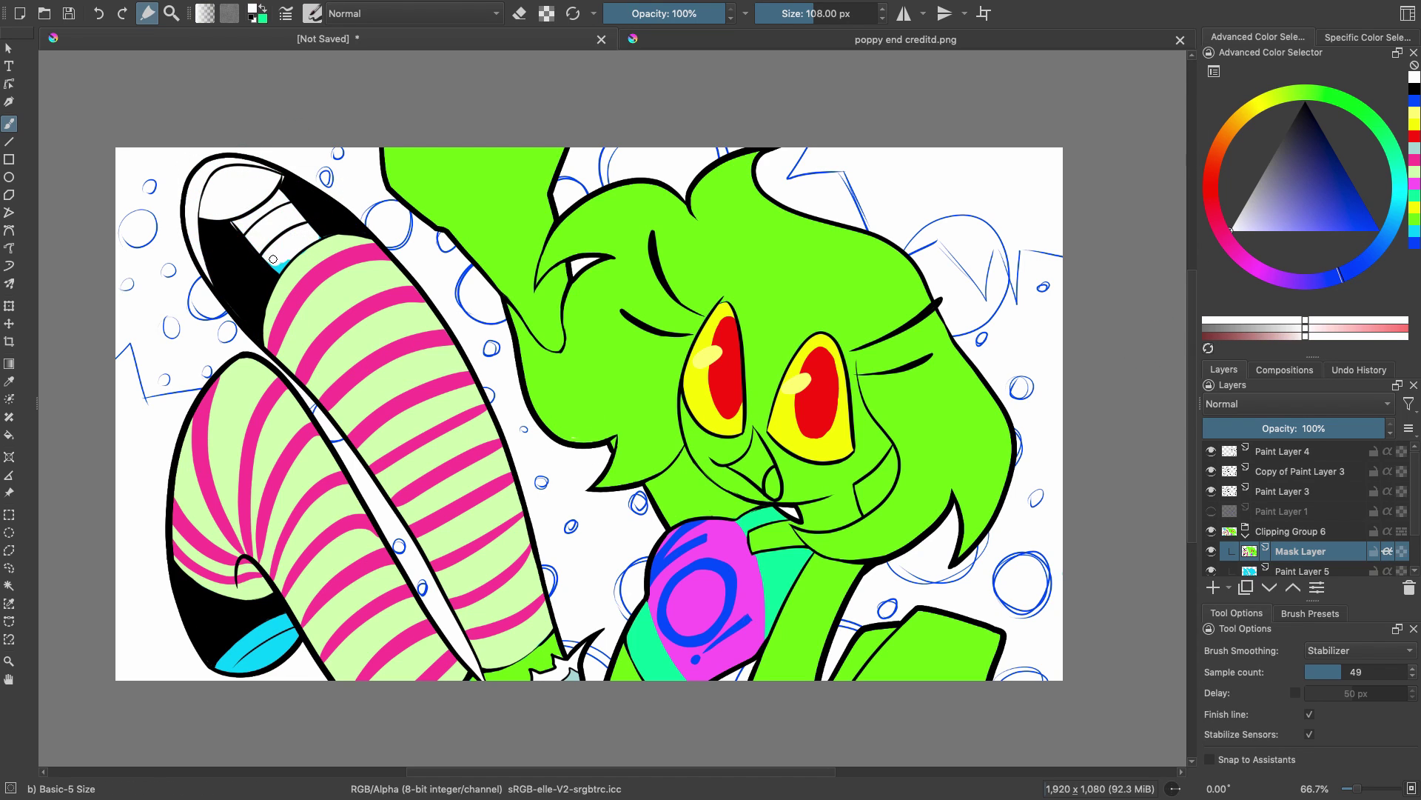
mouse_move(230, 652)
mouse_down()
mouse_move(278, 633)
mouse_move(244, 663)
mouse_move(282, 622)
mouse_up()
key(x)
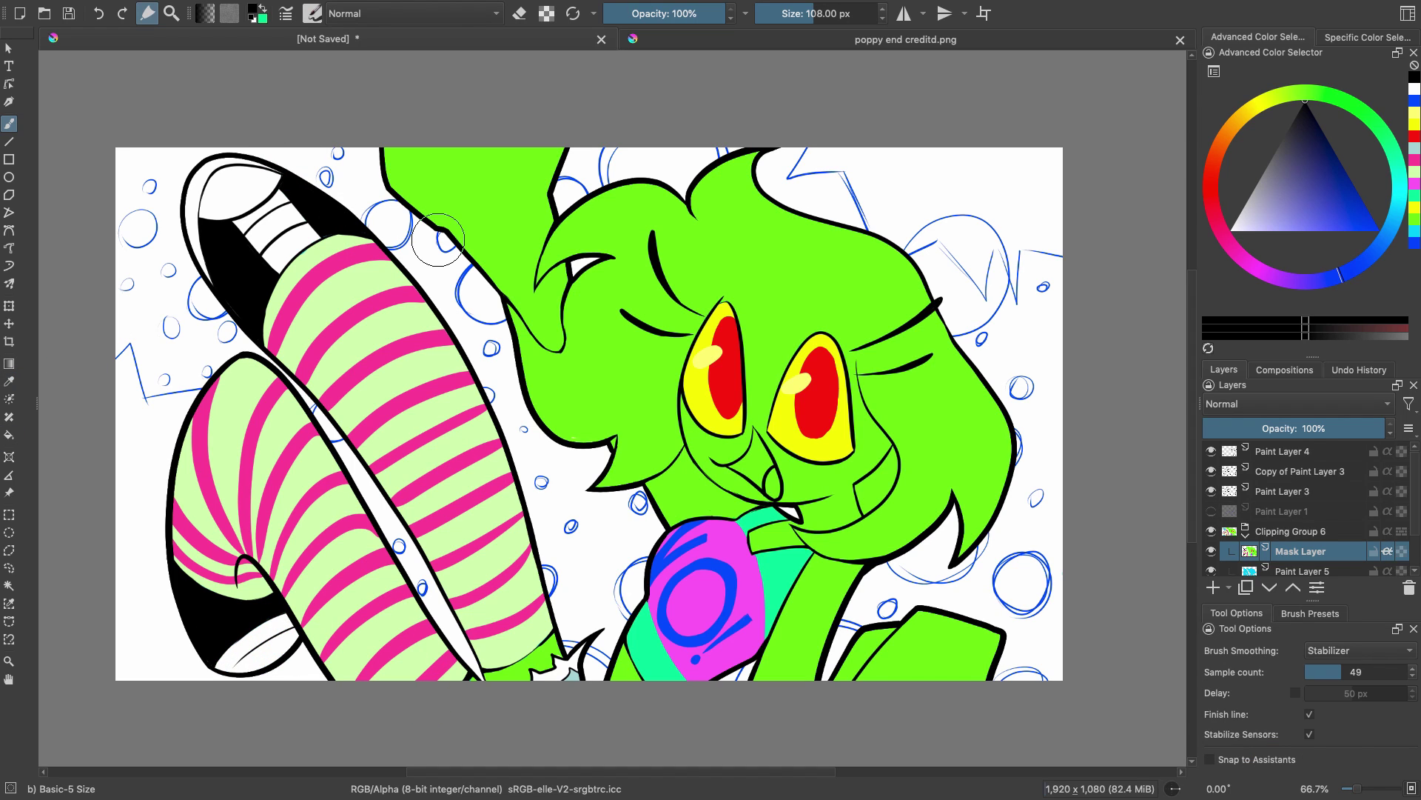
- Duplicate the mask layer, clear the copy's contents and set its opacity to 49%
right_click(1234, 551)
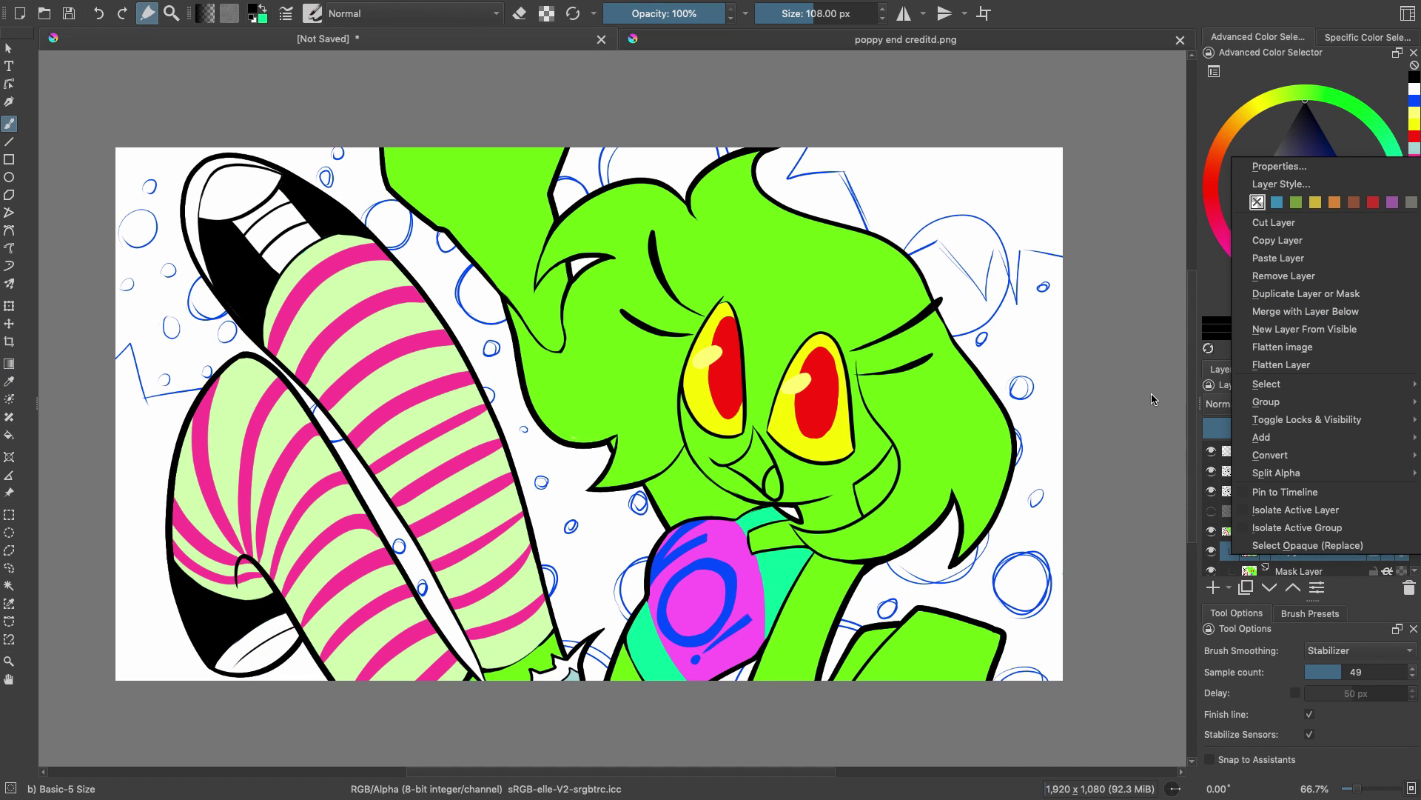
click(9, 306)
key(Delete)
click(1292, 428)
- Pick a dark blue and paint shadows along the bent leg's inner edge and the shirt's lower edge
click(1357, 159)
click(1302, 281)
click(1357, 156)
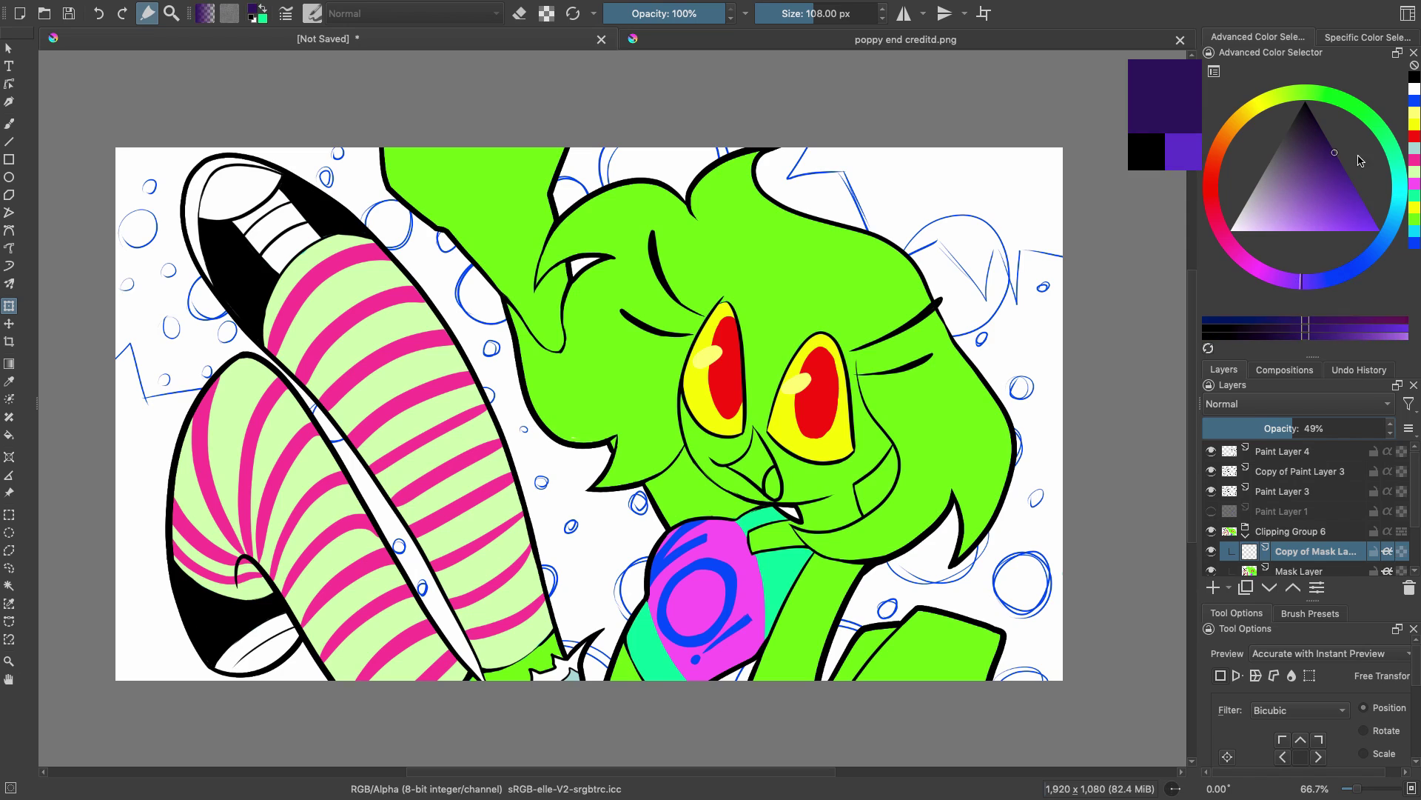
click(1330, 279)
click(1348, 177)
key(b)
mouse_move(251, 583)
mouse_down()
mouse_move(320, 641)
mouse_move(242, 546)
mouse_move(262, 579)
mouse_up()
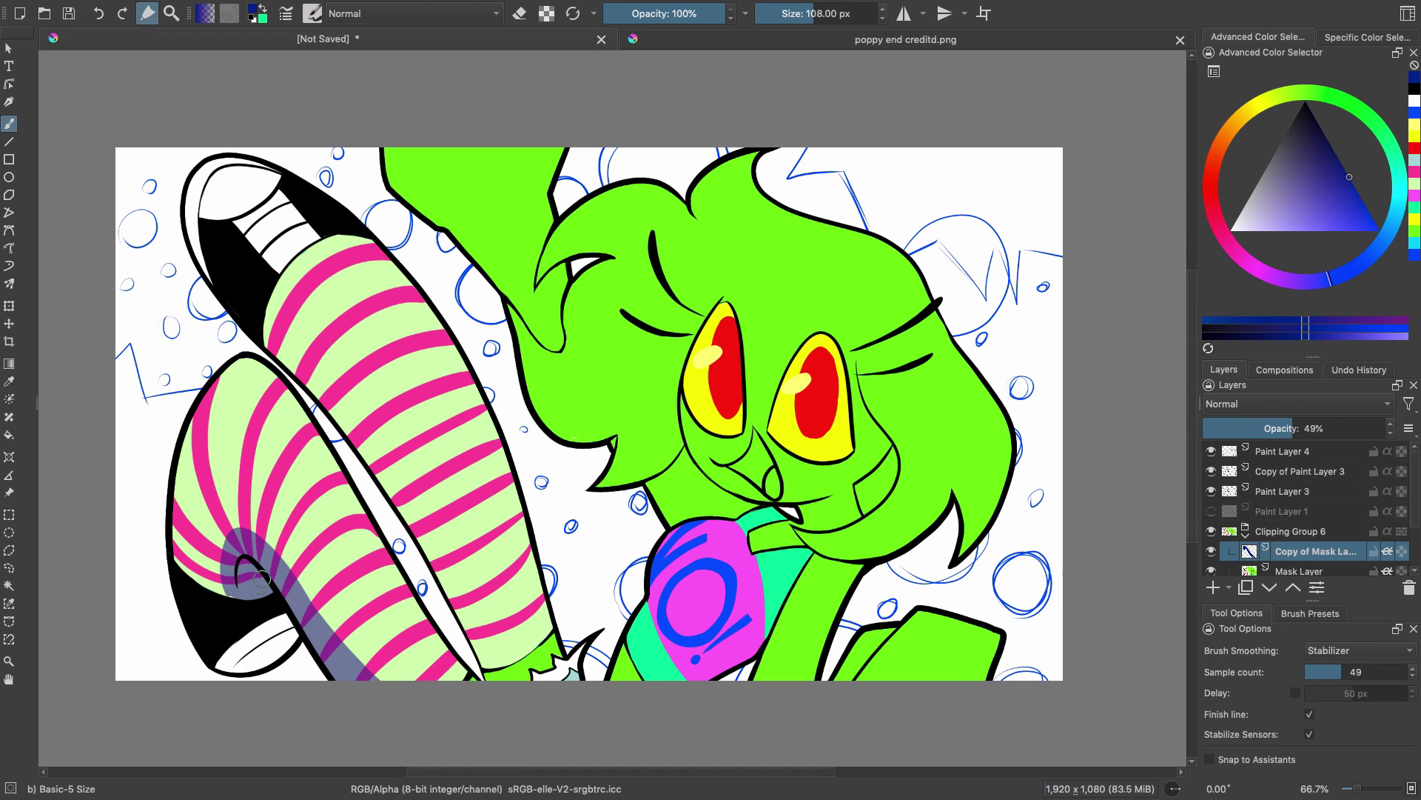
drag(783, 625, 685, 677)
- Lower the shadow layer's opacity to 28% and shade the bent leg's shoe and the straight leg's lower end
drag(1238, 428, 1254, 428)
drag(291, 635, 261, 666)
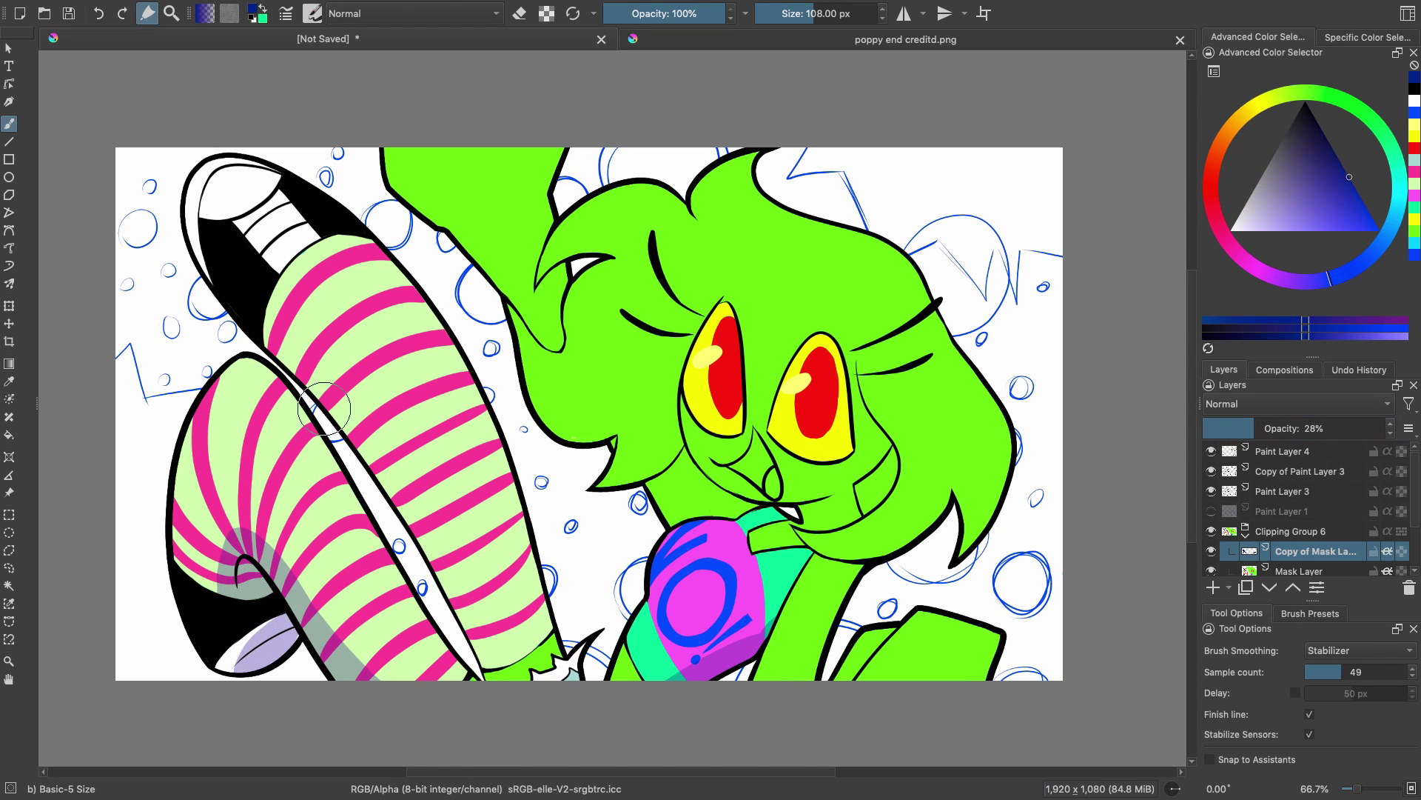
drag(429, 596, 510, 656)
drag(522, 489, 549, 598)
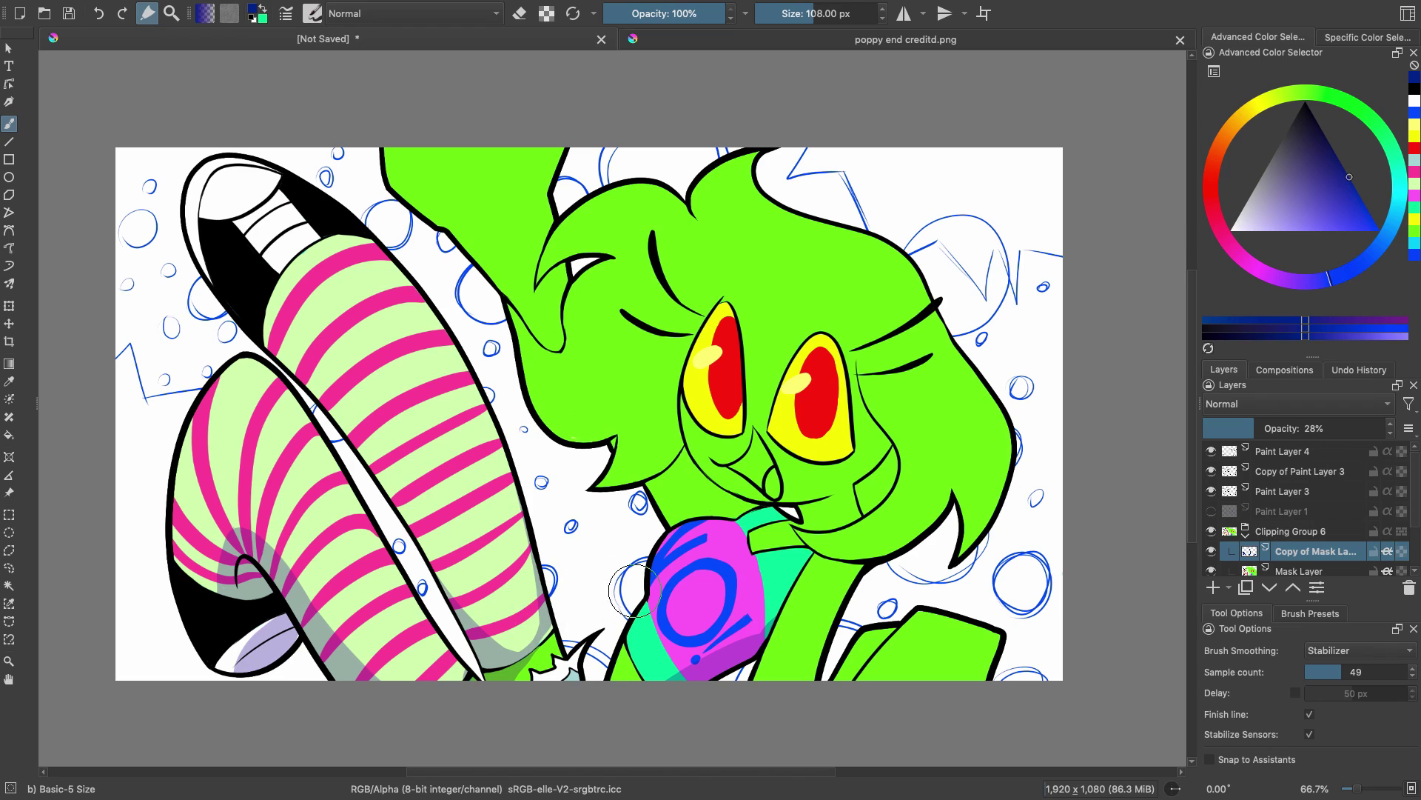
key(e)
click(1258, 571)
key(e)
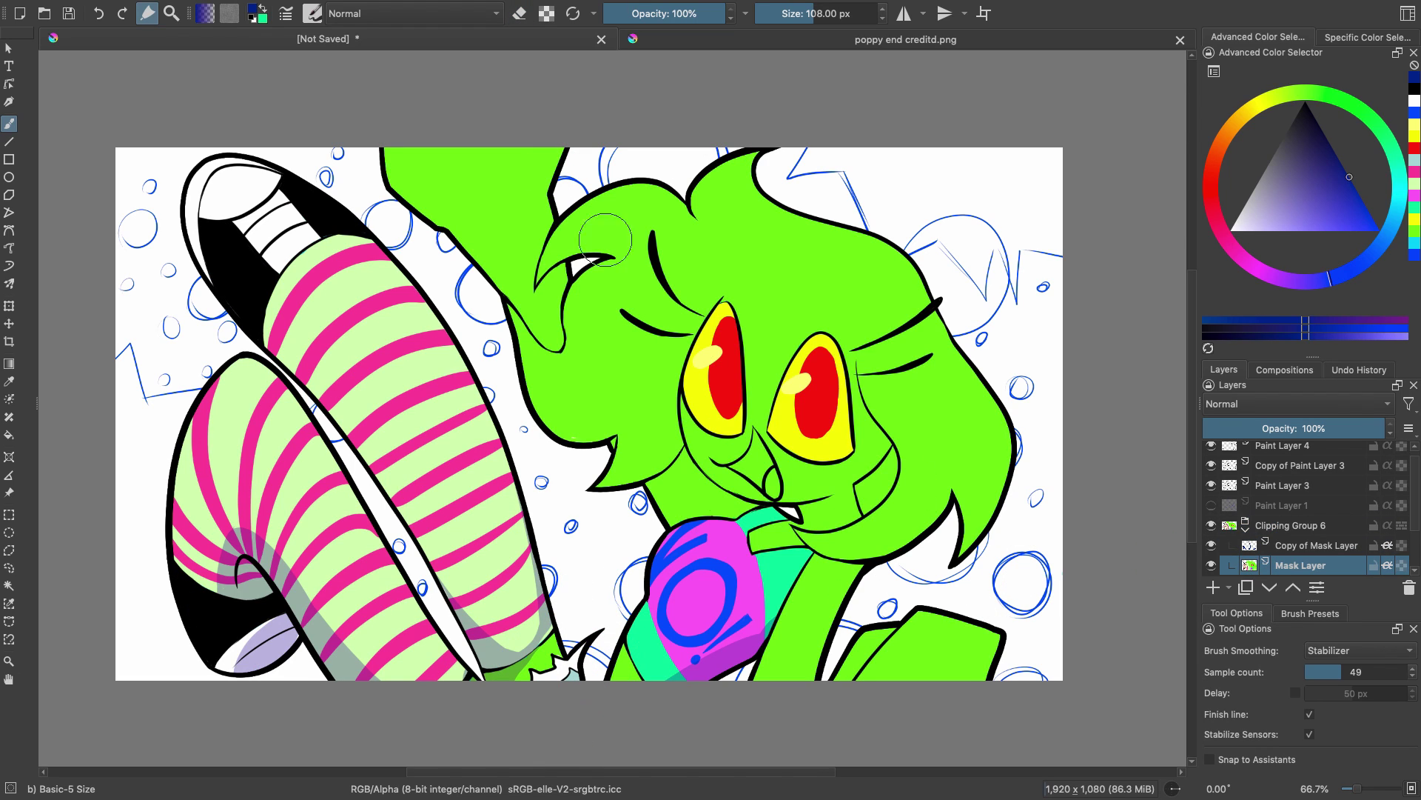
key(Page_Up)
mouse_move(392, 152)
mouse_down()
mouse_move(466, 222)
mouse_move(511, 296)
mouse_up()
key(ctrl+z)
click(1359, 109)
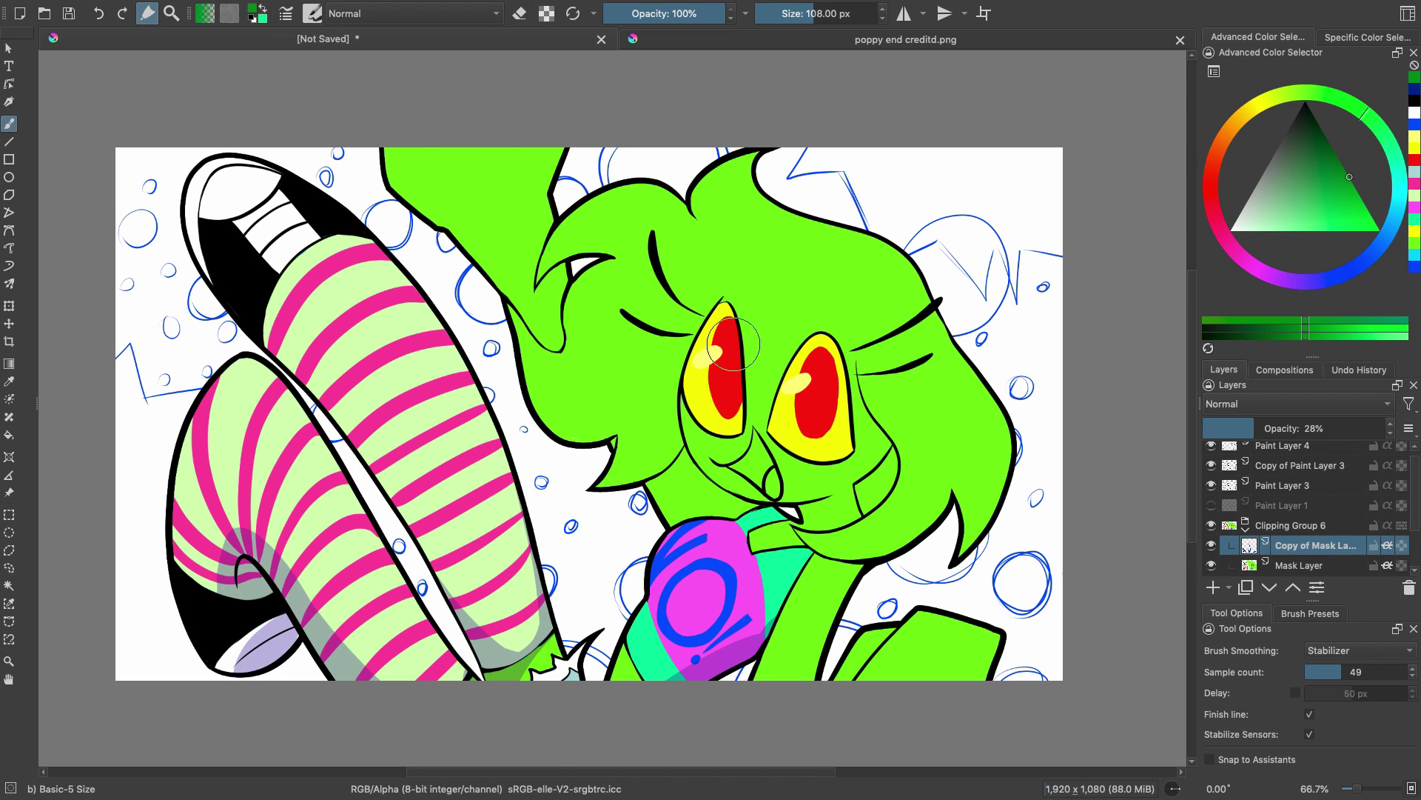
key(p)
click(925, 474)
click(1358, 109)
click(929, 490)
click(1372, 119)
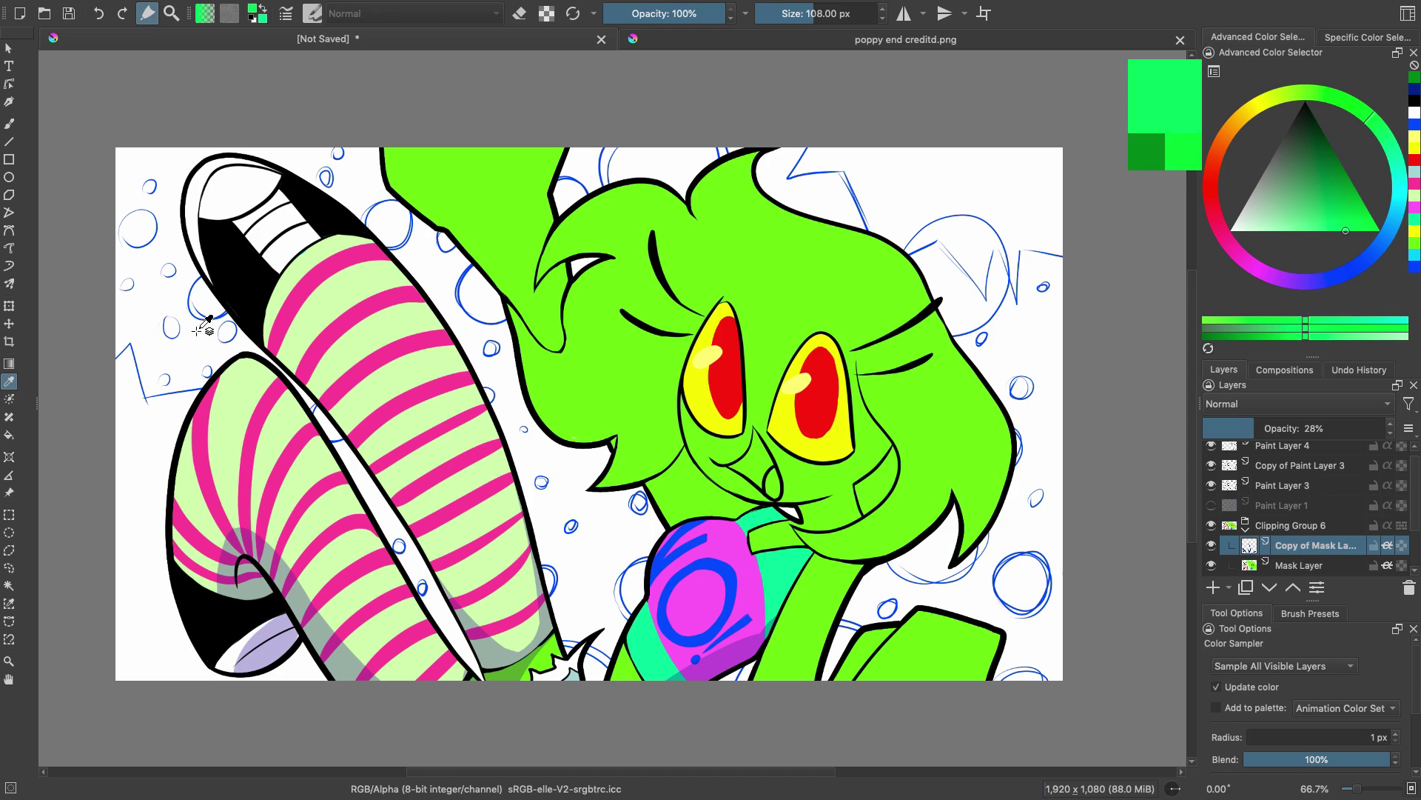
key(b)
- Mix a saturated spring green and shade the patch beside the mouth and the cheek's outer edge on the mask layer
click(1301, 565)
mouse_move(877, 467)
mouse_down()
mouse_move(889, 521)
mouse_move(891, 457)
mouse_up()
key(ctrl+z)
click(1366, 115)
click(1366, 206)
click(1369, 120)
click(1376, 125)
click(1380, 231)
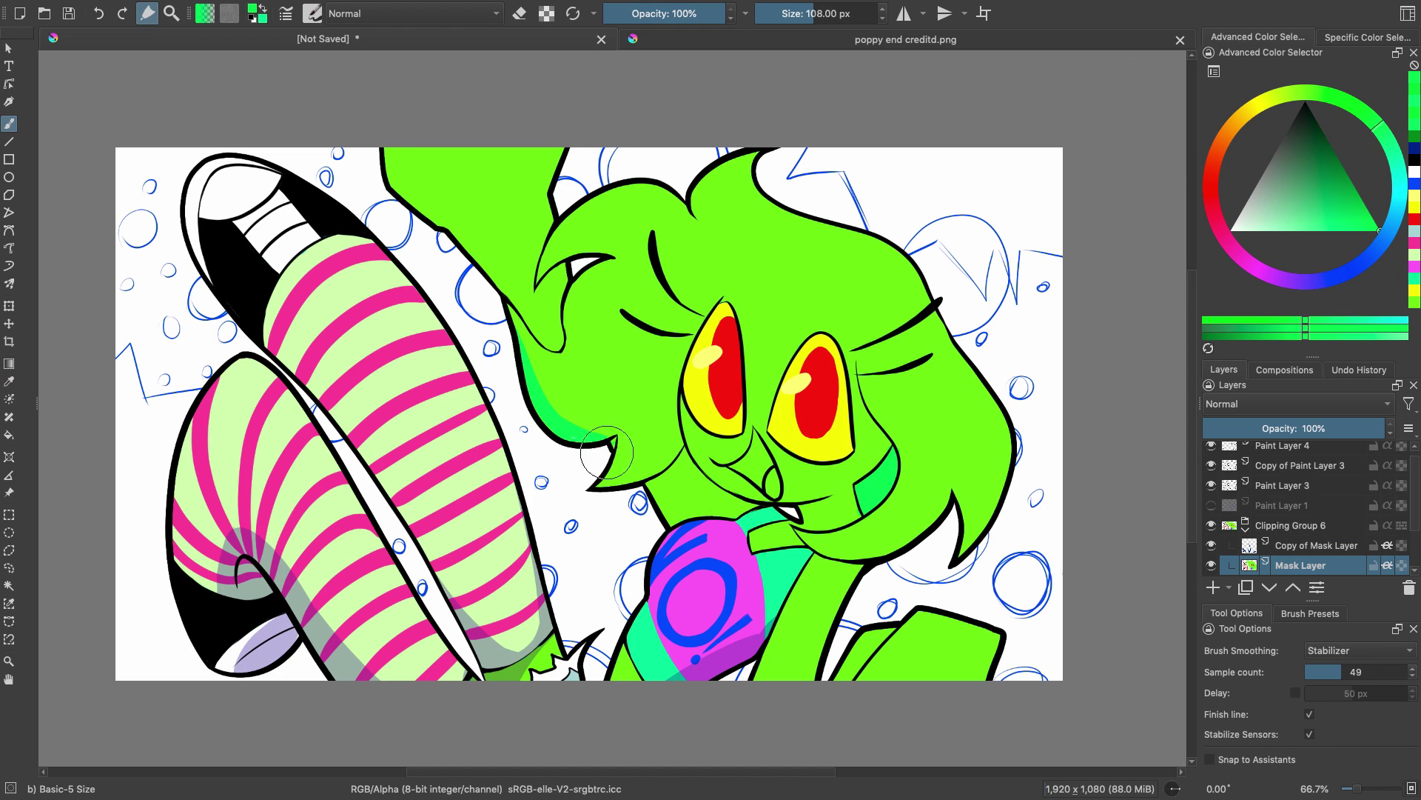
- Paint spring green shadows on the ear, hair tips, neck, arms and the area beside the eye
drag(400, 153, 551, 349)
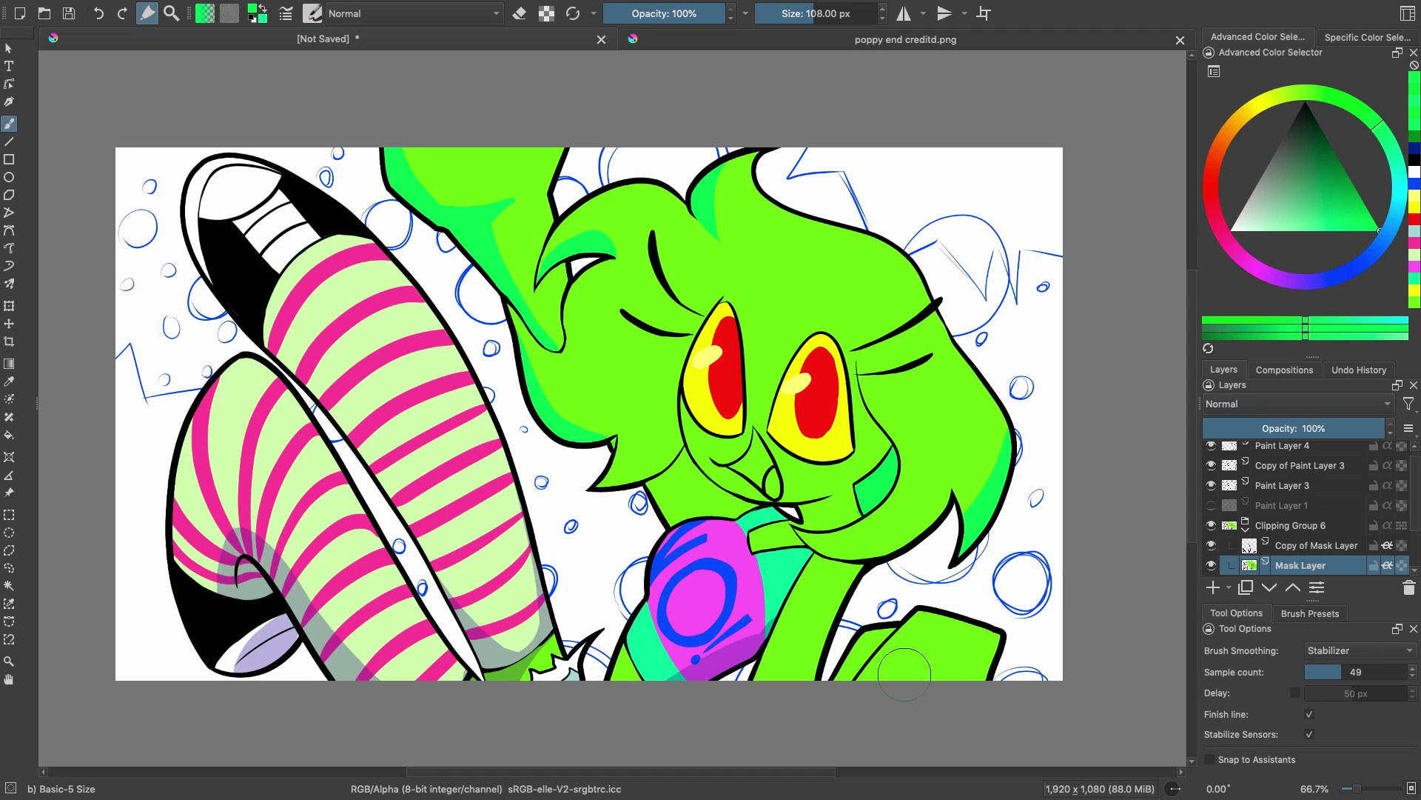
drag(798, 655, 1000, 649)
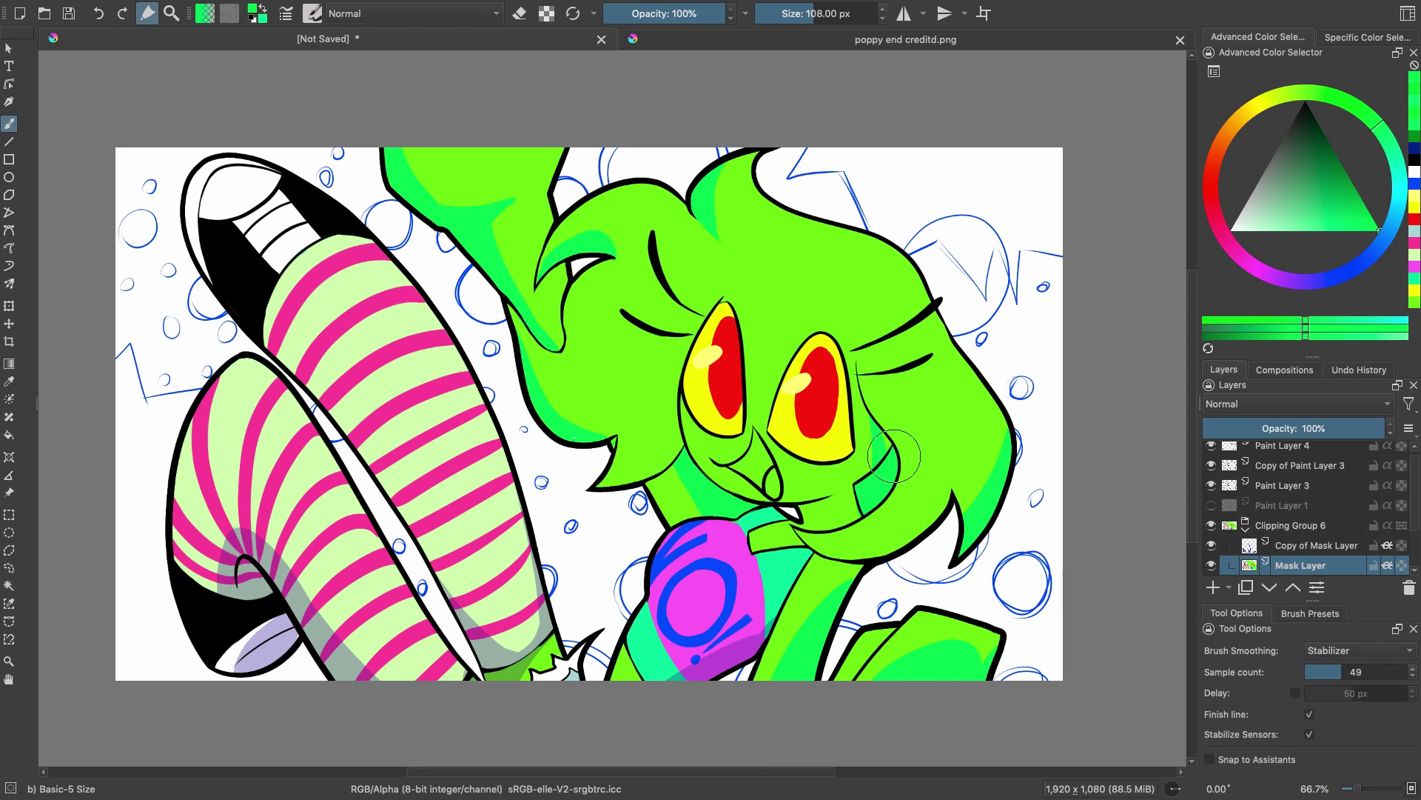
mouse_move(629, 337)
mouse_down()
mouse_move(644, 474)
mouse_move(666, 415)
mouse_up()
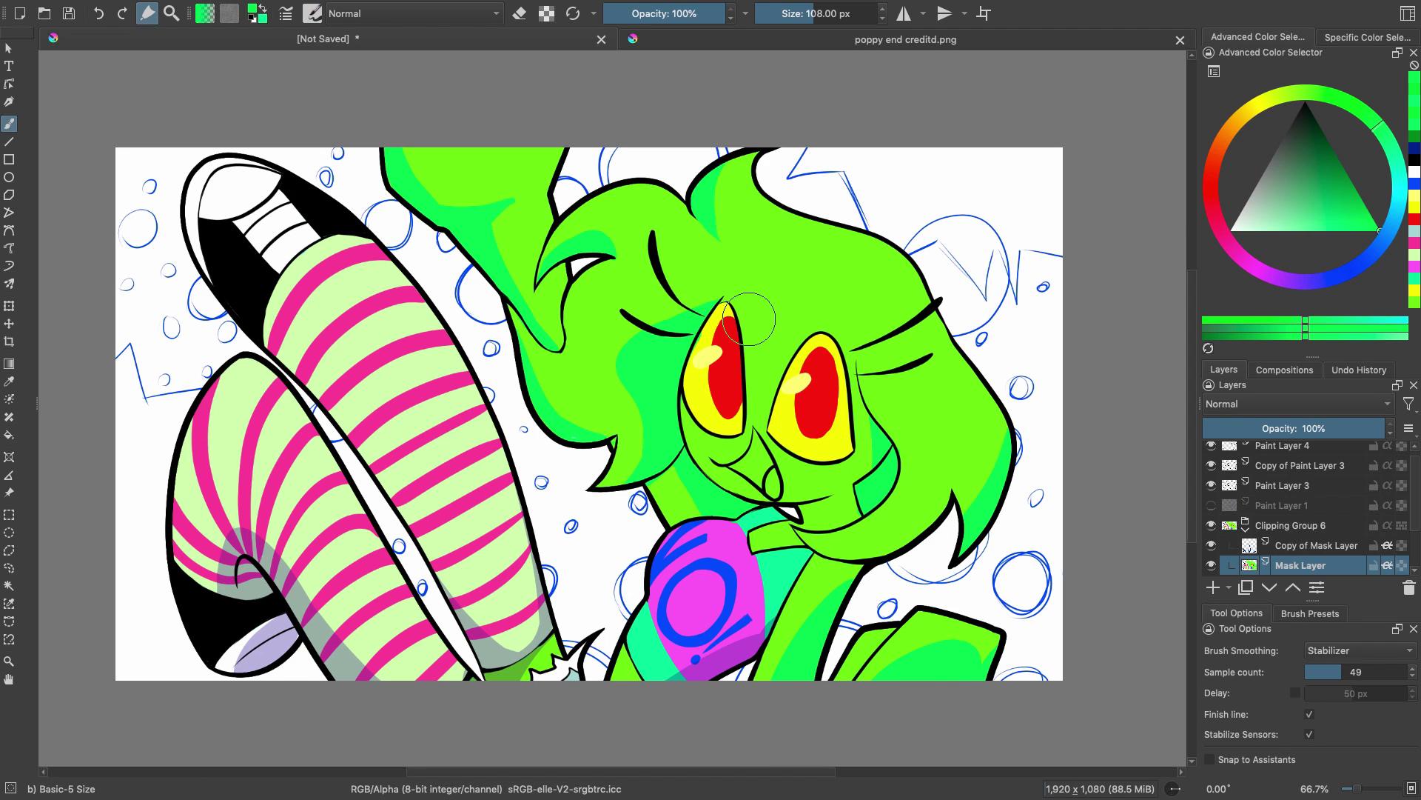
click(1374, 220)
key(f)
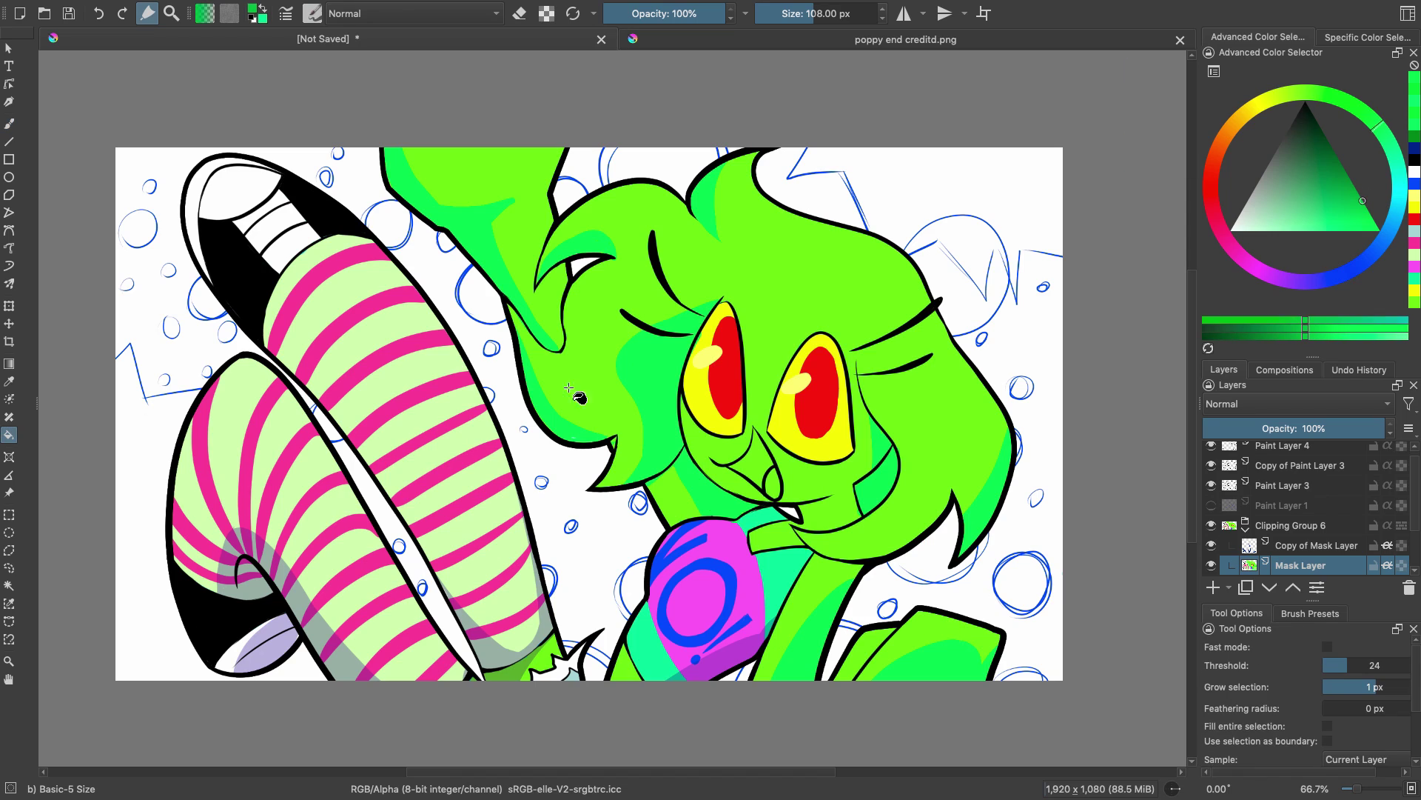
click(643, 381)
key(ctrl+z)
click(540, 396)
ctrl+click(888, 422)
key(ctrl+z)
- Refill the shadows on the copied mask layer with a dark teal green
click(1316, 545)
click(1333, 151)
click(320, 625)
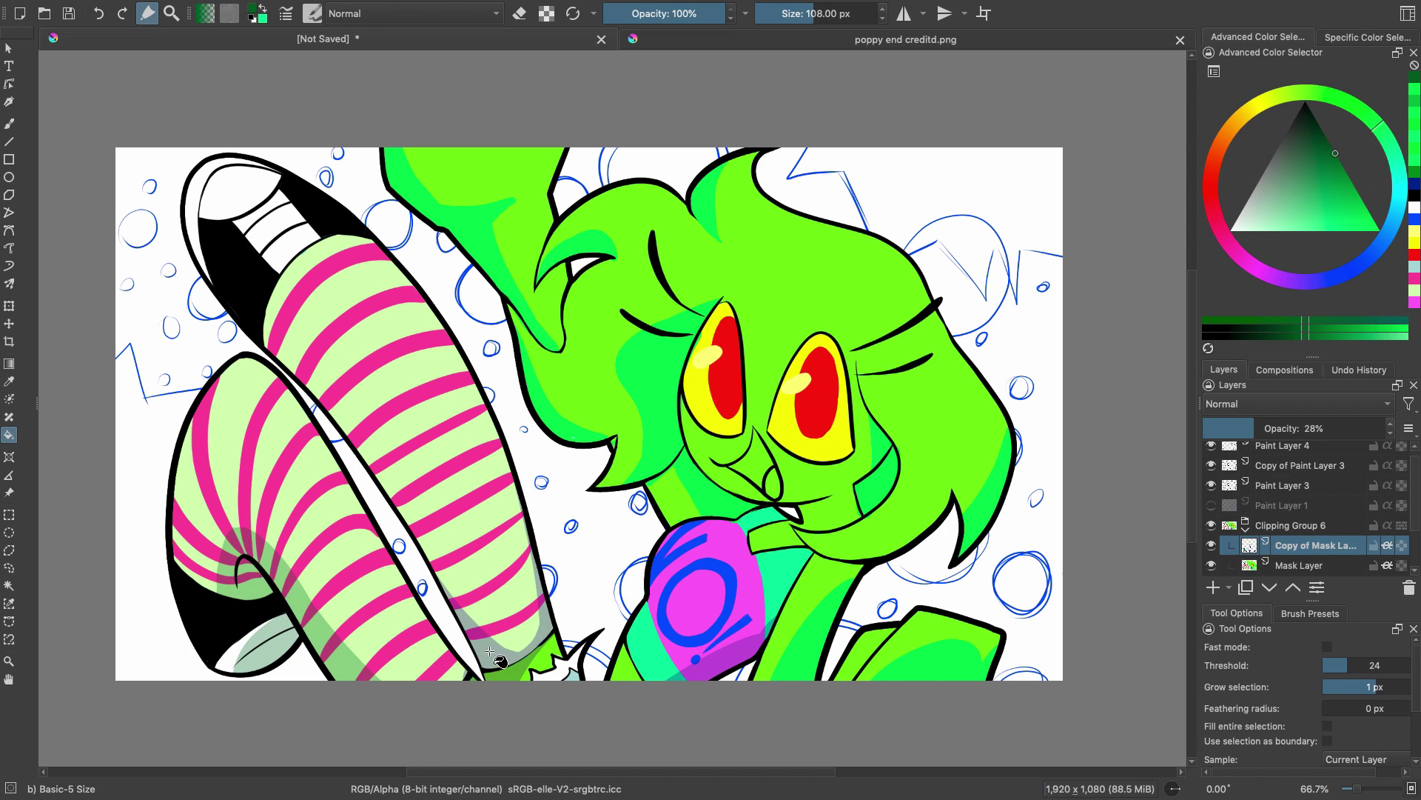
key(ctrl+z)
click(1394, 154)
click(319, 625)
click(1343, 166)
click(319, 625)
- Paint teal green shadows along the upper shoe's outer edge and on the spiky cuff
key(b)
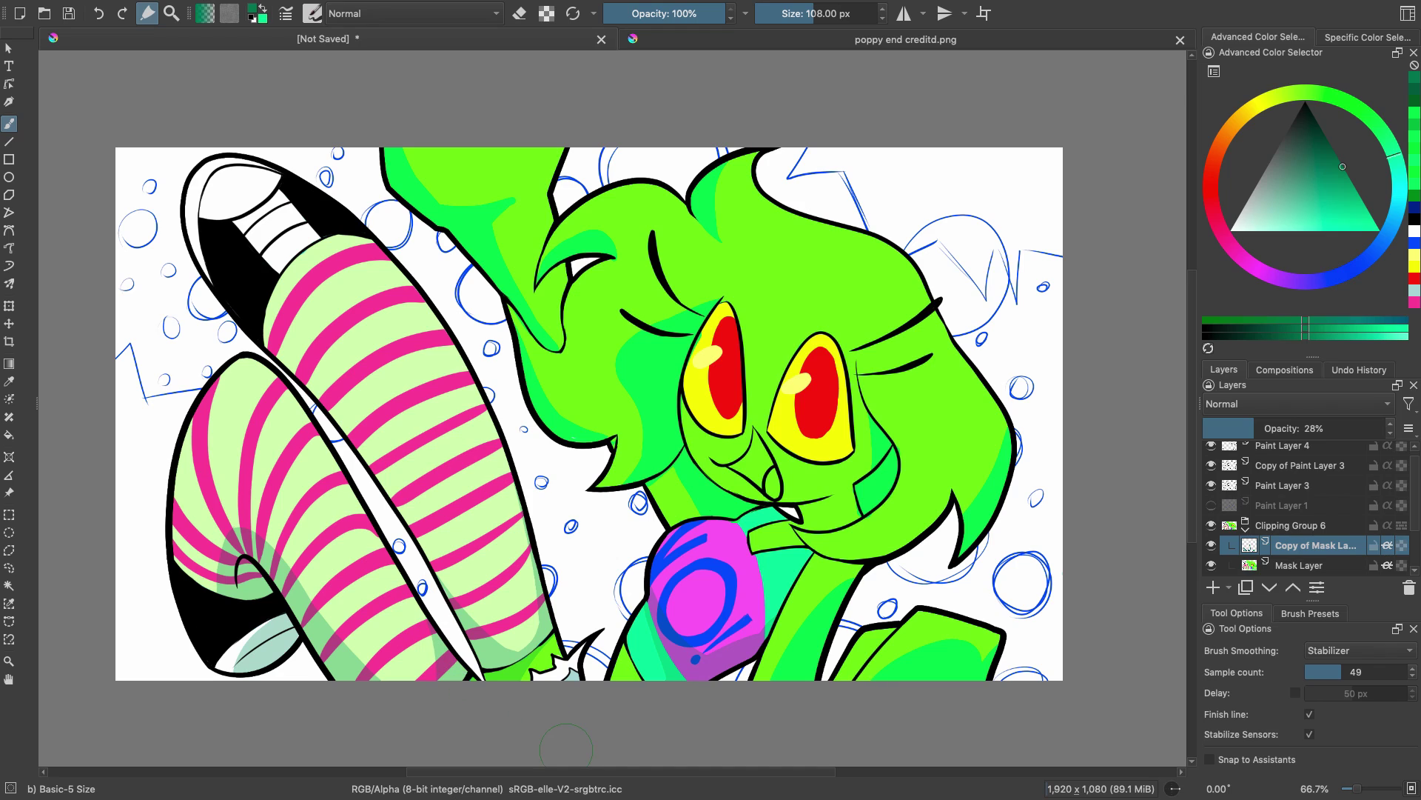
drag(209, 285, 179, 171)
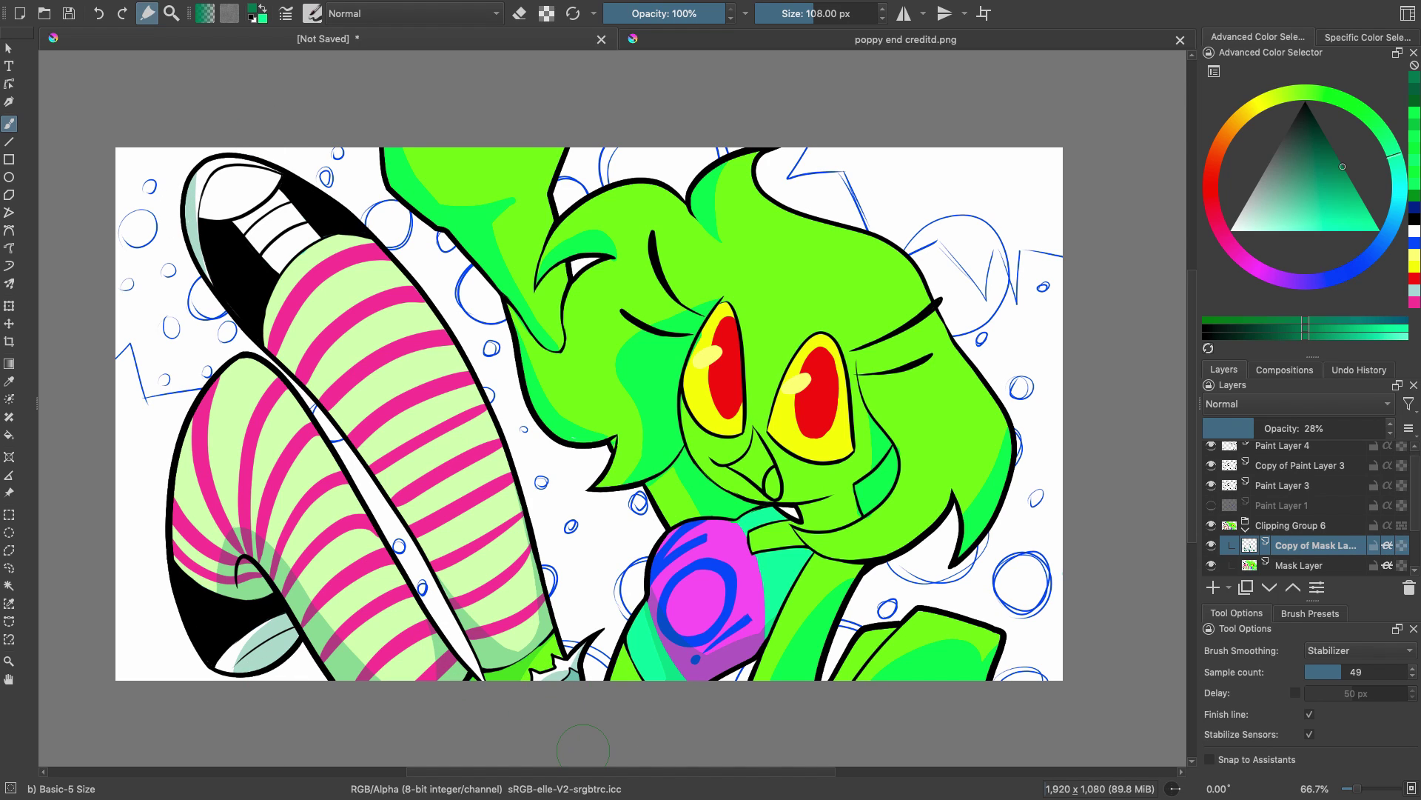
key(p)
click(358, 638)
key(b)
- Color the mouth's interior purple and the tongue pink on the mask layer
click(1301, 565)
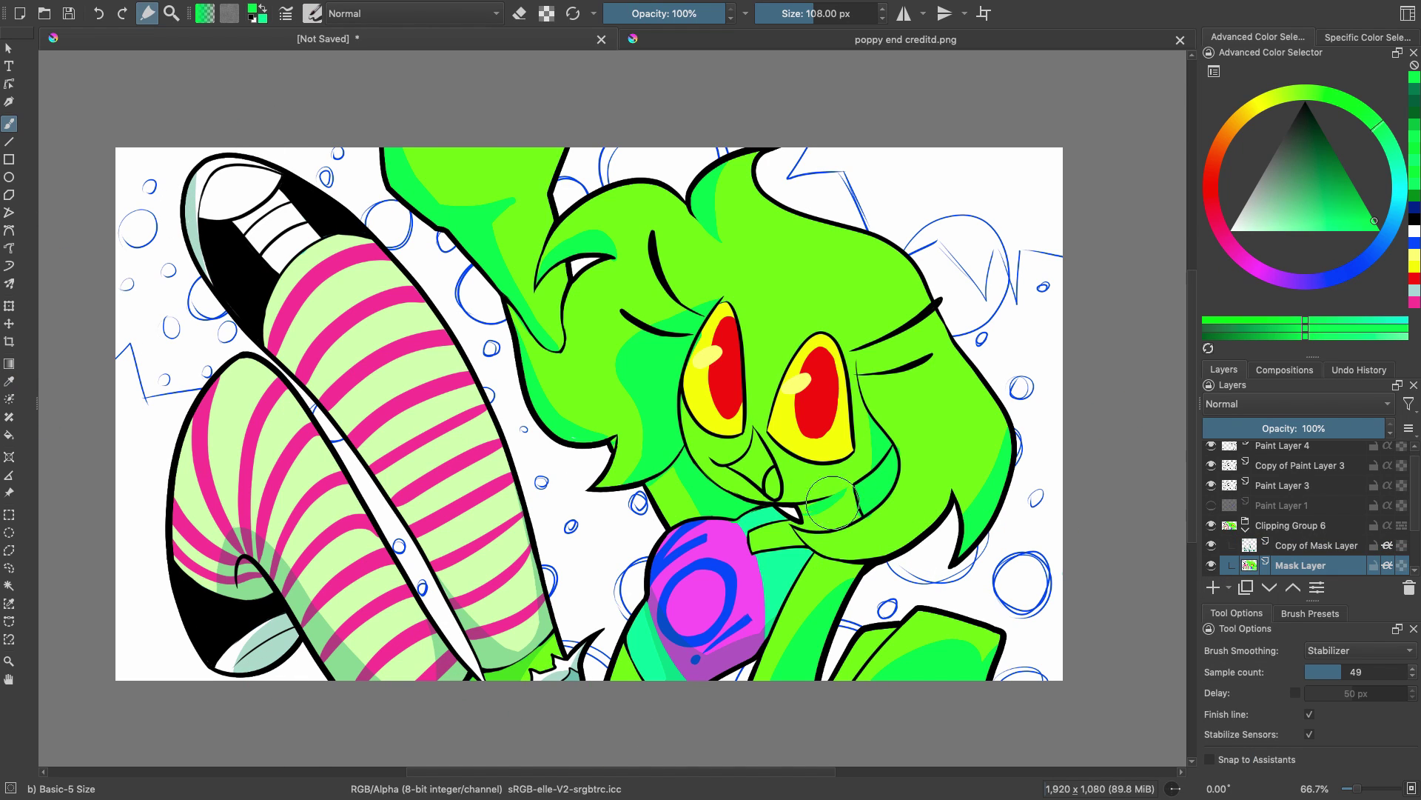
key(x)
mouse_move(768, 463)
mouse_down()
mouse_move(756, 435)
mouse_move(773, 493)
mouse_up()
click(1227, 238)
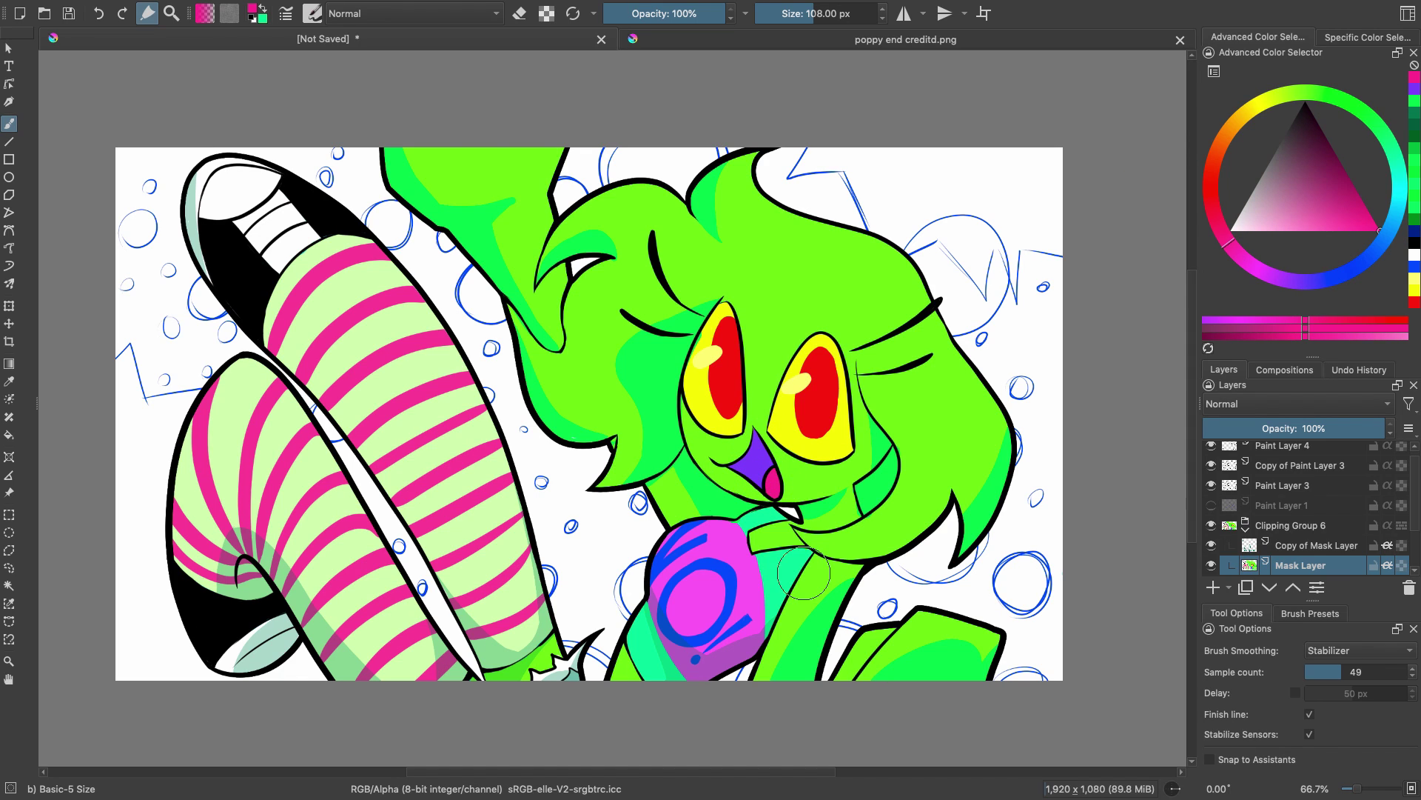
- Sample the head's lime green and shift its hue to a yellow-green
click(9, 381)
click(585, 385)
click(9, 123)
click(1279, 95)
drag(889, 259, 833, 220)
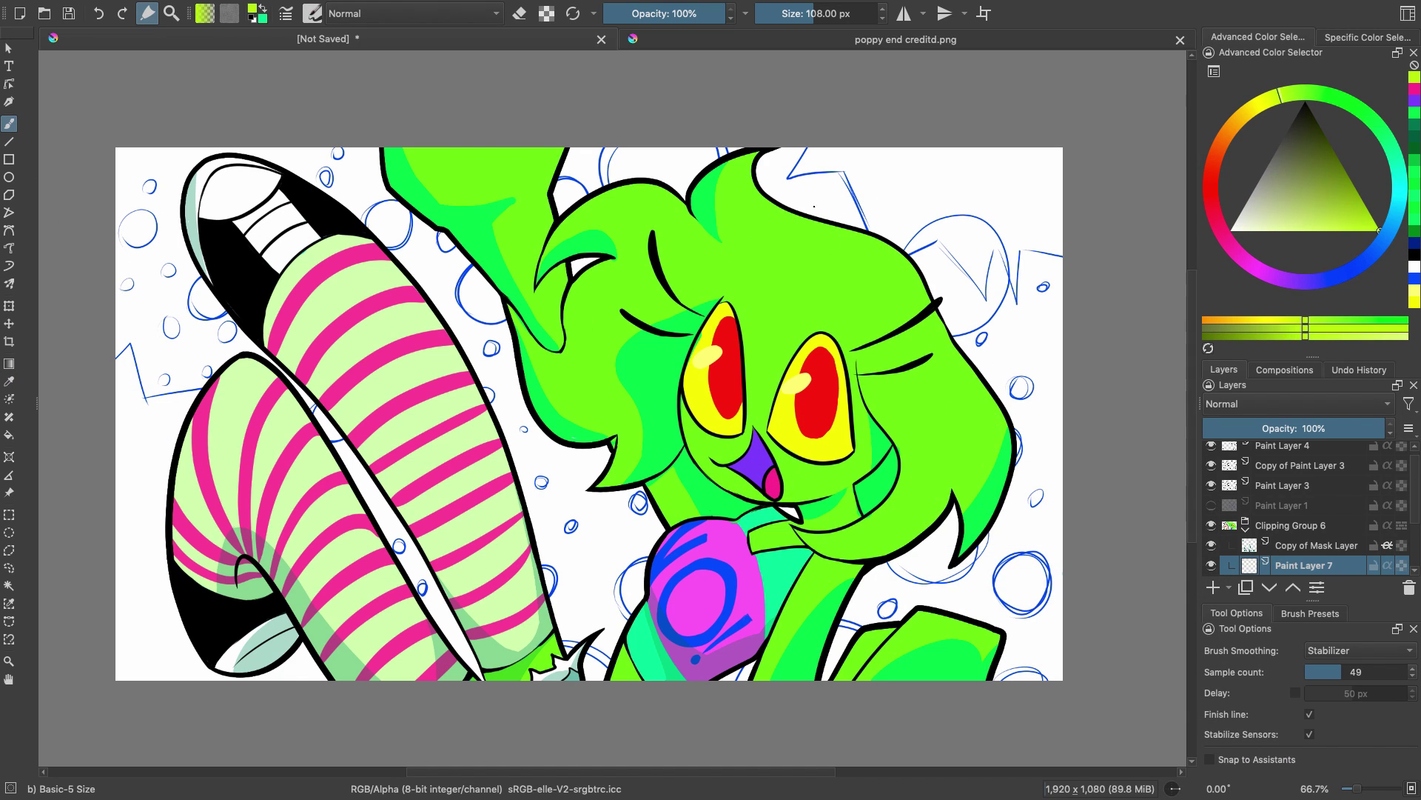
right_click(1208, 529)
mouse_move(1251, 465)
click(1195, 525)
key(super+z)
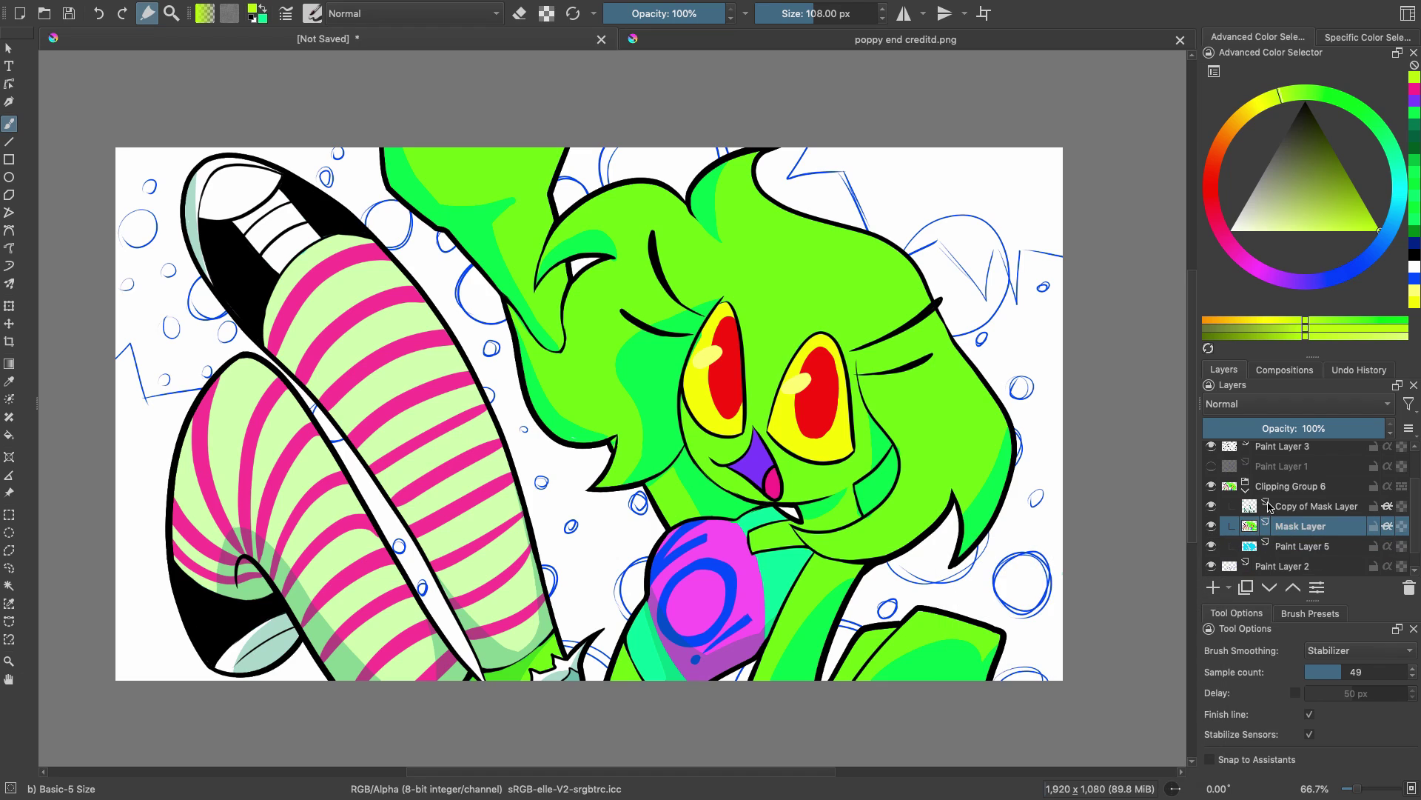
- Create a highlight layer from a copy of the mask layer and paint yellow-green highlights on the hair and forehead
right_click(1268, 501)
click(1288, 240)
click(10, 306)
key(b)
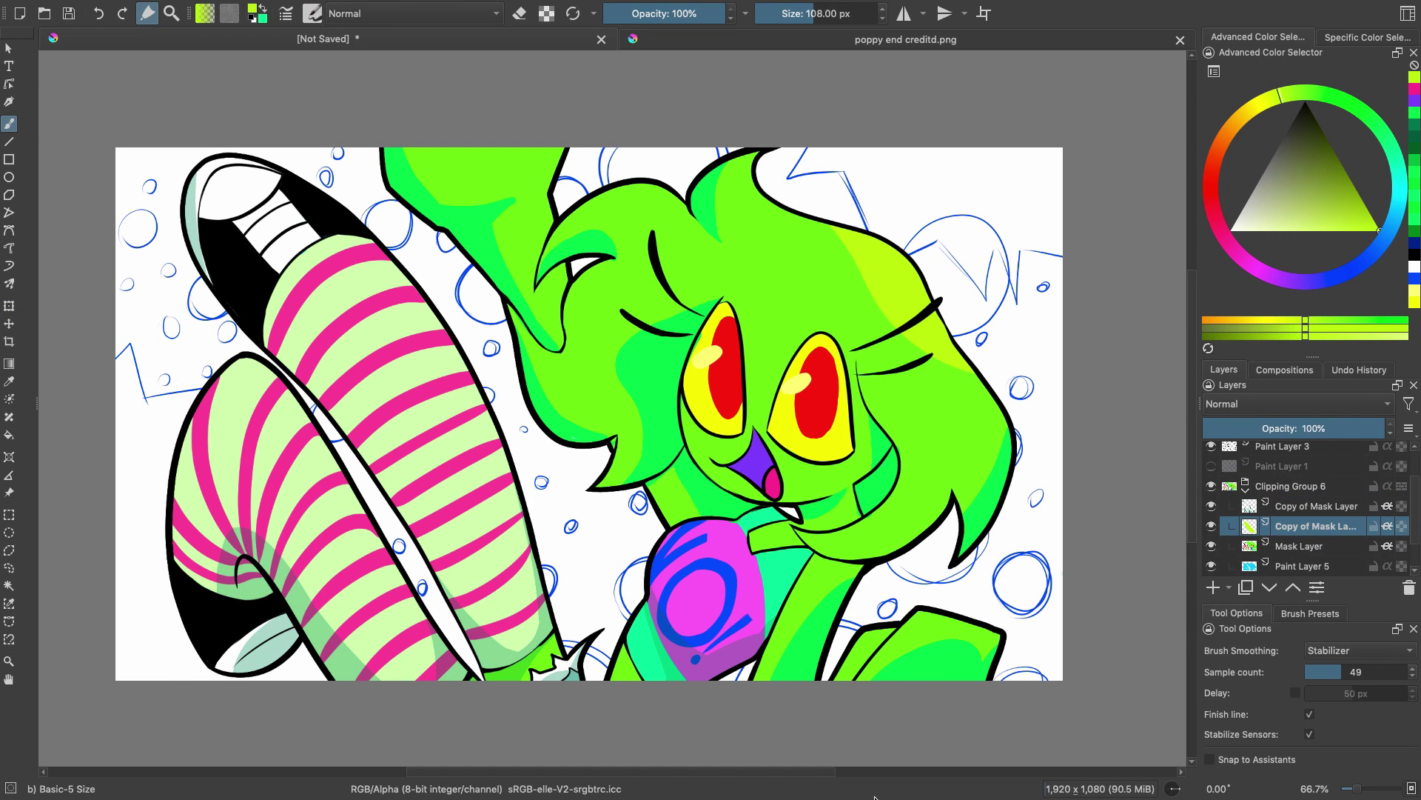
mouse_move(873, 264)
mouse_down()
mouse_move(725, 251)
mouse_move(907, 251)
mouse_move(861, 286)
mouse_move(858, 274)
mouse_move(886, 275)
mouse_move(796, 281)
mouse_up()
mouse_move(730, 189)
mouse_down()
mouse_move(644, 222)
mouse_move(661, 254)
mouse_up()
key(ctrl+z)
key(ctrl+z)
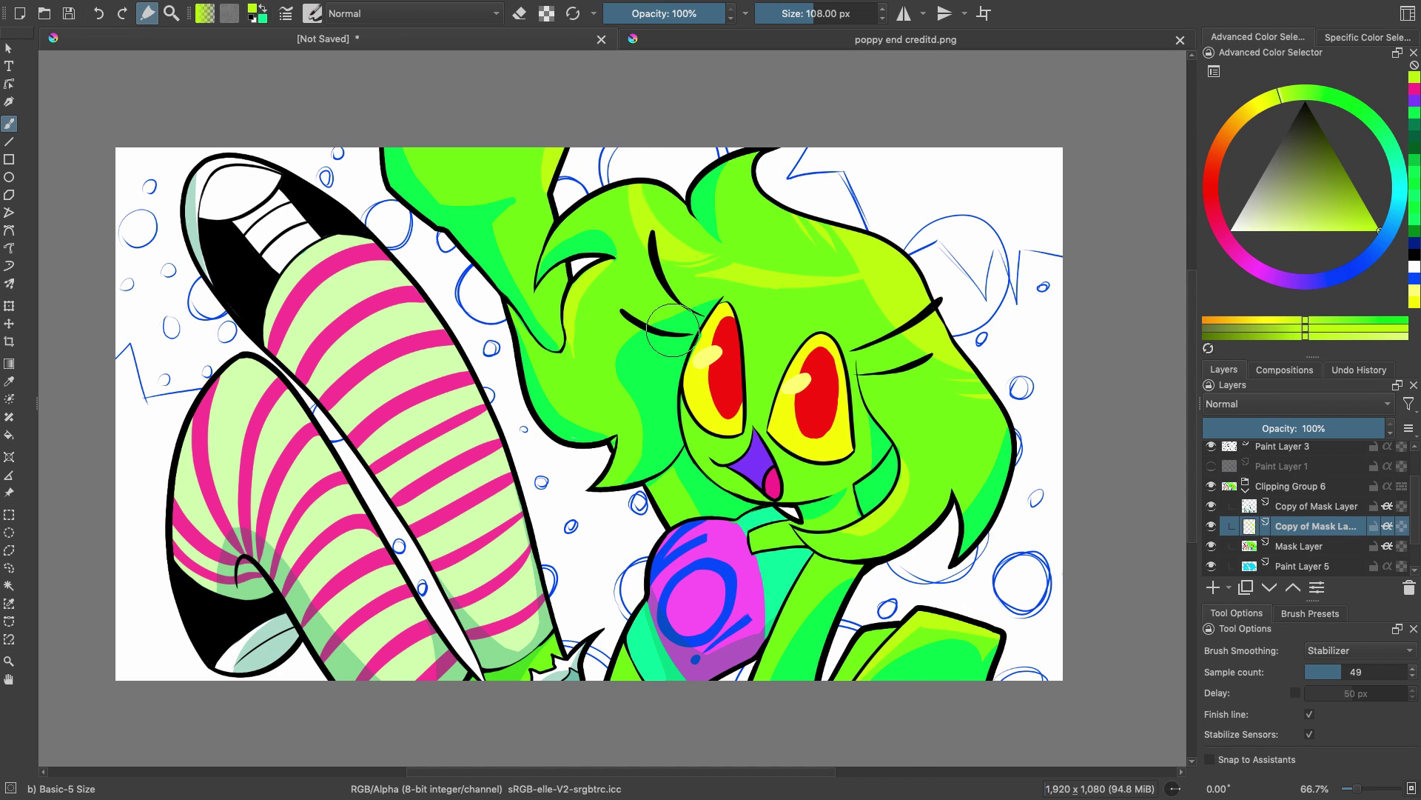
- Toggle the mask layer and the highlight layer to examine what each contributes to the drawing
click(1301, 546)
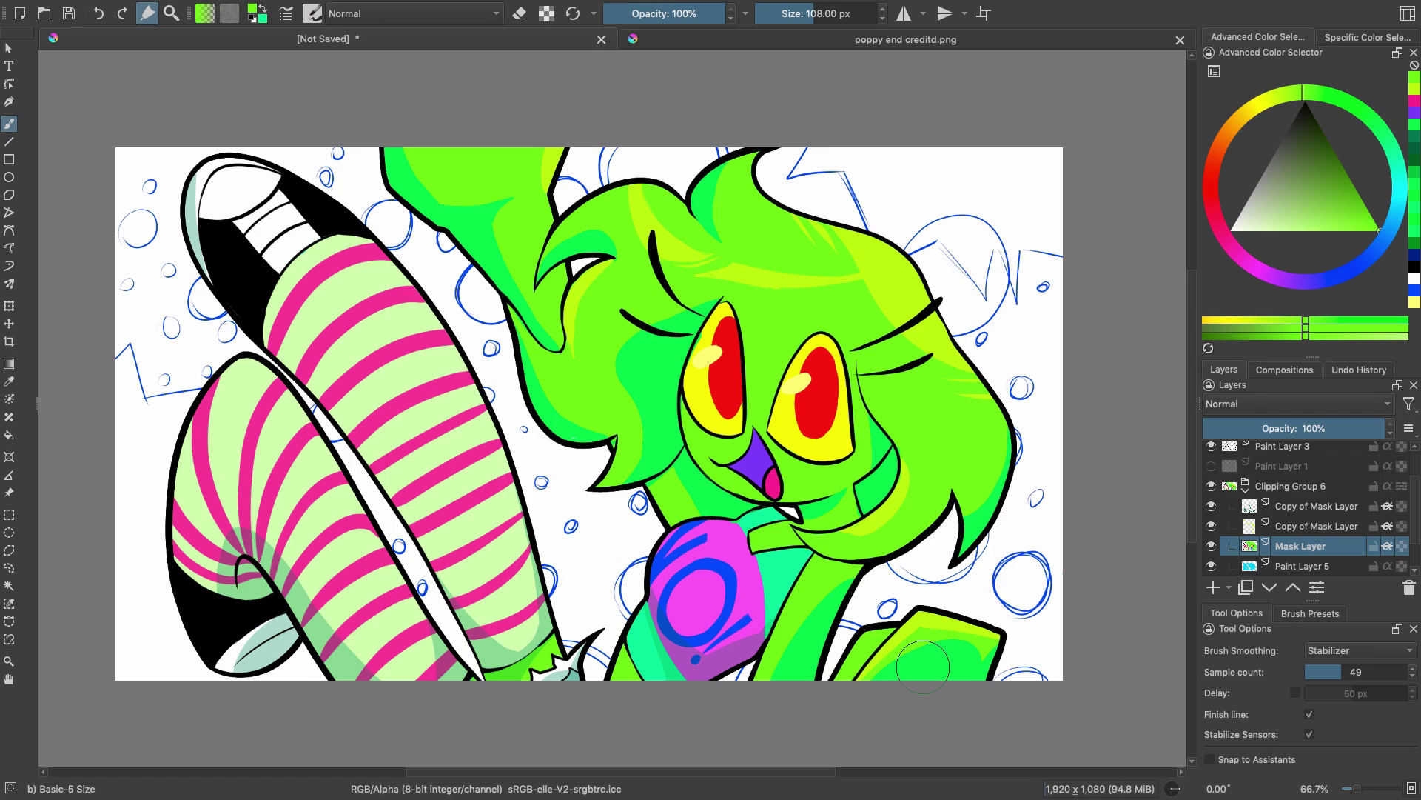
click(1220, 525)
ctrl+click(705, 403)
click(1212, 546)
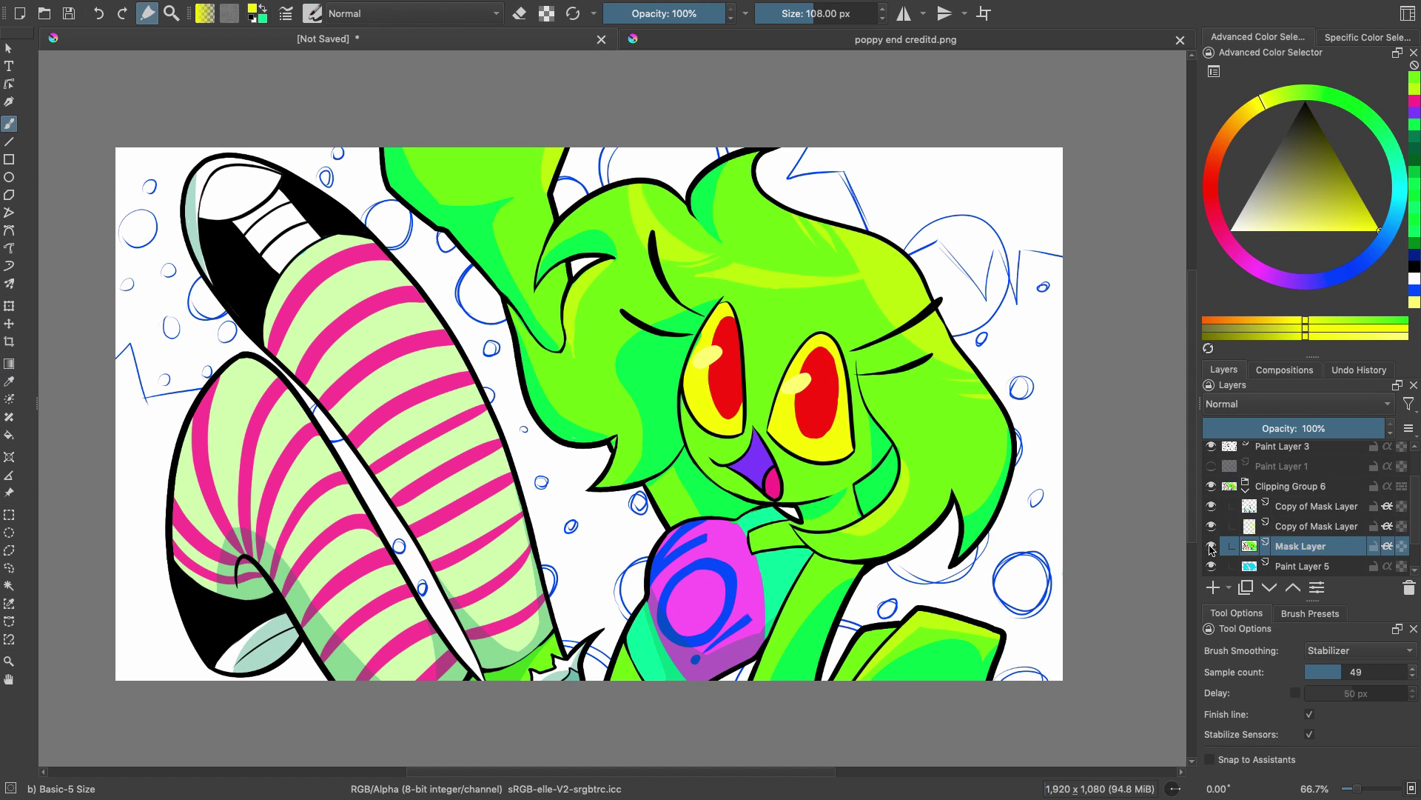
click(1212, 545)
click(1212, 526)
click(1212, 526)
click(1299, 546)
- Raise the shadow layer's opacity to 100%, sample its dark green and shade the collar
click(1317, 507)
drag(1267, 428, 1388, 428)
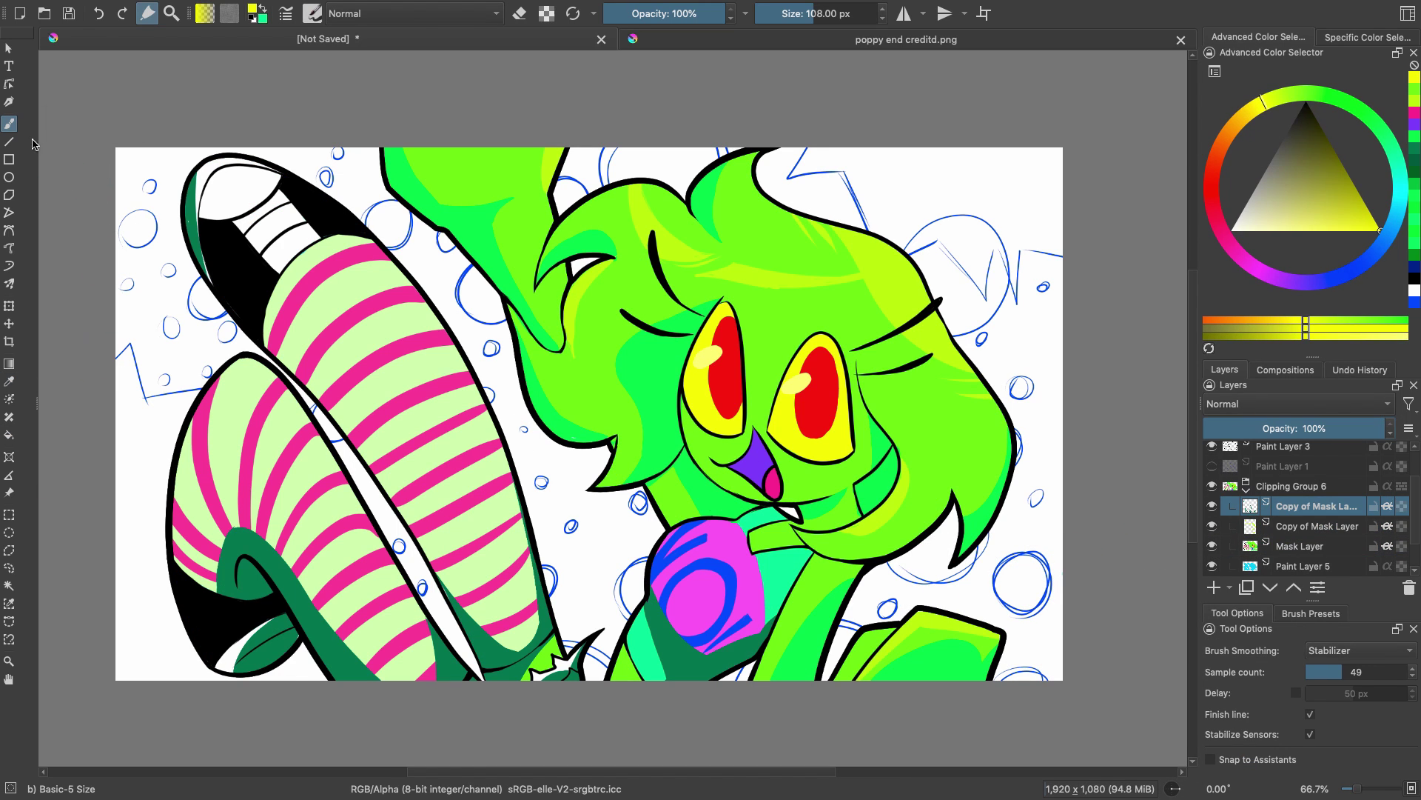
ctrl+click(670, 649)
drag(627, 629, 659, 655)
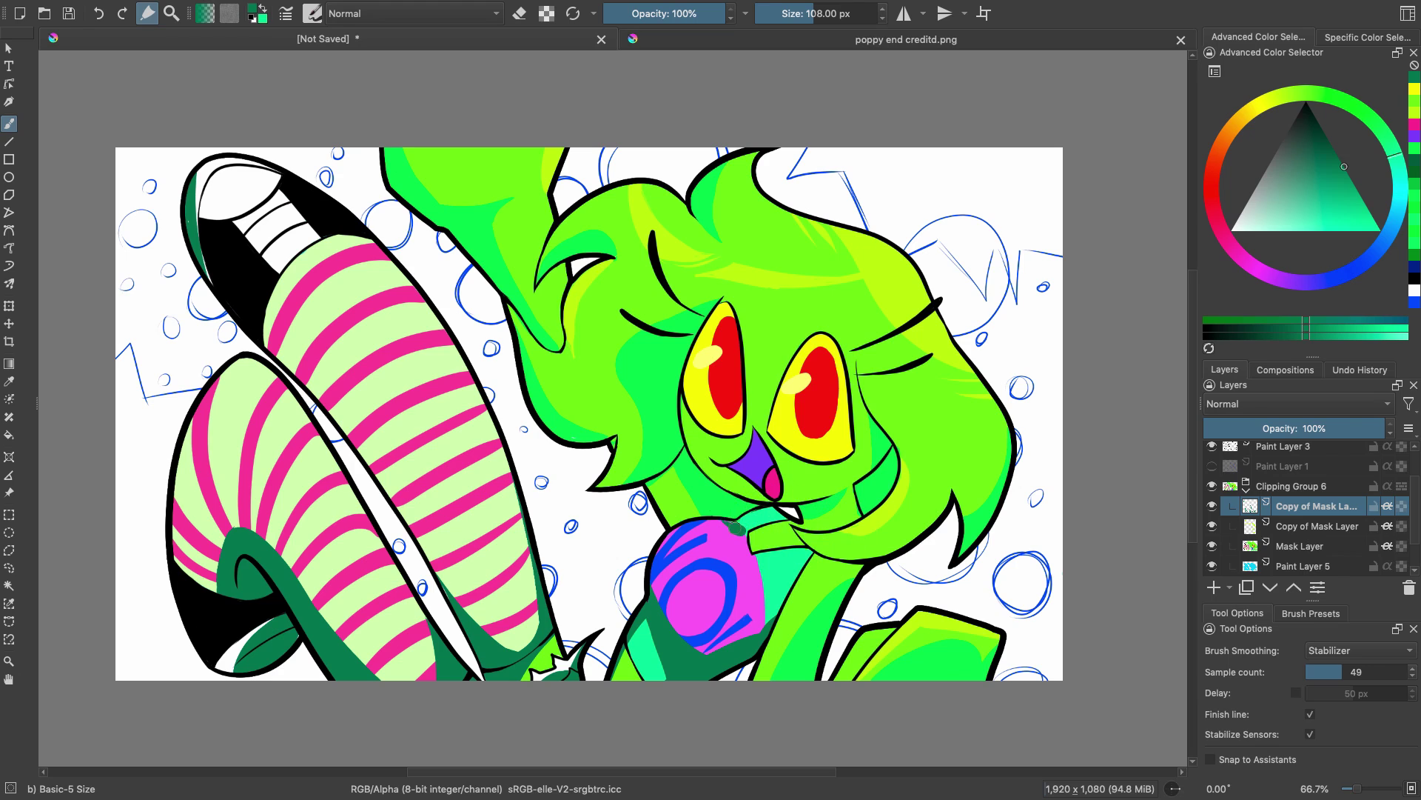
key(Page_Down)
key(Page_Down)
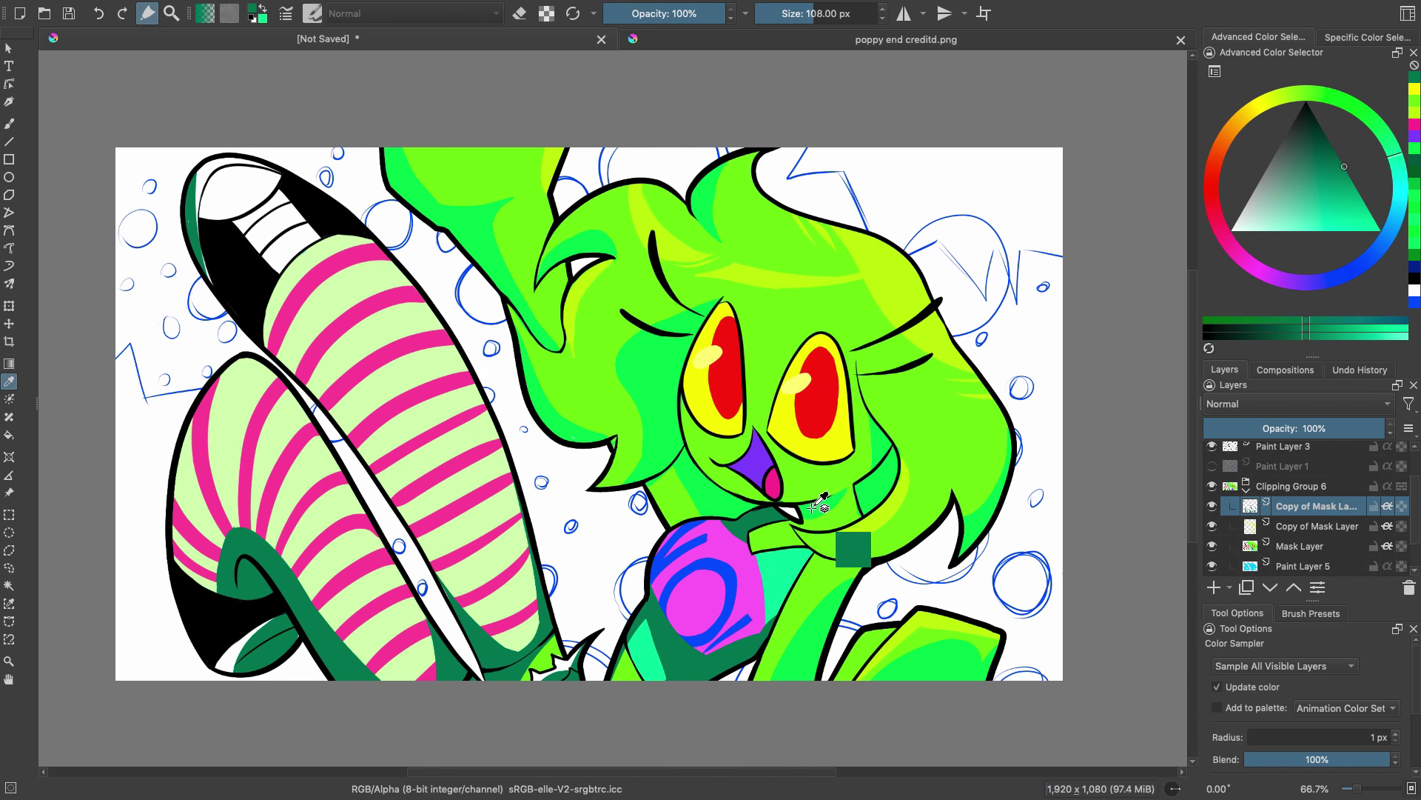
- Shade the mouth's upper part with a very dark green and lower the shadow layer's opacity to 22%
click(1245, 570)
click(1254, 548)
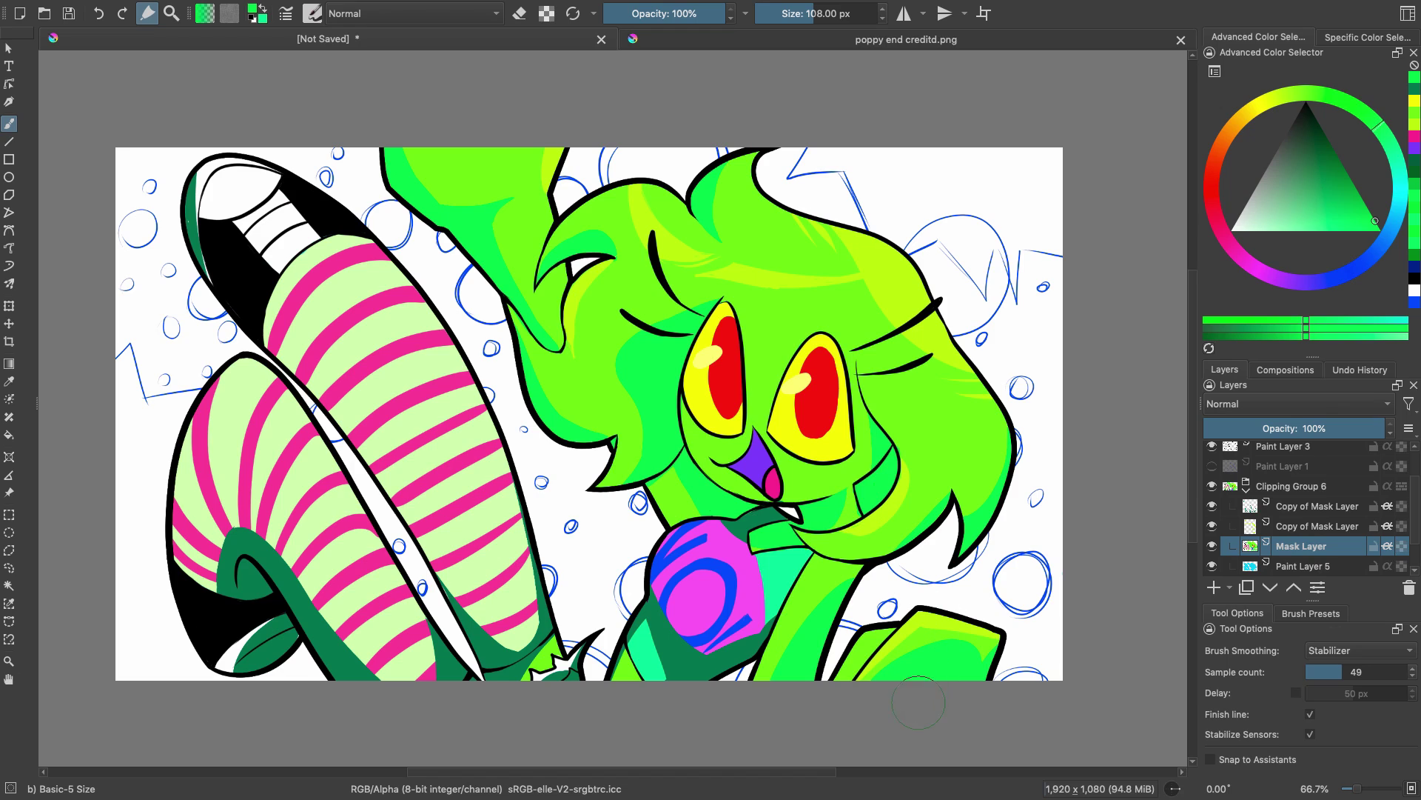
key(Page_Up)
key(Page_Up)
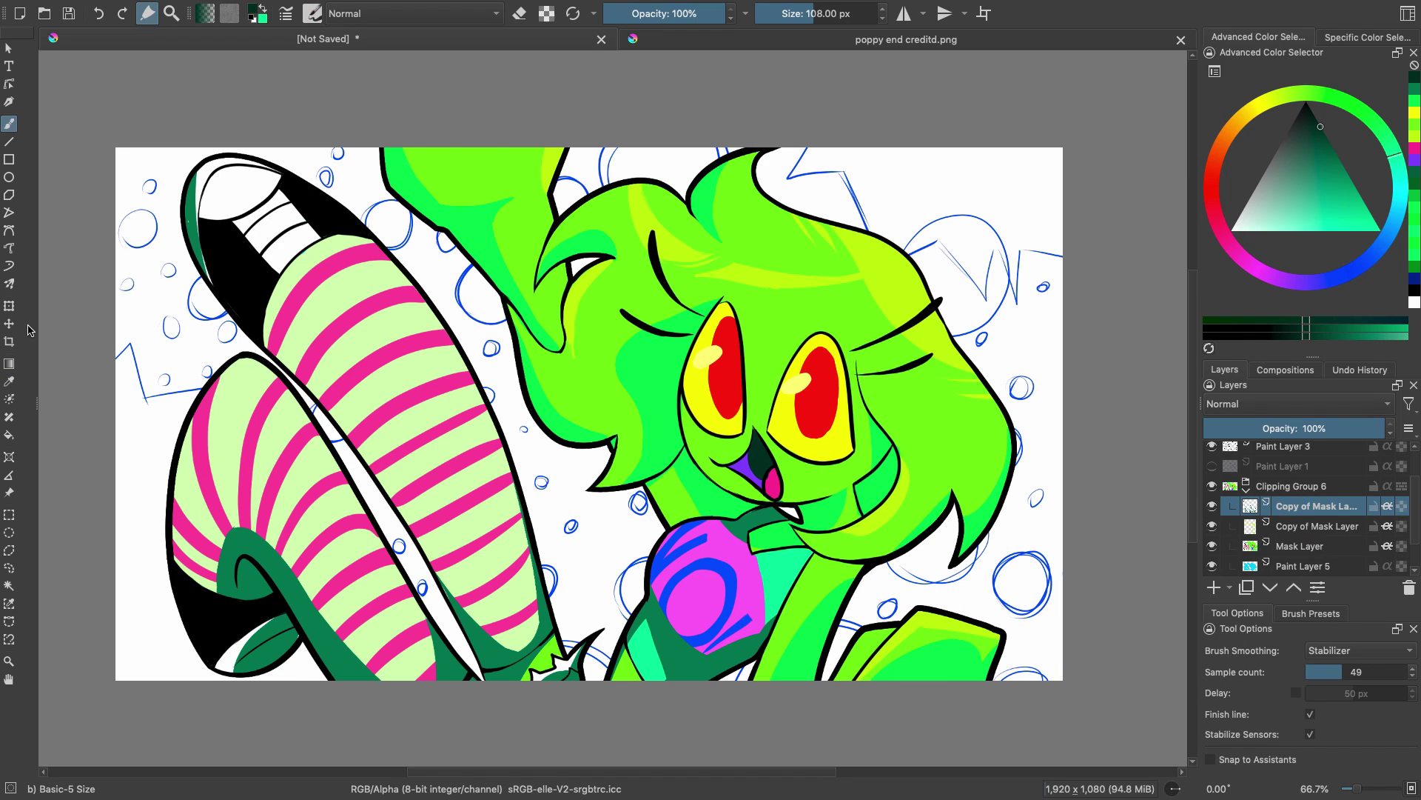
ctrl+click(254, 545)
click(1251, 425)
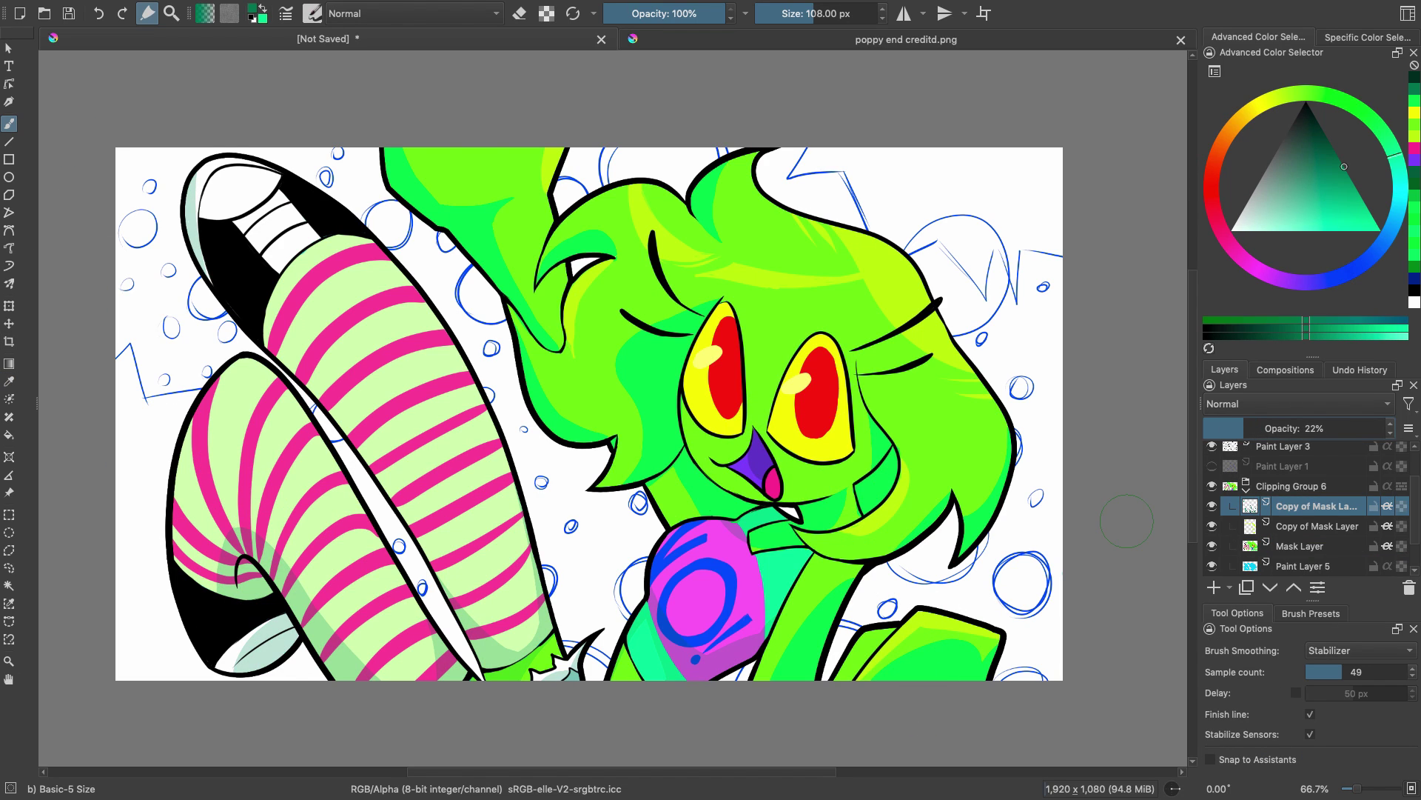
- Pick white and paint highlights along the straight leg's outer edge and the bent leg's upper edge on the highlight layer
click(1251, 265)
click(1232, 231)
click(1212, 525)
mouse_move(403, 281)
mouse_down()
mouse_move(498, 357)
mouse_move(552, 566)
mouse_up()
click(1212, 525)
drag(221, 370, 296, 381)
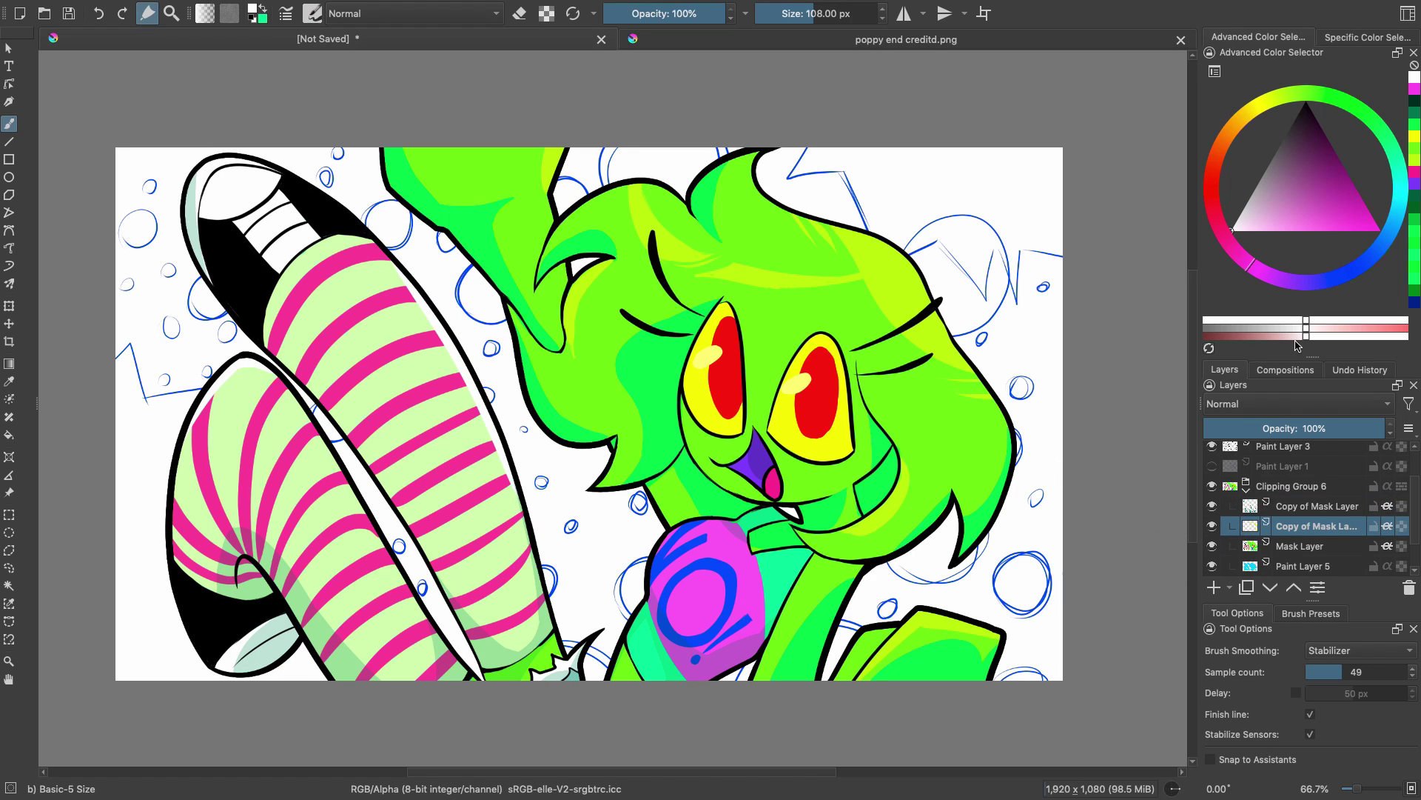
- Duplicate the shadow layer, clear the copy and mix a pale pink
click(1317, 506)
key(ctrl+j)
key(ctrl+t)
key(Delete)
key(b)
click(1251, 265)
click(1270, 231)
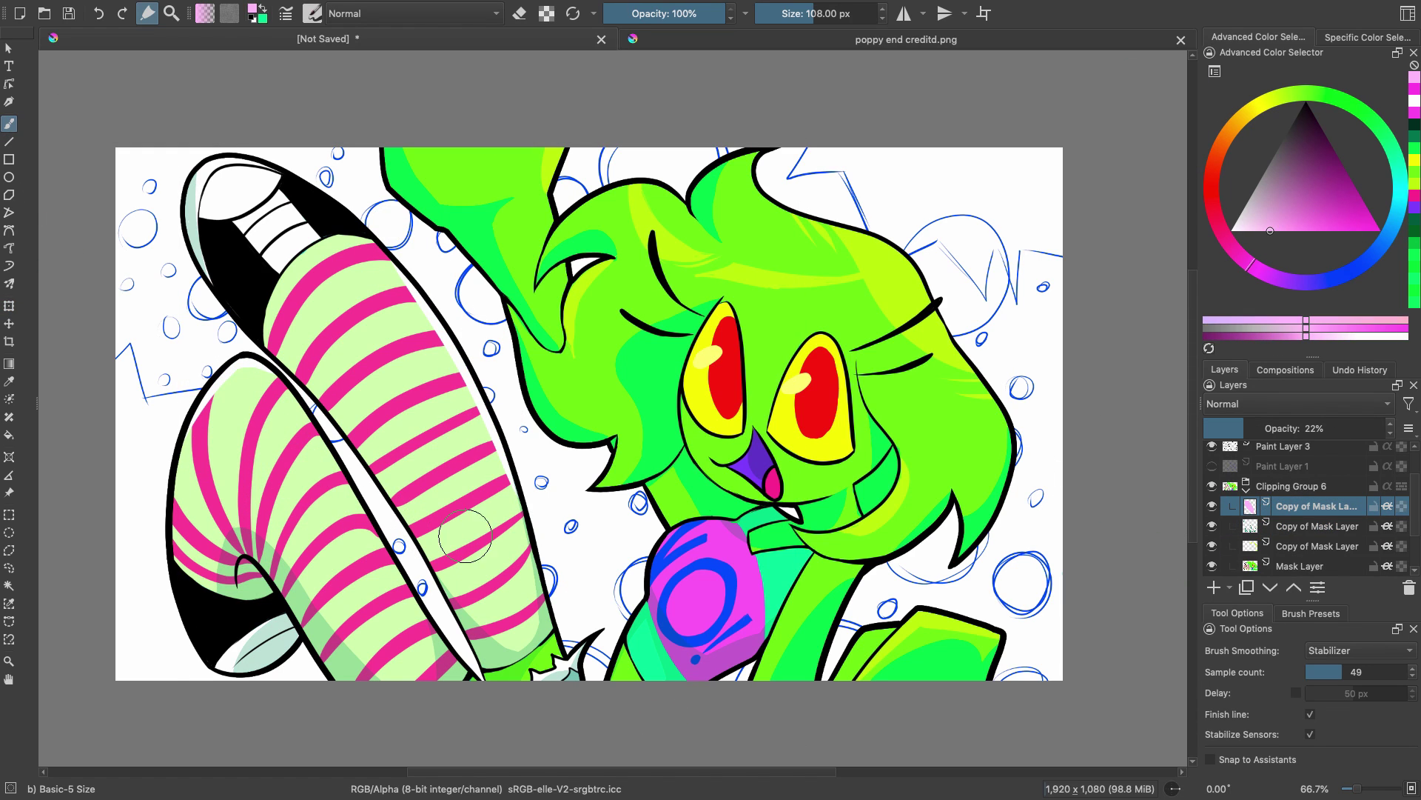
- Shift to pale yellow, set the layer's opacity to 35% and paint soft highlights on both legs and the shirt's magenta patch
click(1252, 109)
drag(370, 370, 426, 415)
click(1268, 428)
drag(356, 346, 448, 495)
drag(253, 418, 354, 539)
click(208, 460)
drag(675, 574, 693, 577)
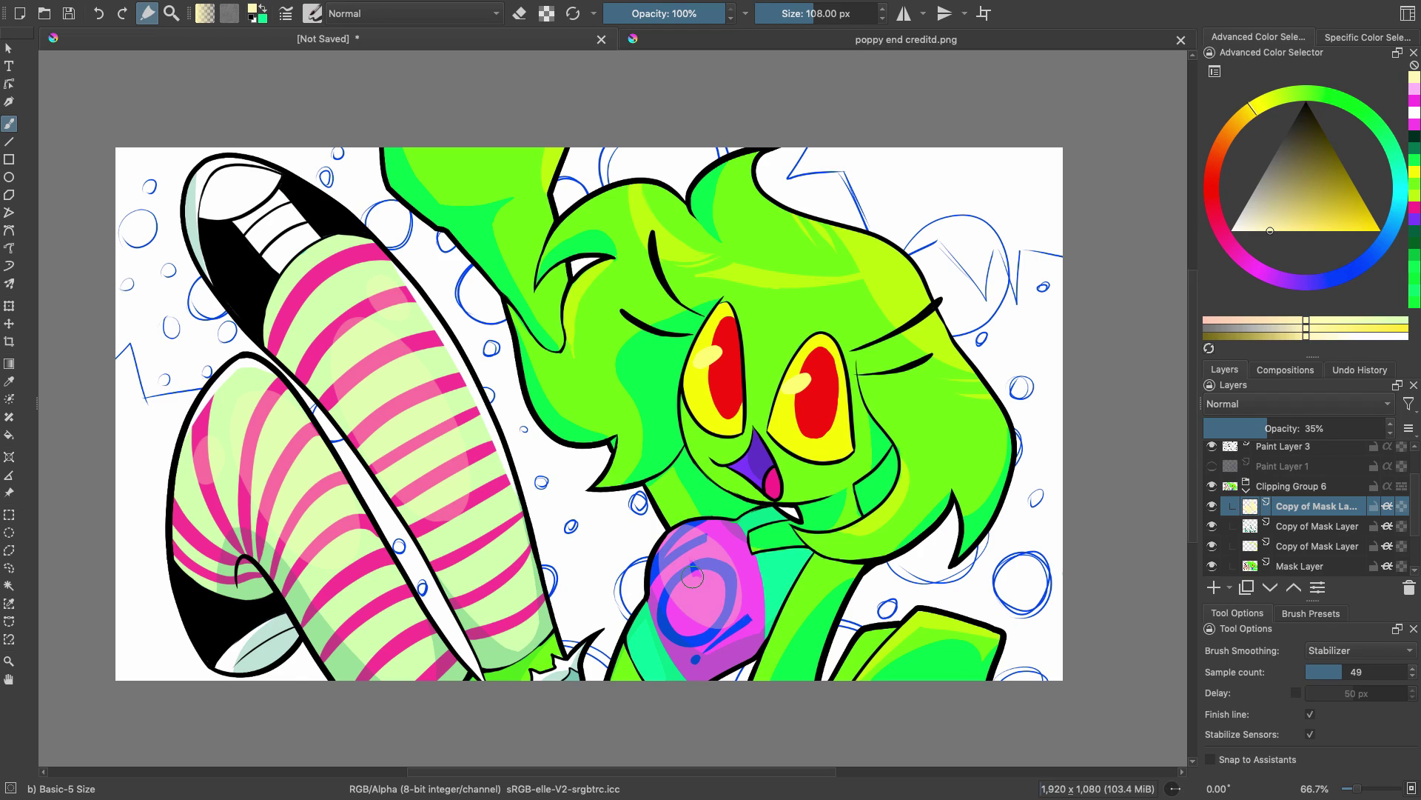
- Paint round reflections in the tongue's pink and small lighter pink hearts inside both irises on the mask layer
click(1251, 265)
key(p)
click(817, 403)
click(1302, 565)
click(773, 482)
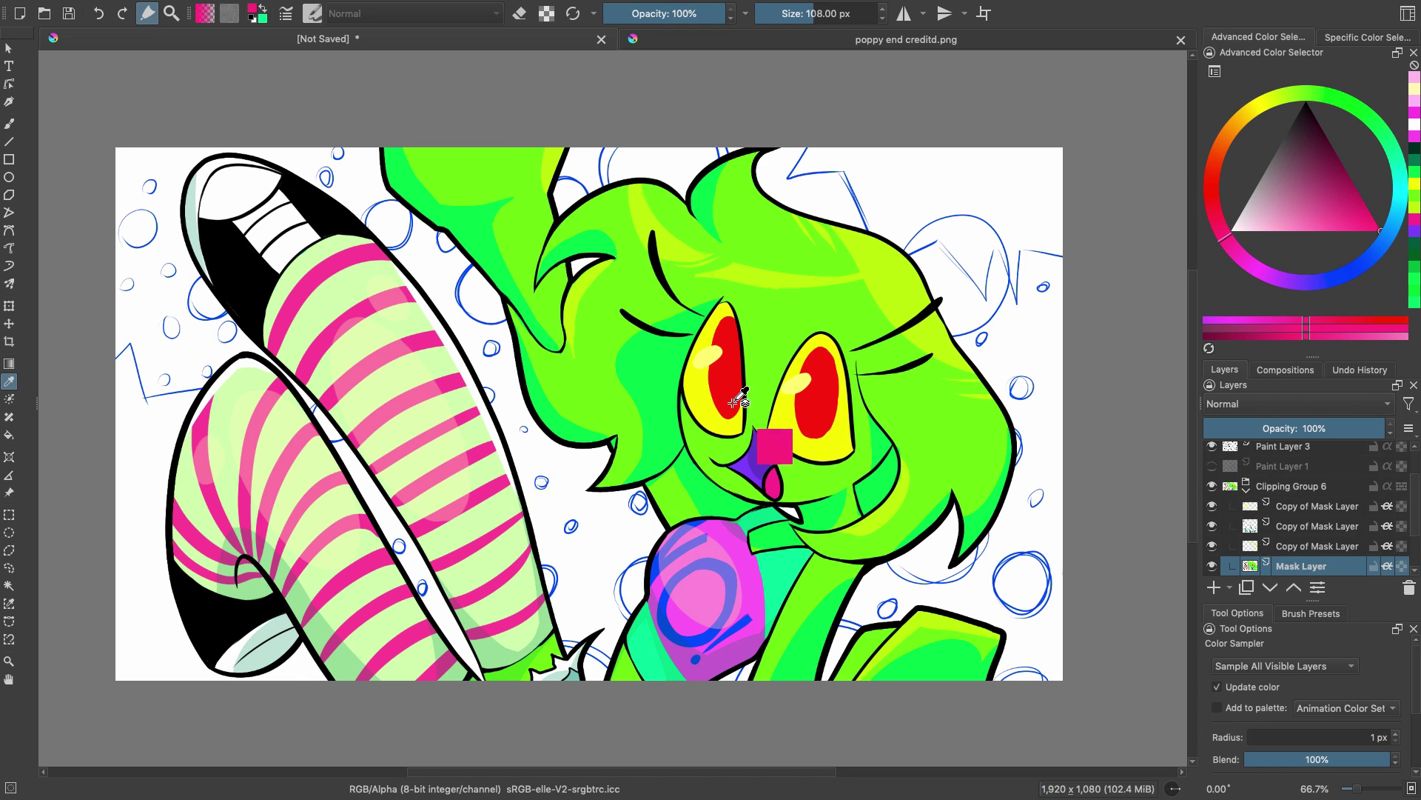
key(b)
click(729, 396)
click(813, 421)
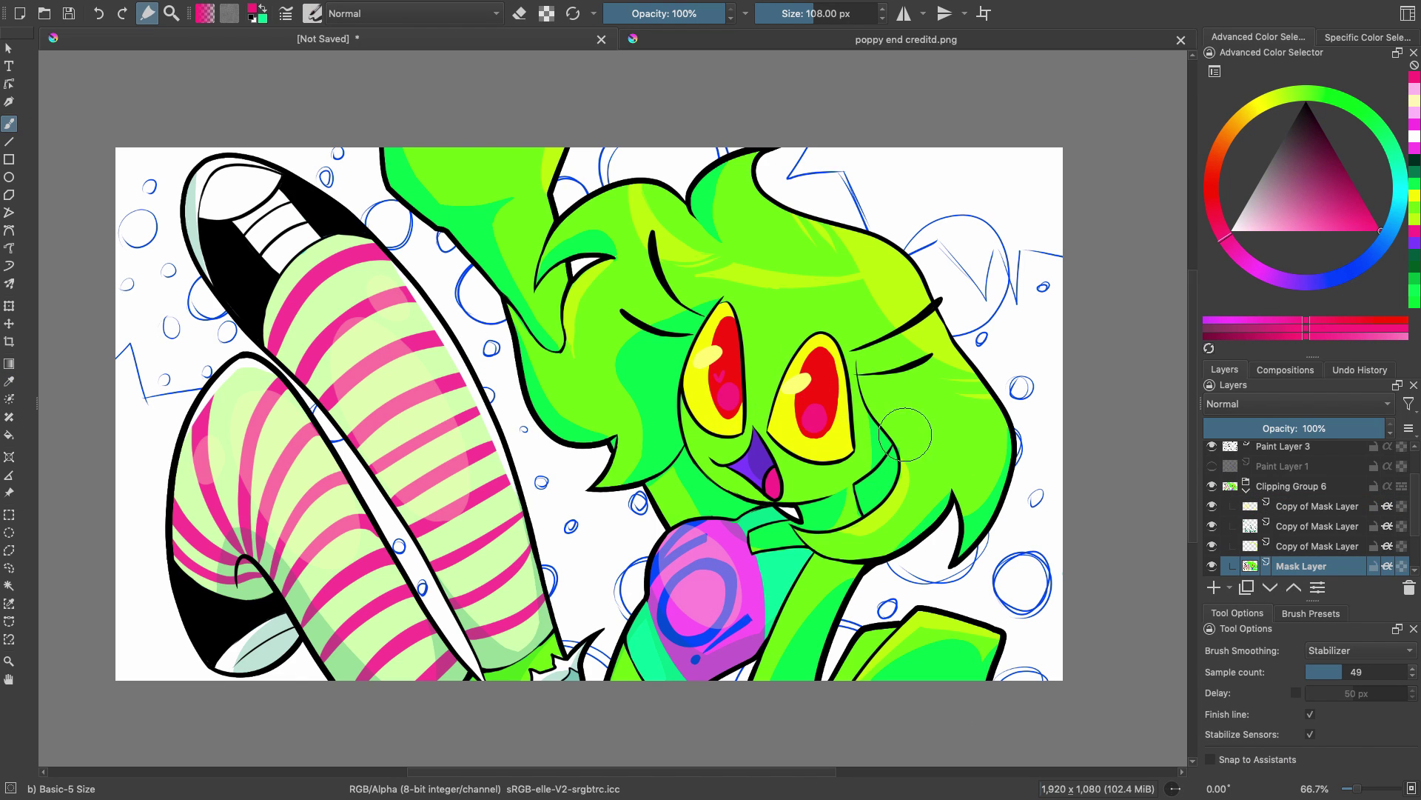
click(1337, 231)
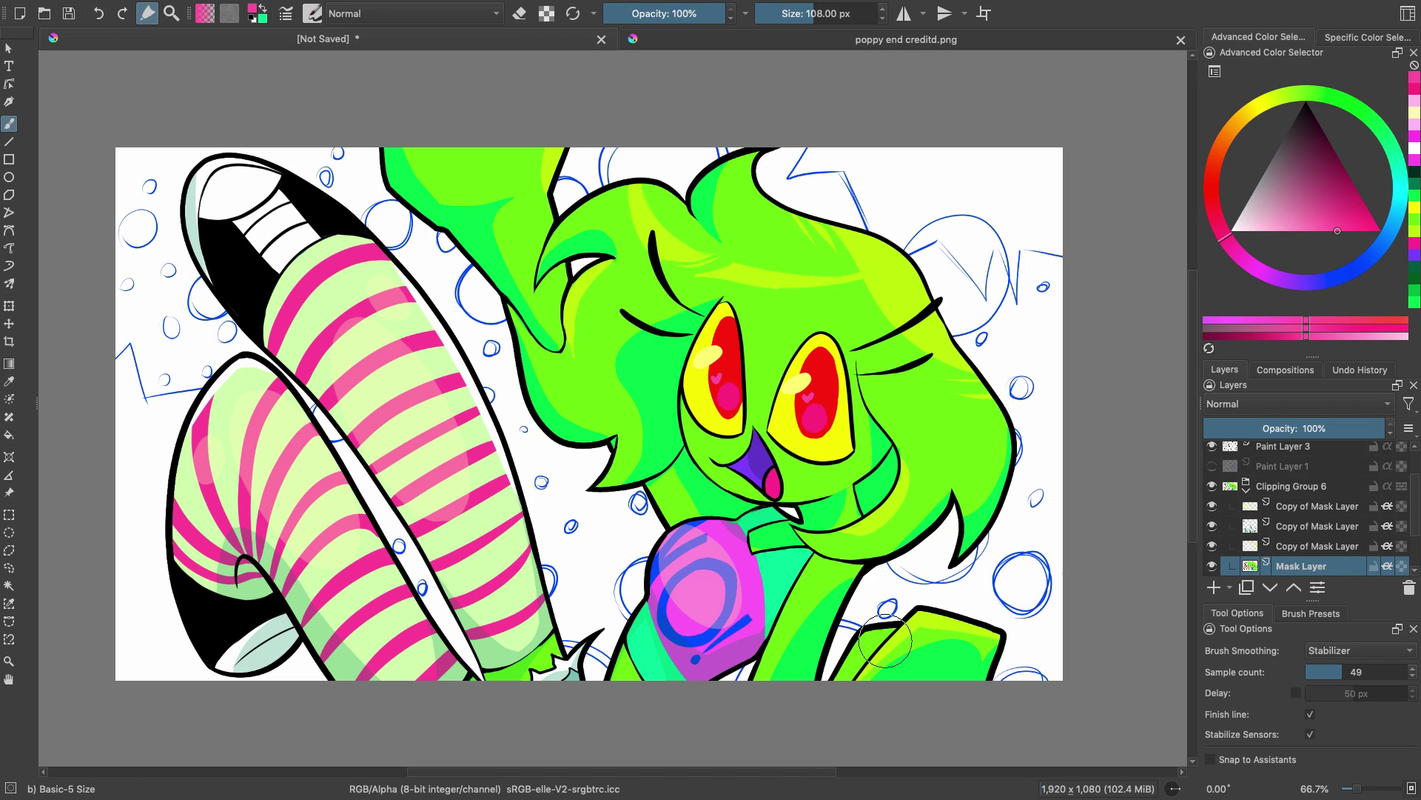
- Add a paint layer beneath the clipping group and paint a pink zigzag from the canvas's left edge across the legs to the bottom
key(Page_Down)
key(Page_Down)
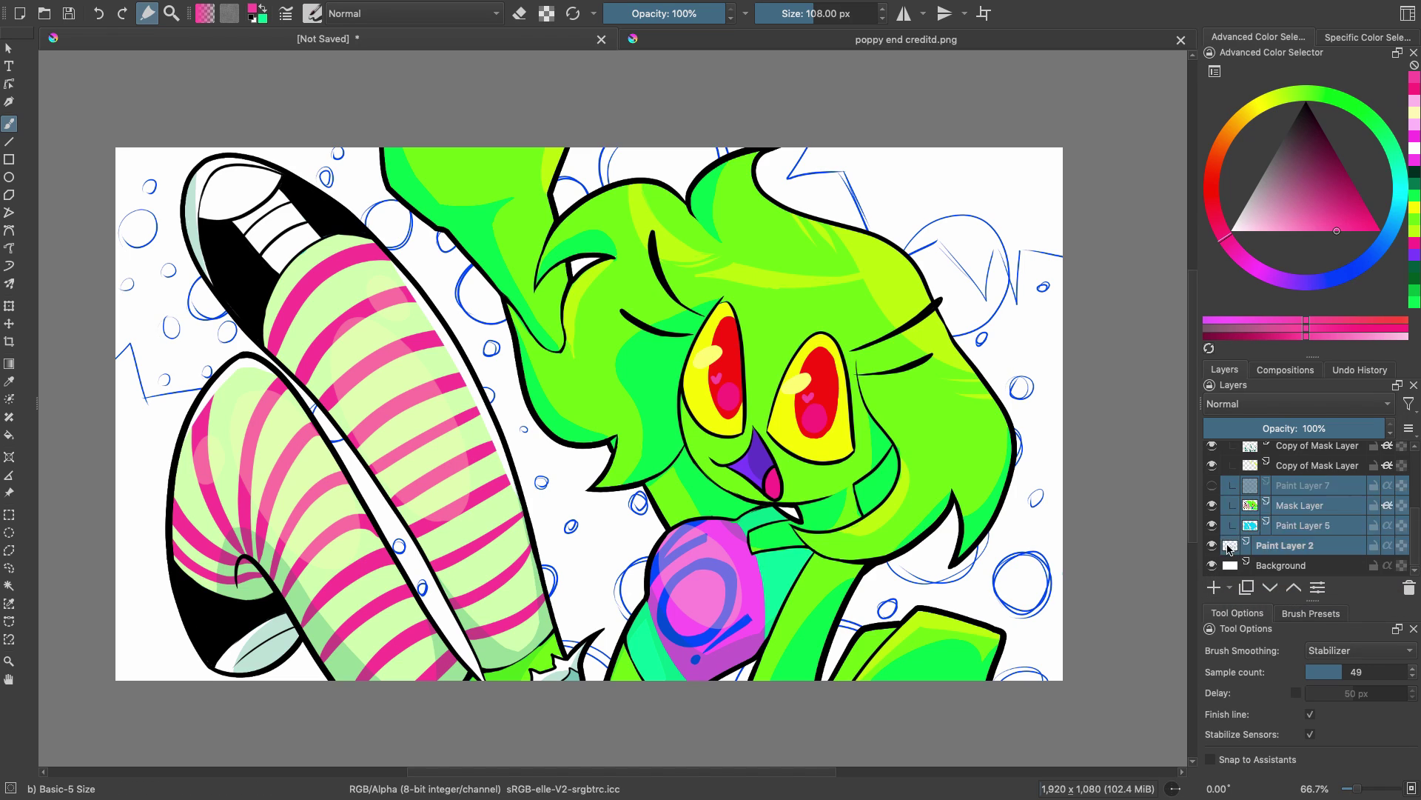
drag(219, 407, 367, 518)
key(ctrl+z)
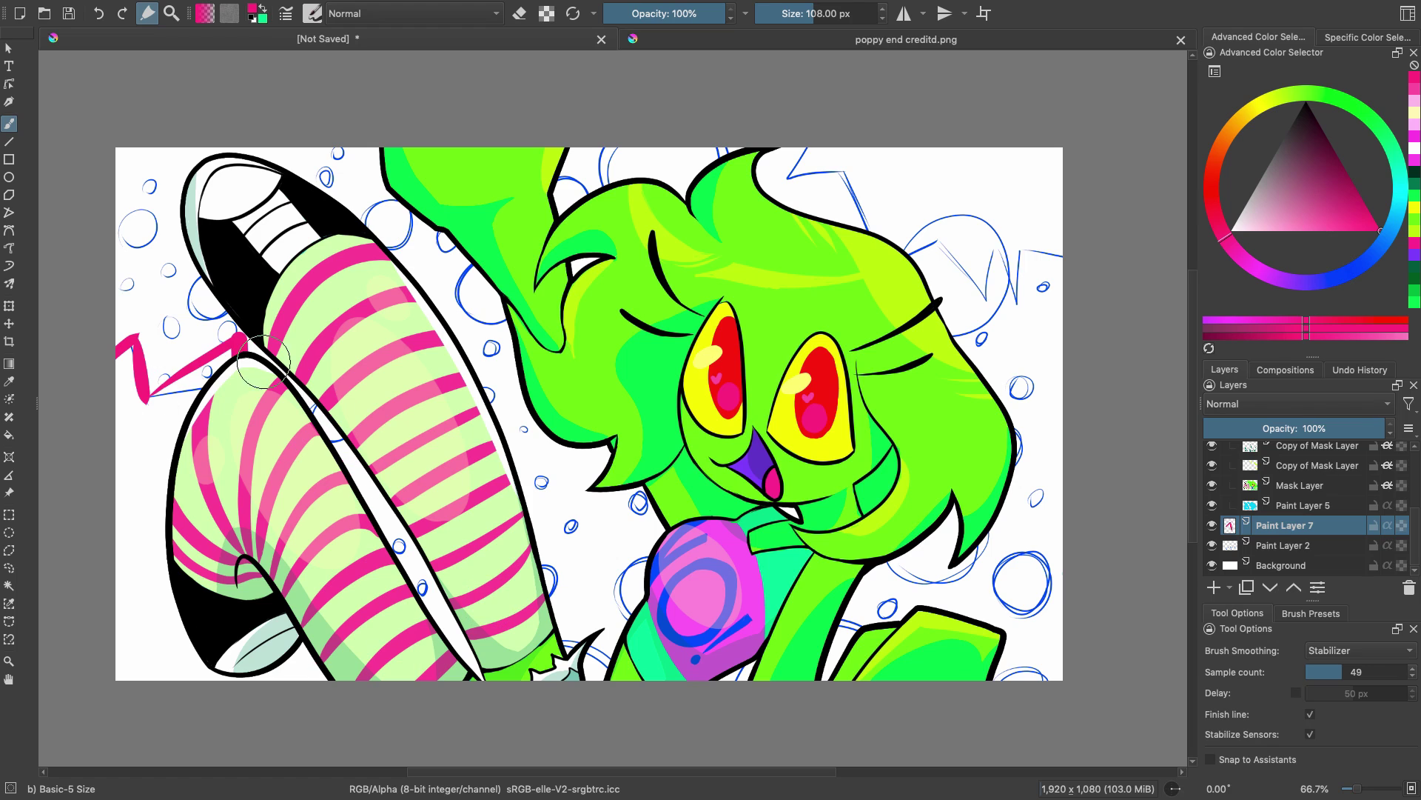
drag(239, 387, 373, 677)
- Hide the clipping group and fill the area inside the zigzag with pink
click(9, 435)
scroll(1313, 512, up, 5)
click(1211, 485)
scroll(1386, 553, down, 5)
key(b)
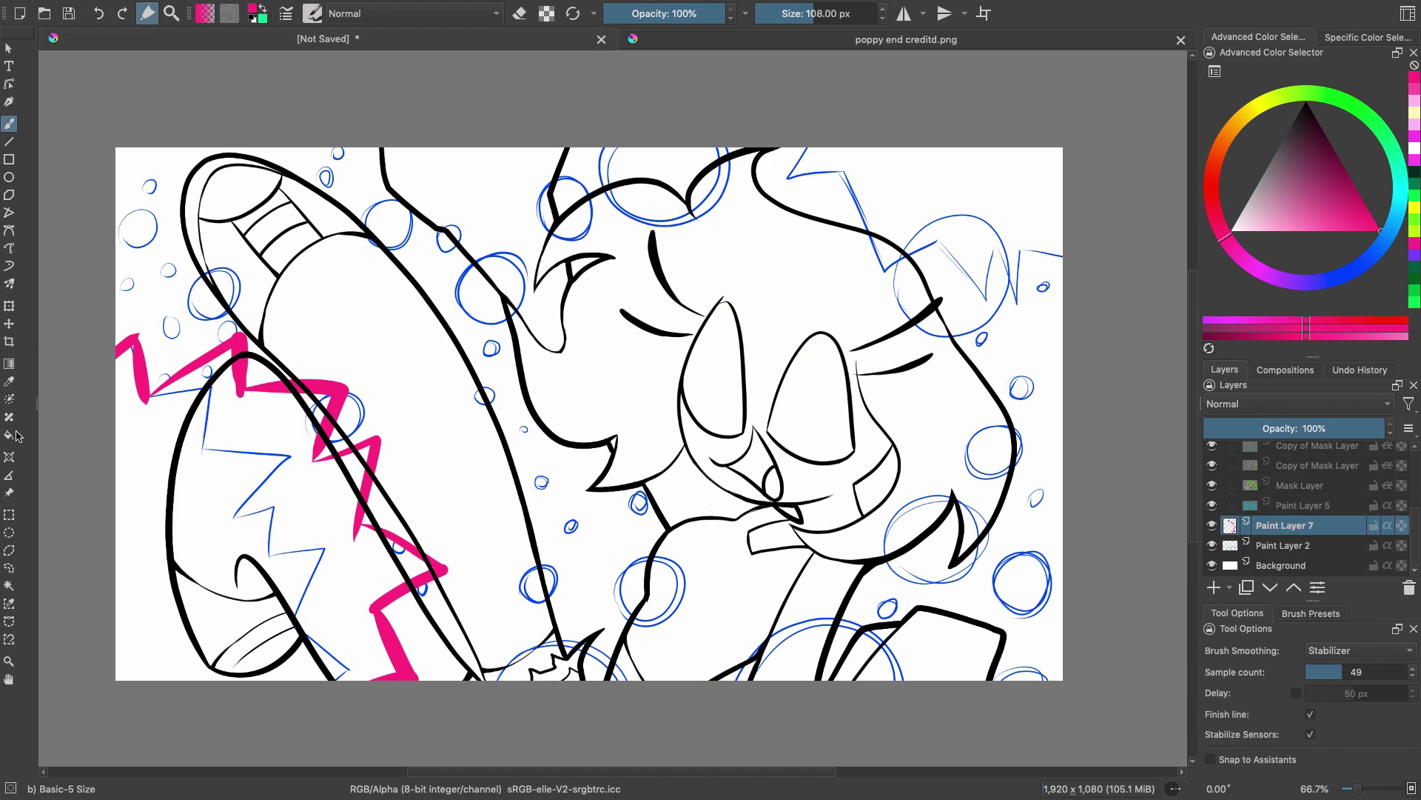
click(10, 435)
click(223, 474)
- Erase along the pink shape's jagged edge to sharpen its spikes
click(520, 13)
click(9, 123)
drag(382, 439, 365, 522)
drag(138, 335, 150, 394)
drag(342, 381, 326, 424)
drag(245, 385, 299, 383)
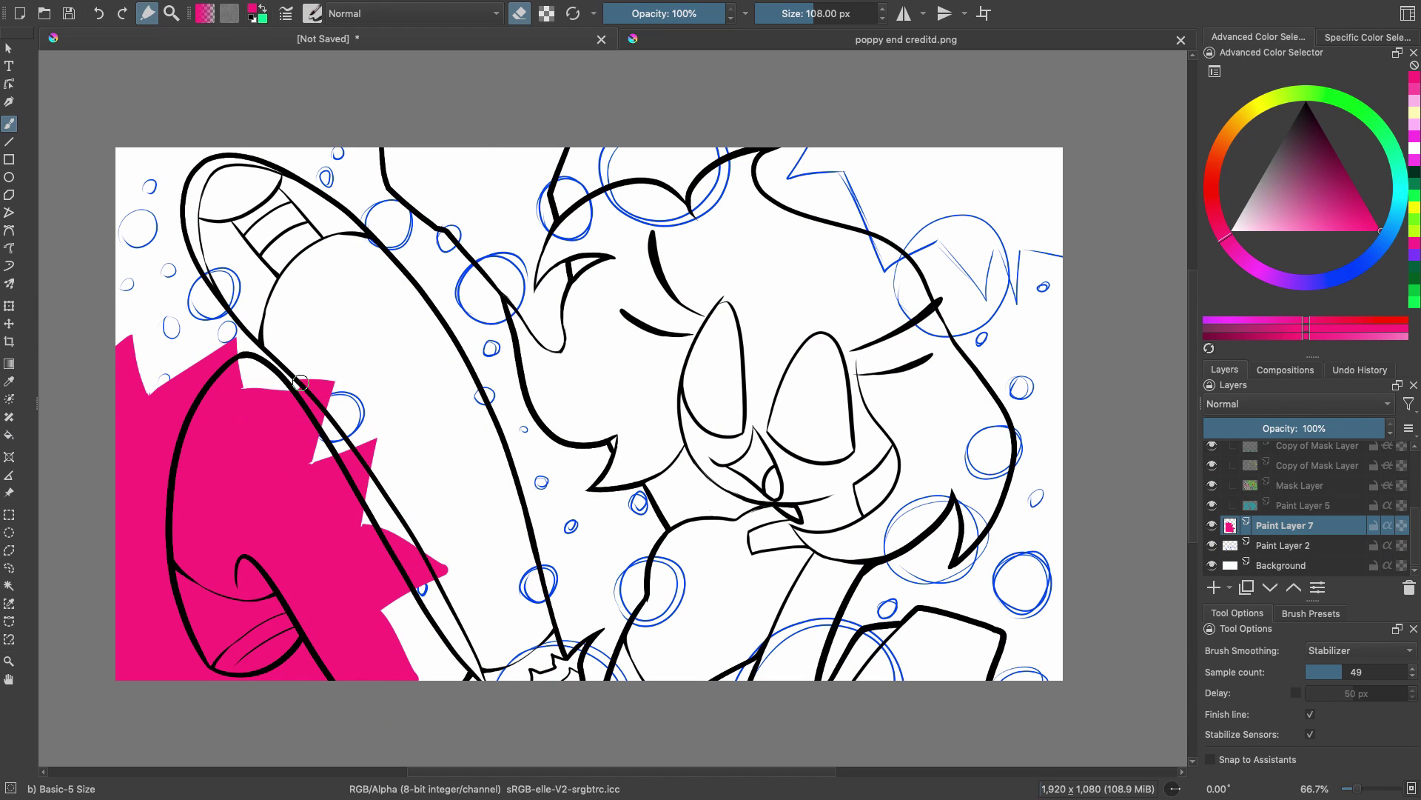
- Pick a purple, paint a jagged outline across the canvas's upper-right corner and fill the corner with purple
click(9, 123)
click(1290, 279)
key(e)
mouse_move(776, 183)
mouse_down()
mouse_move(881, 259)
mouse_move(1028, 250)
mouse_up()
click(9, 435)
click(955, 192)
- Erase along the purple shape's lower edge to sharpen its spikes
click(9, 124)
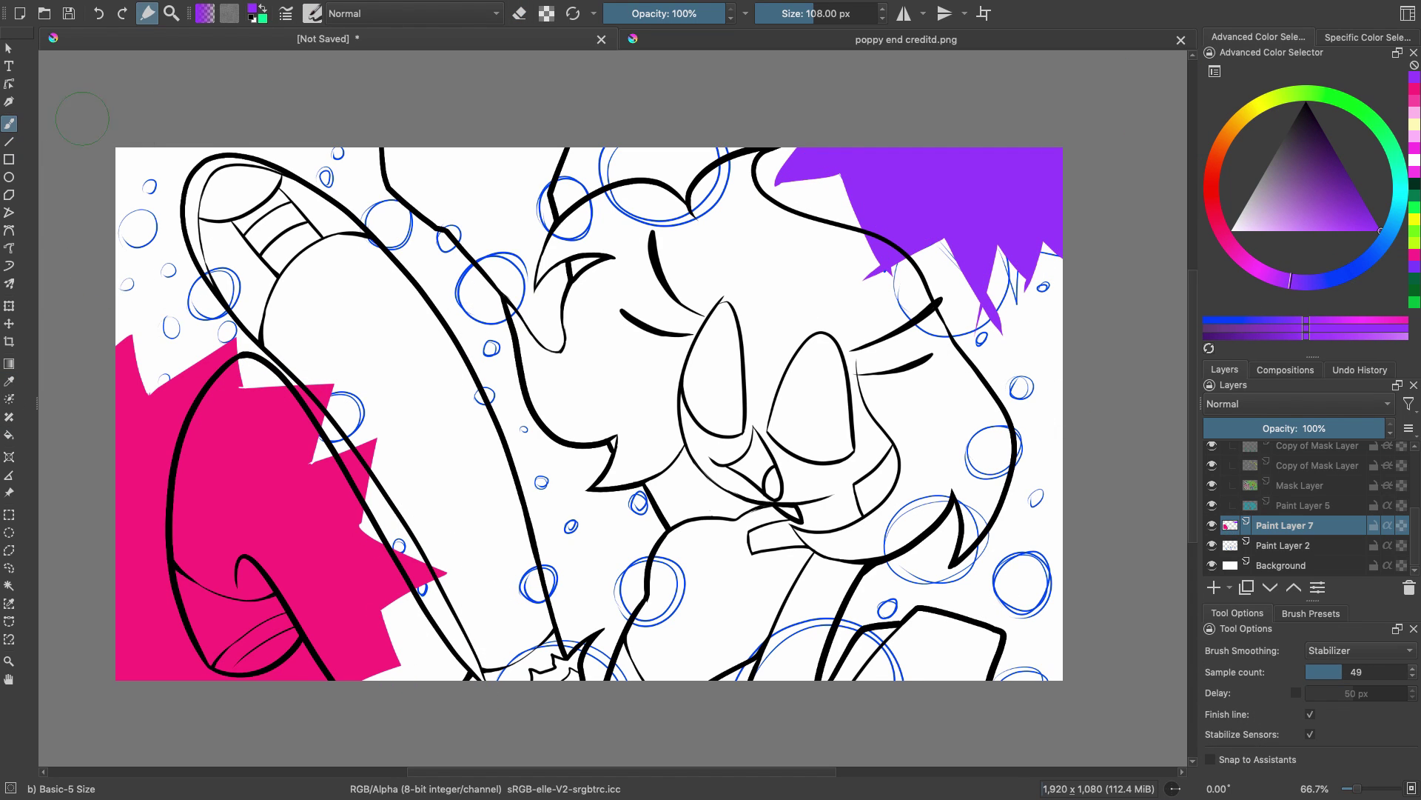
drag(852, 199, 875, 248)
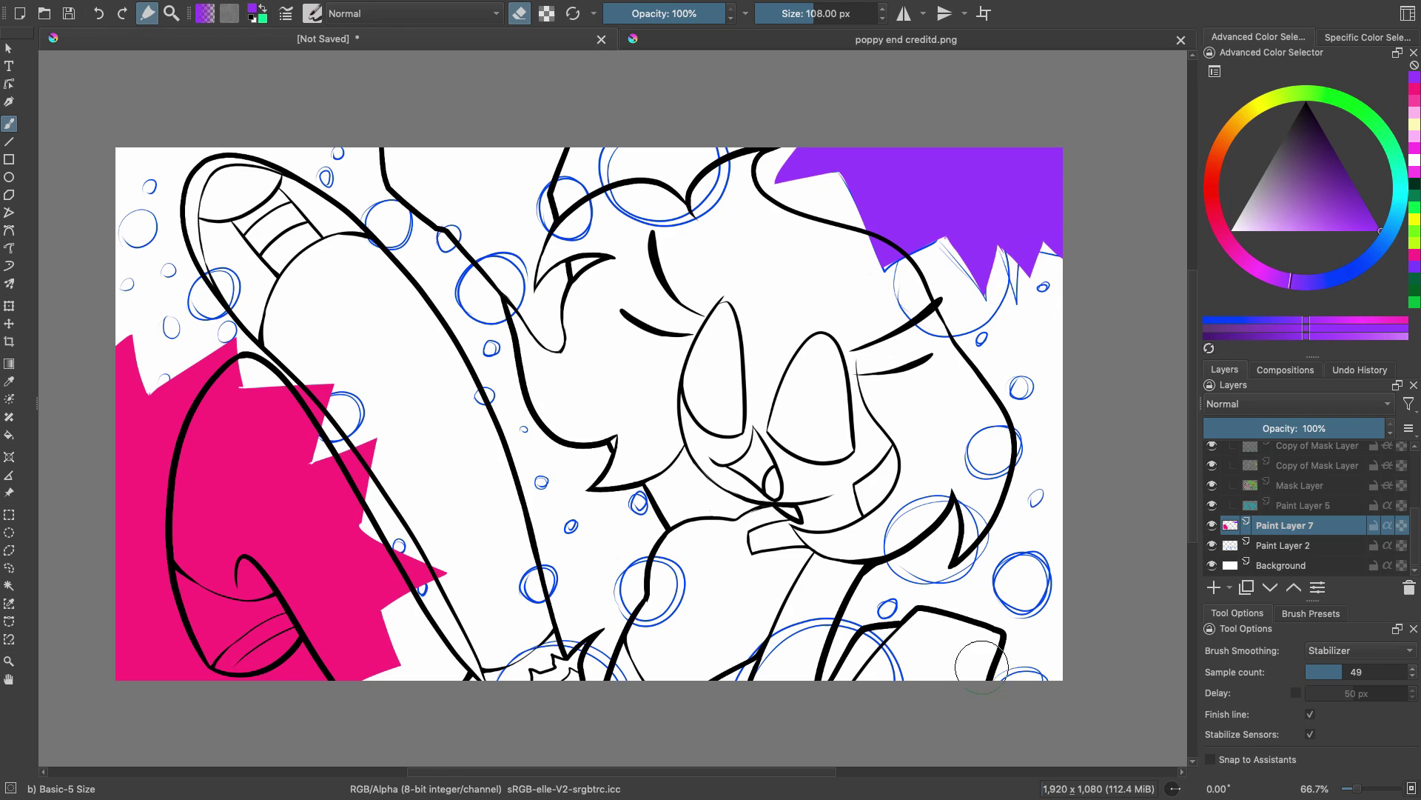
key(e)
- Pick a medium green and choose the Ellipse tool with a 42 px brush outline
key(x)
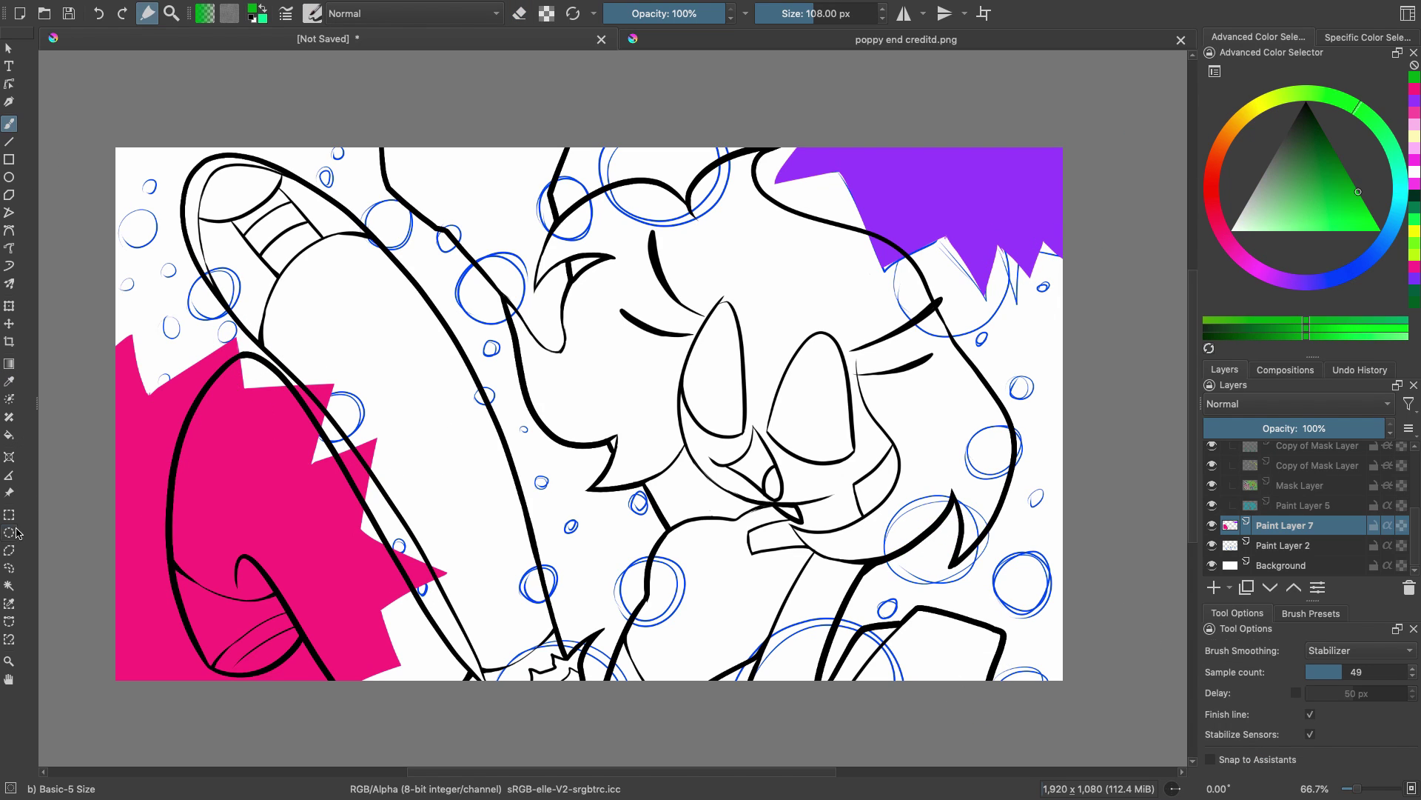
click(9, 177)
click(881, 20)
mouse_move(894, 494)
mouse_down()
mouse_move(971, 572)
mouse_move(1055, 598)
mouse_up()
drag(961, 362, 1062, 462)
key(super+z)
key(super+z)
key(super+z)
- Add a layer beneath the jagged shapes and draw a large green ring behind the purple spikes plus two small green bubbles
click(1283, 545)
click(1214, 587)
drag(877, 202, 1010, 330)
drag(1018, 379, 1026, 391)
drag(644, 509, 650, 520)
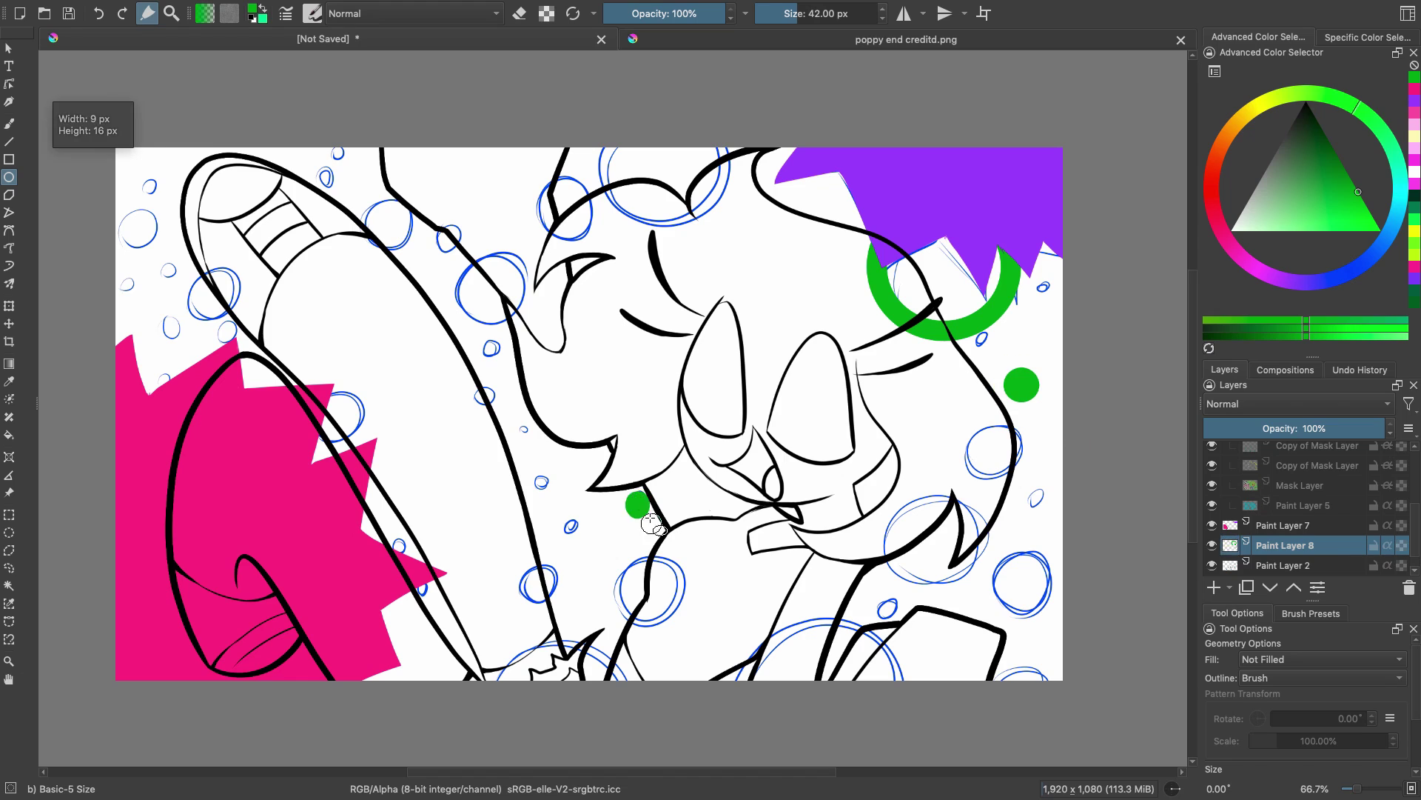
key(super+z)
- Set the brush size to 12 px and draw green rings beside the straight leg, at the shoulder, the hair tip and the right edge
click(784, 13)
drag(521, 597, 555, 562)
drag(617, 617, 687, 553)
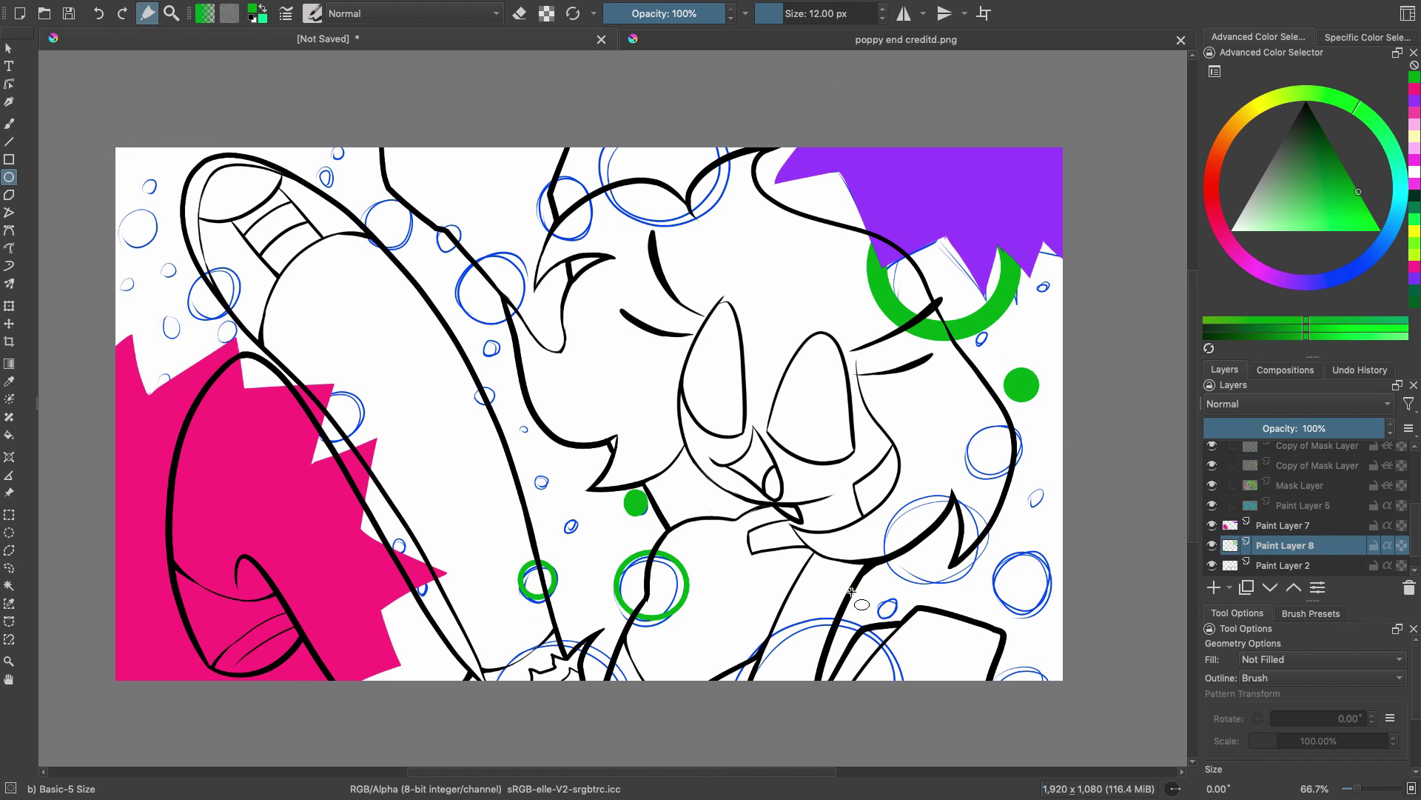
drag(853, 591, 977, 468)
drag(983, 604, 1048, 542)
drag(1027, 494, 1095, 438)
- Draw green bubble rings over the sketched circles by the ear, around the upper shoe and along the canvas's left edge
drag(485, 259, 528, 250)
drag(362, 253, 415, 198)
drag(320, 185, 337, 169)
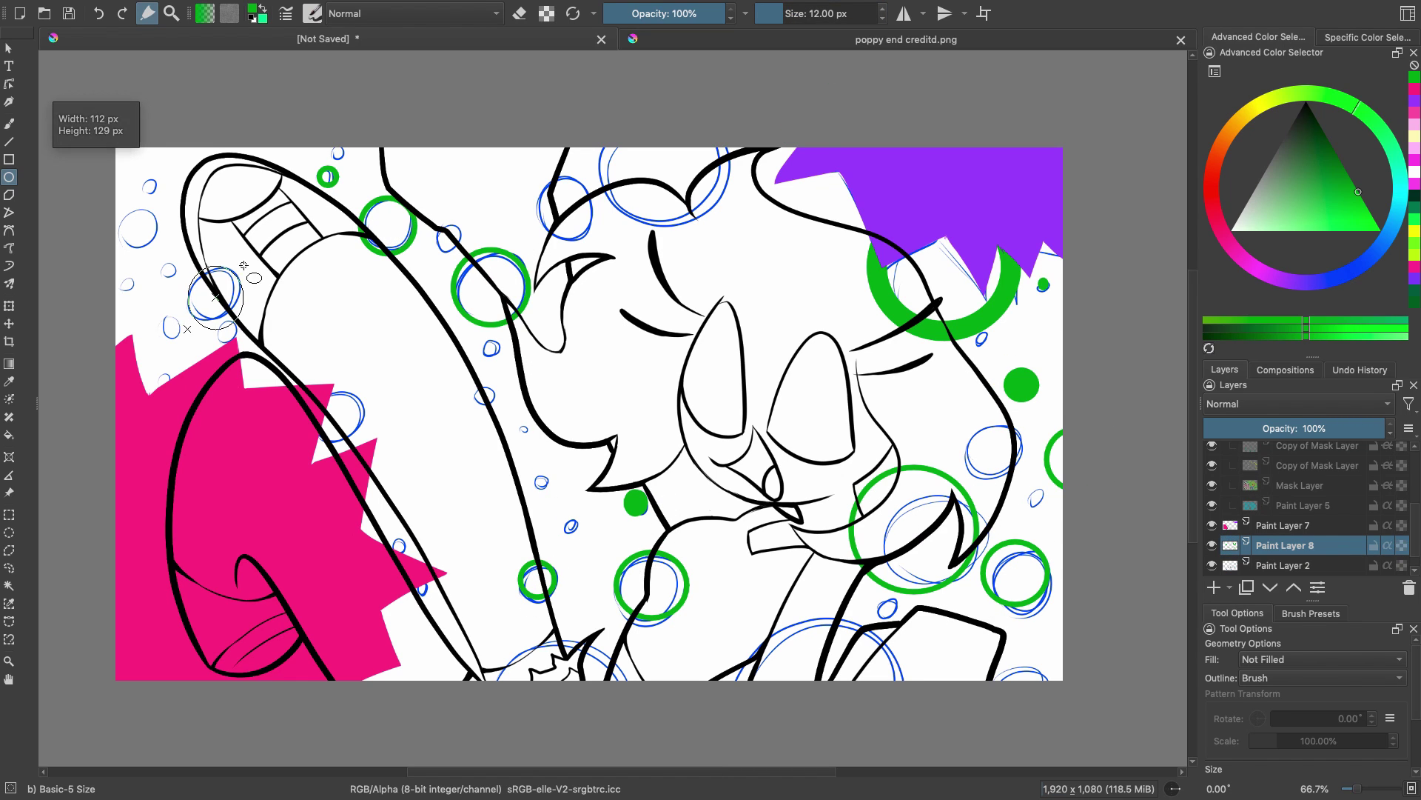
drag(188, 329, 250, 268)
drag(166, 339, 186, 318)
drag(117, 256, 161, 211)
drag(153, 392, 174, 373)
- Draw green bubble rings between the legs, above the head and over the raised arm at the canvas's lower right
drag(311, 445, 372, 383)
drag(638, 216, 704, 148)
drag(573, 178, 591, 161)
mouse_move(903, 762)
mouse_down()
mouse_move(1088, 651)
mouse_move(957, 646)
mouse_move(988, 632)
mouse_up()
click(9, 123)
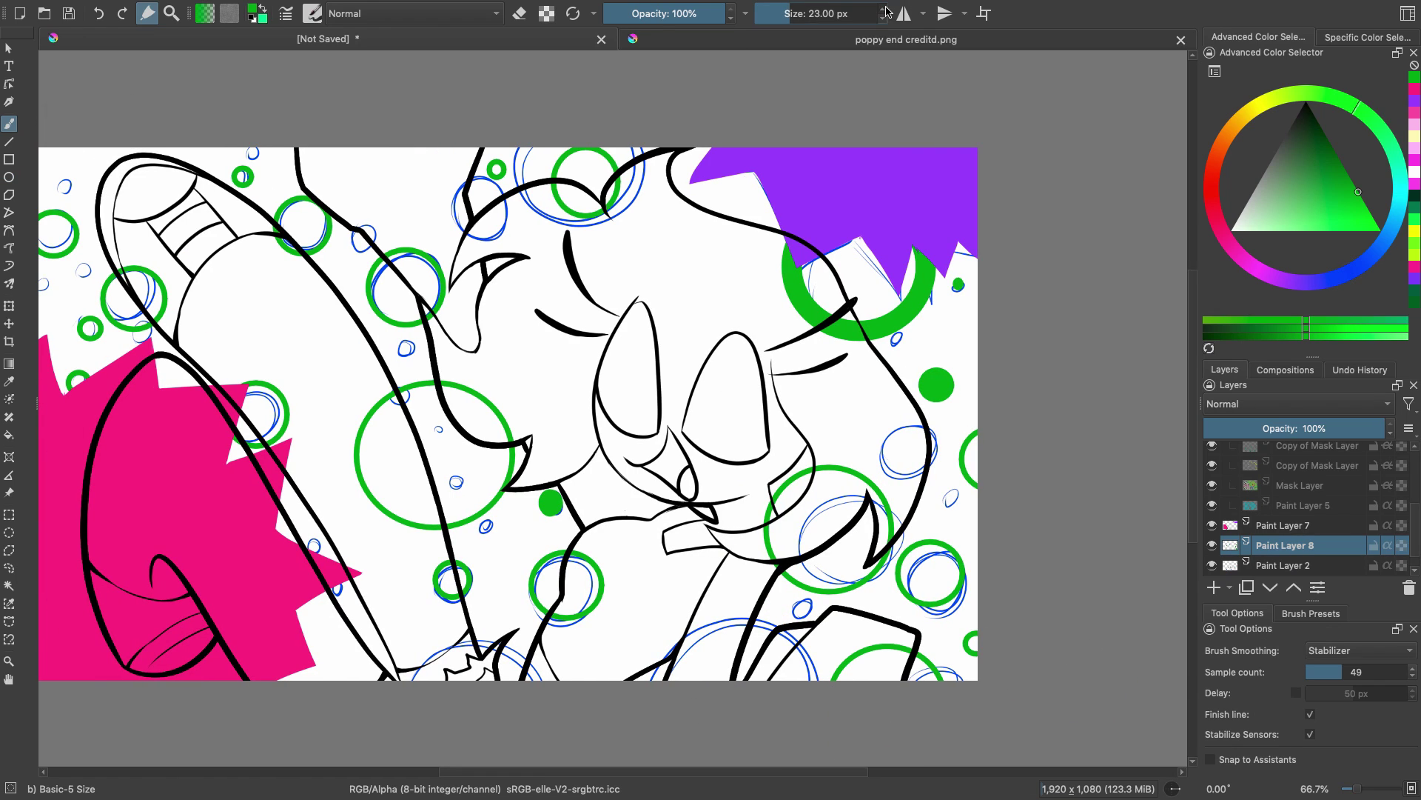
- Add small 25 px green bubbles by the ear and the right canvas edge, and draw a green arc at the canvas bottom beside the straight leg
scroll(178, 263, left, 4)
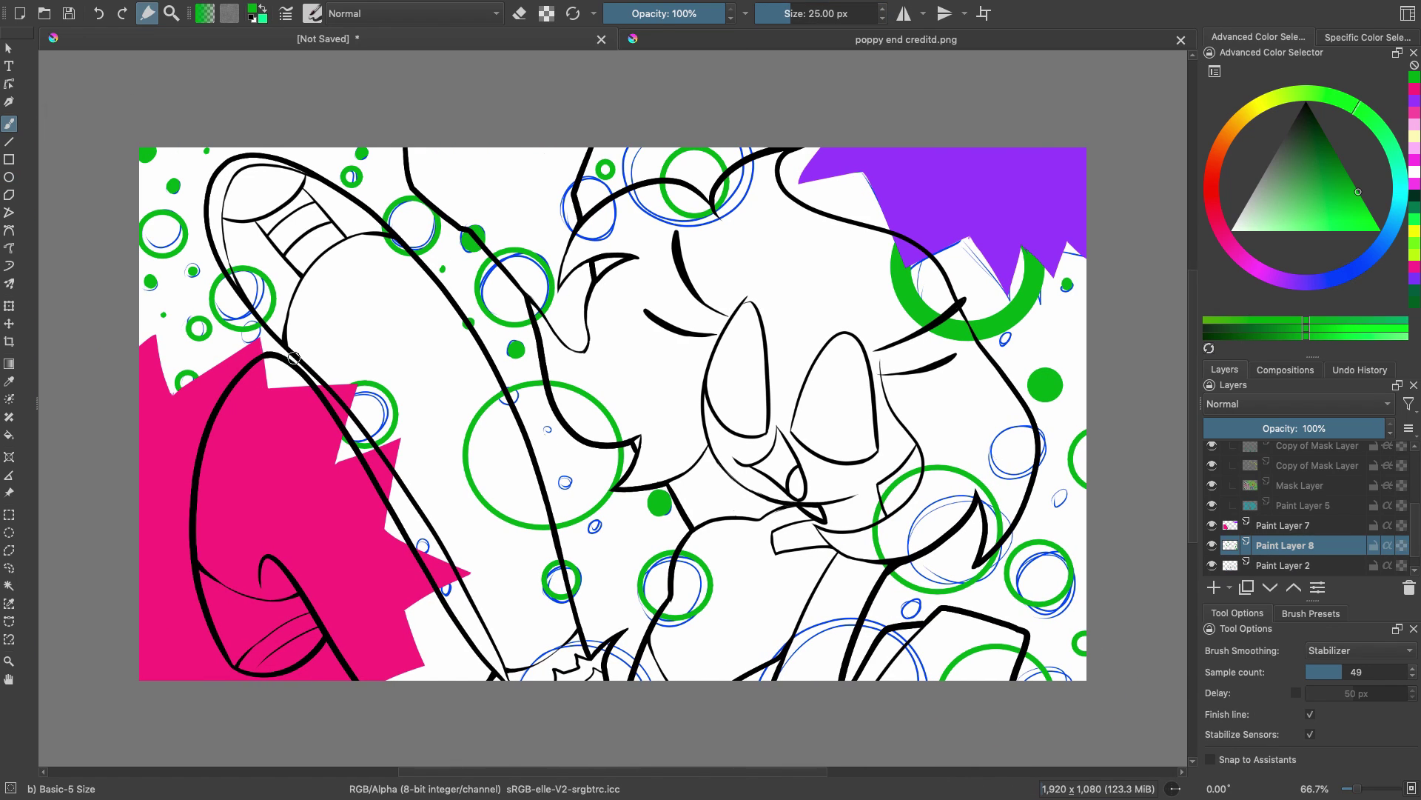
click(595, 529)
click(1082, 335)
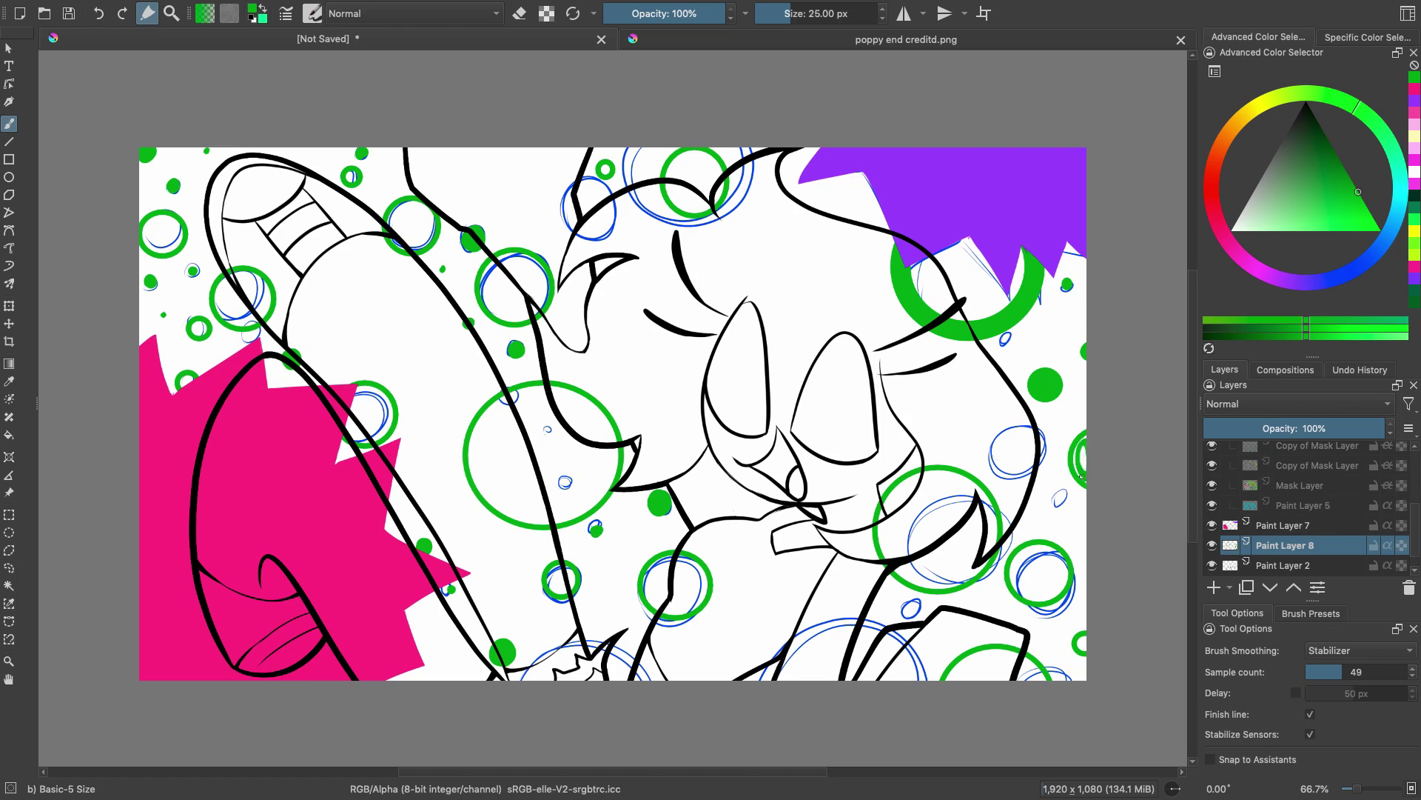
drag(523, 680, 666, 679)
- Fill the insides of the green bubble rings with solid green using the Fill tool
click(8, 435)
click(542, 454)
click(514, 288)
click(163, 234)
click(364, 415)
click(937, 529)
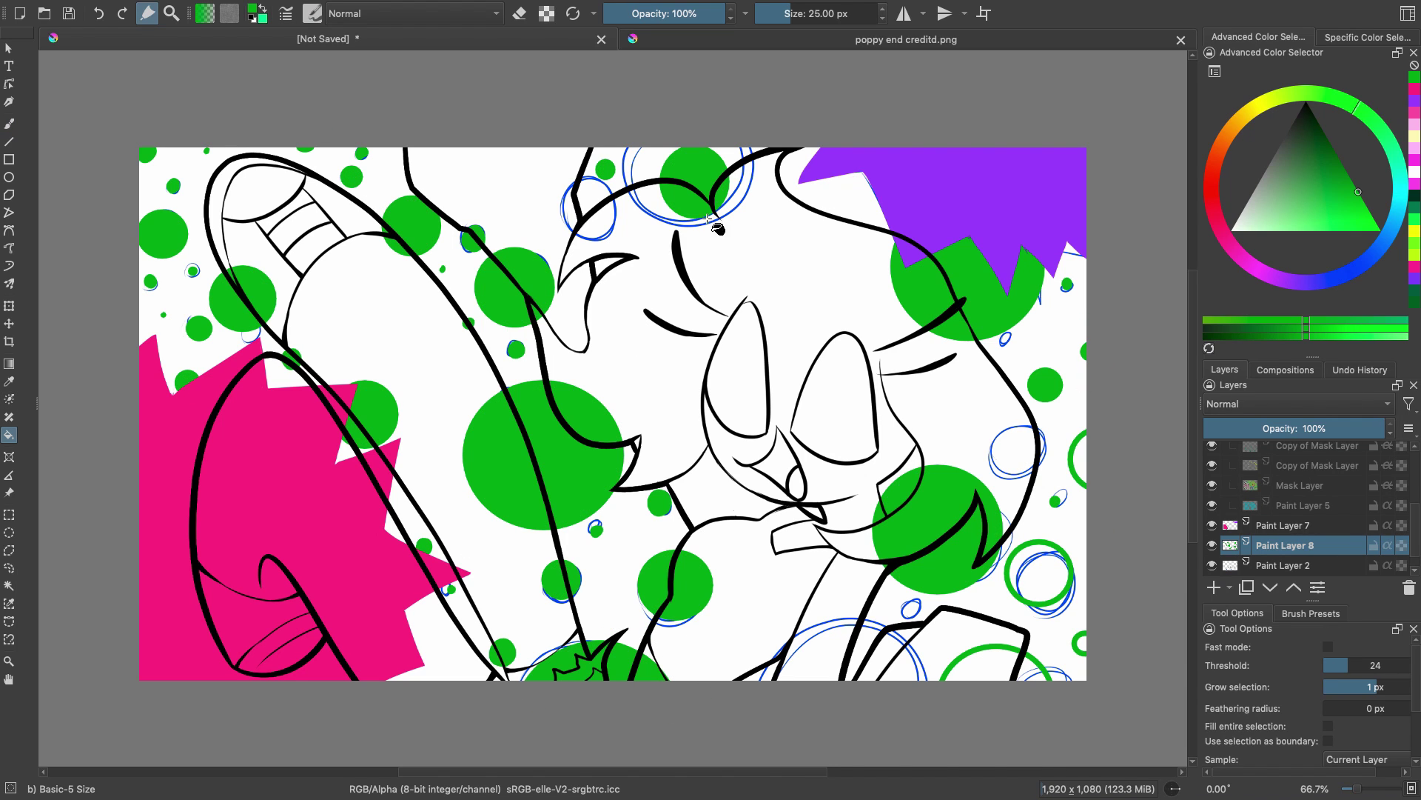
click(1039, 573)
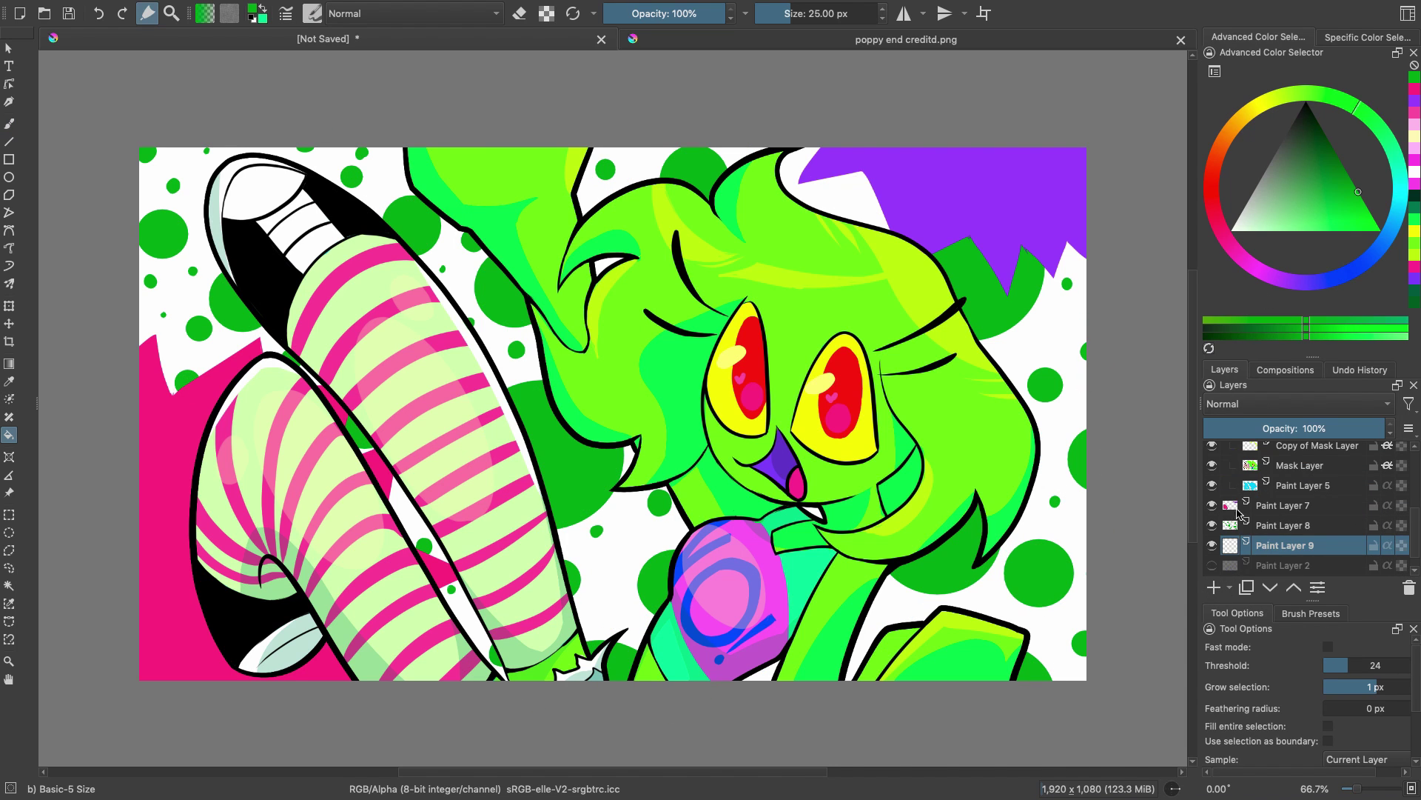
- Hide the jagged-shape and bubble layers and cover the layer beneath them entirely with black
click(9, 124)
scroll(1236, 501, up, 3)
click(1212, 498)
click(1212, 518)
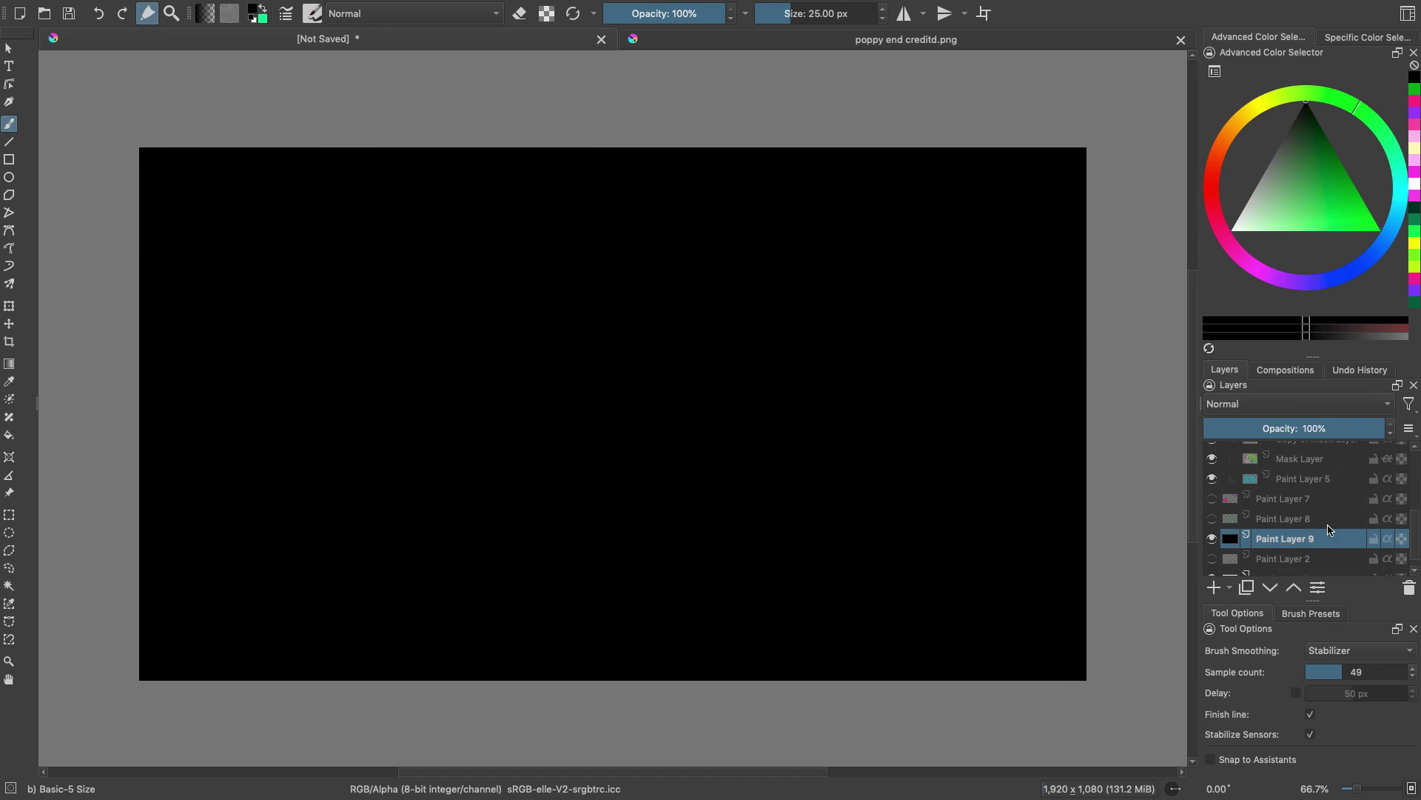
- Try splitting the black backdrop with diagonal dark navy lines and sampling the navy to fill one side, and undo the attempt
click(1353, 270)
click(1324, 131)
click(9, 142)
mouse_move(113, 707)
mouse_down()
mouse_move(204, 628)
mouse_move(1047, 108)
mouse_up()
drag(178, 717, 1111, 152)
drag(185, 720, 1118, 223)
click(9, 435)
ctrl+click(478, 513)
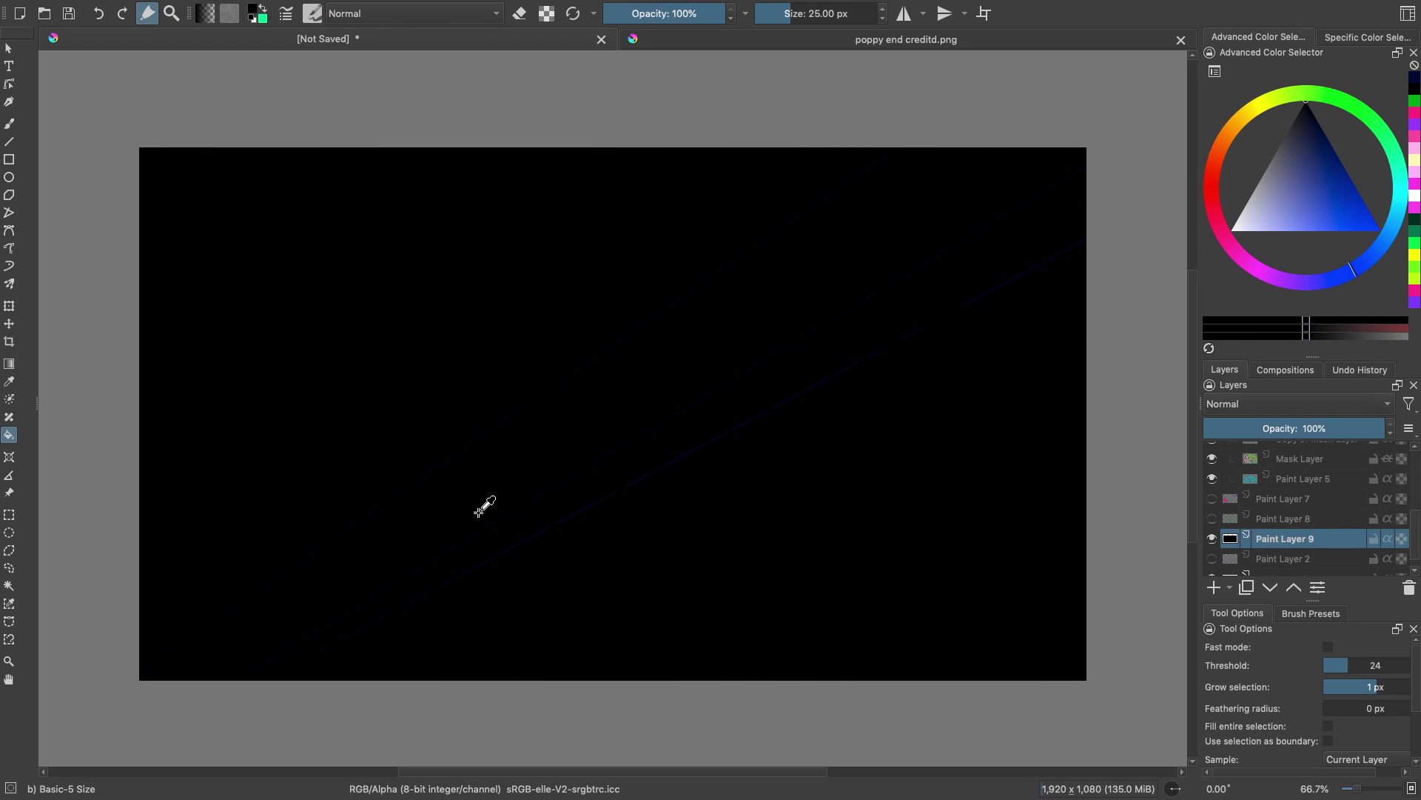
click(9, 382)
click(629, 487)
click(9, 435)
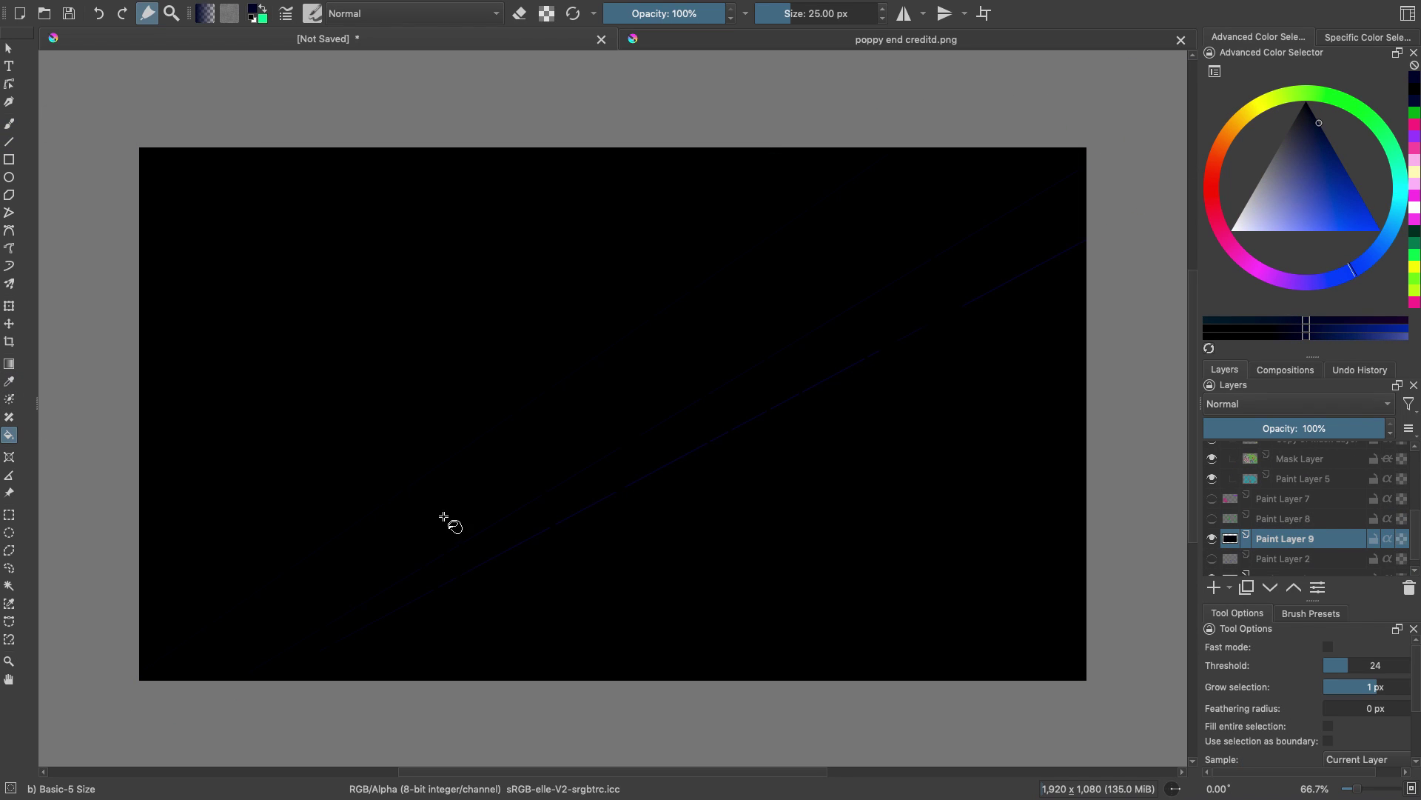
key(ctrl+z)
key(ctrl+z)
key(ctrl+z)
key(ctrl+z)
key(ctrl+z)
- Draw diagonal dark navy straight lines across the black backdrop and fill the area above them with the same navy
click(9, 142)
click(1323, 130)
drag(111, 708, 1029, 111)
drag(185, 709, 1117, 176)
drag(251, 706, 1118, 290)
click(9, 436)
click(444, 355)
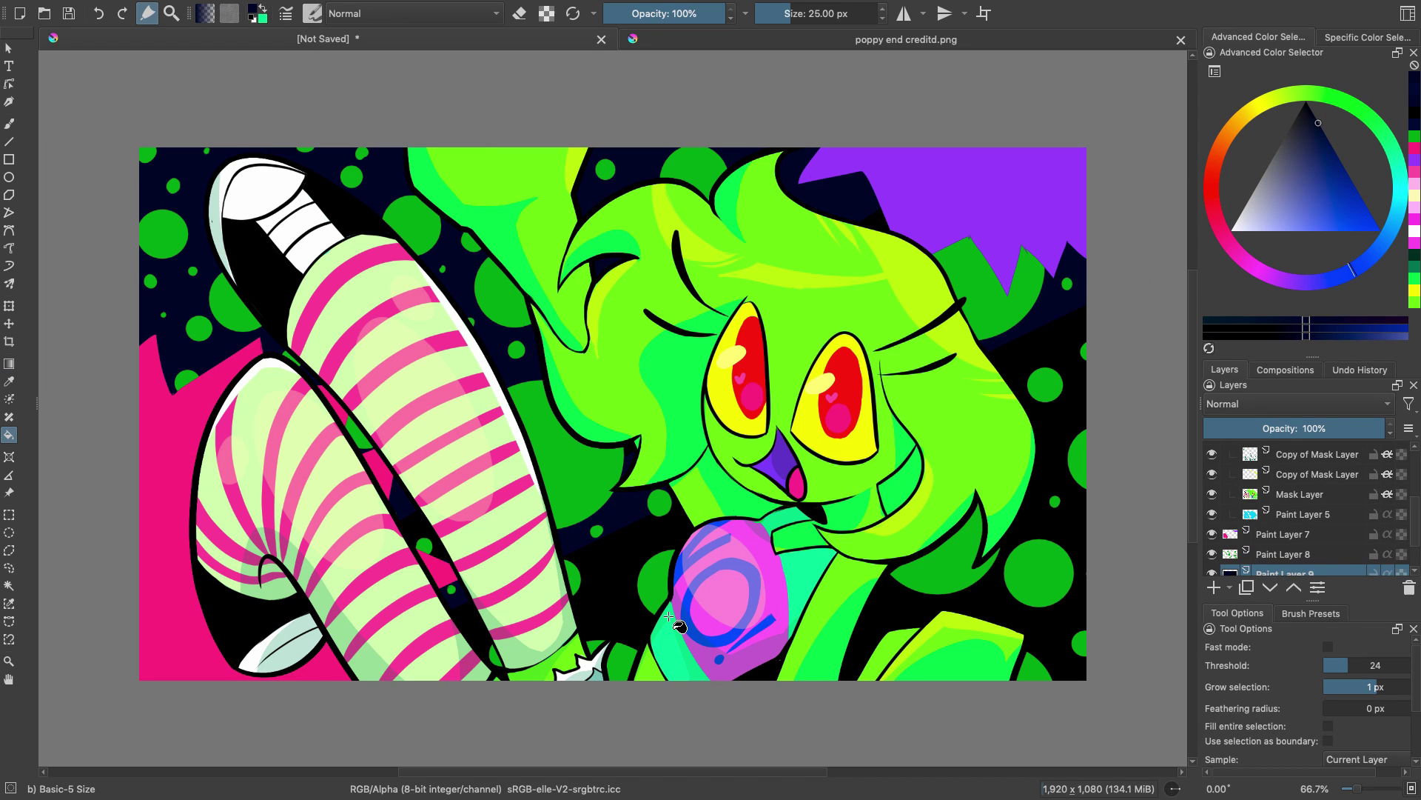
- Add a new layer at the top of the stack and choose a light orange color, undoing the trial strokes
scroll(1296, 511, up, 10)
click(1283, 452)
click(1214, 587)
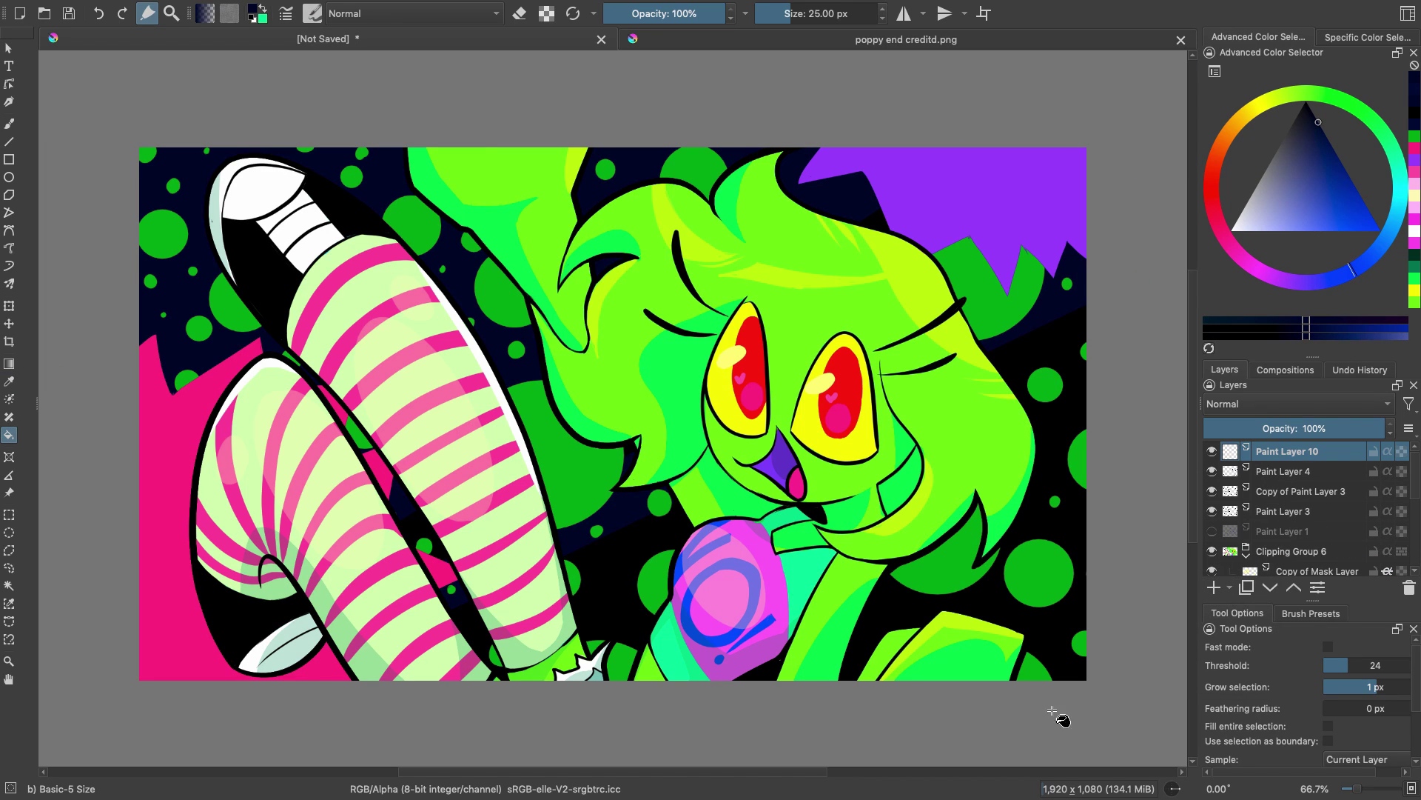
click(1221, 145)
click(1356, 230)
click(8, 124)
drag(139, 597, 892, 148)
click(1300, 231)
key(ctrl+z)
key(ctrl+z)
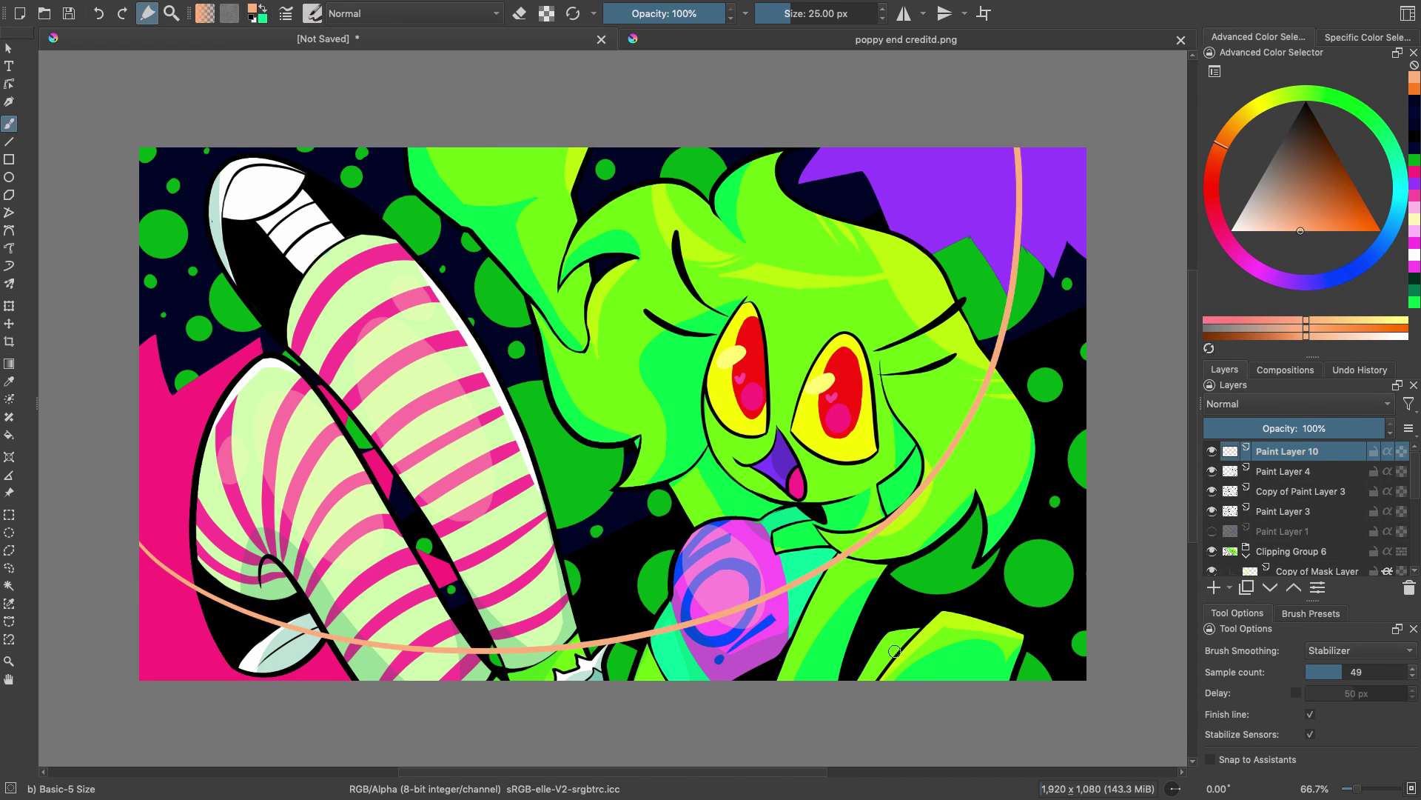
- Draw a light orange arc from the canvas's left edge to its top edge, fill the area inside, and set the layer opacity to 18%
drag(139, 527, 1012, 147)
drag(574, 609, 577, 603)
drag(825, 612, 831, 602)
click(8, 435)
click(563, 356)
click(907, 592)
drag(1325, 428, 1237, 434)
- Soften the lower edge of the orange glow with the Blender Basic brush at 109 px and raise the layer's opacity slightly
click(9, 124)
click(312, 14)
mouse_move(620, 137)
mouse_down()
mouse_move(594, 178)
mouse_move(592, 274)
mouse_up()
click(464, 193)
click(883, 11)
click(882, 10)
drag(172, 562, 523, 516)
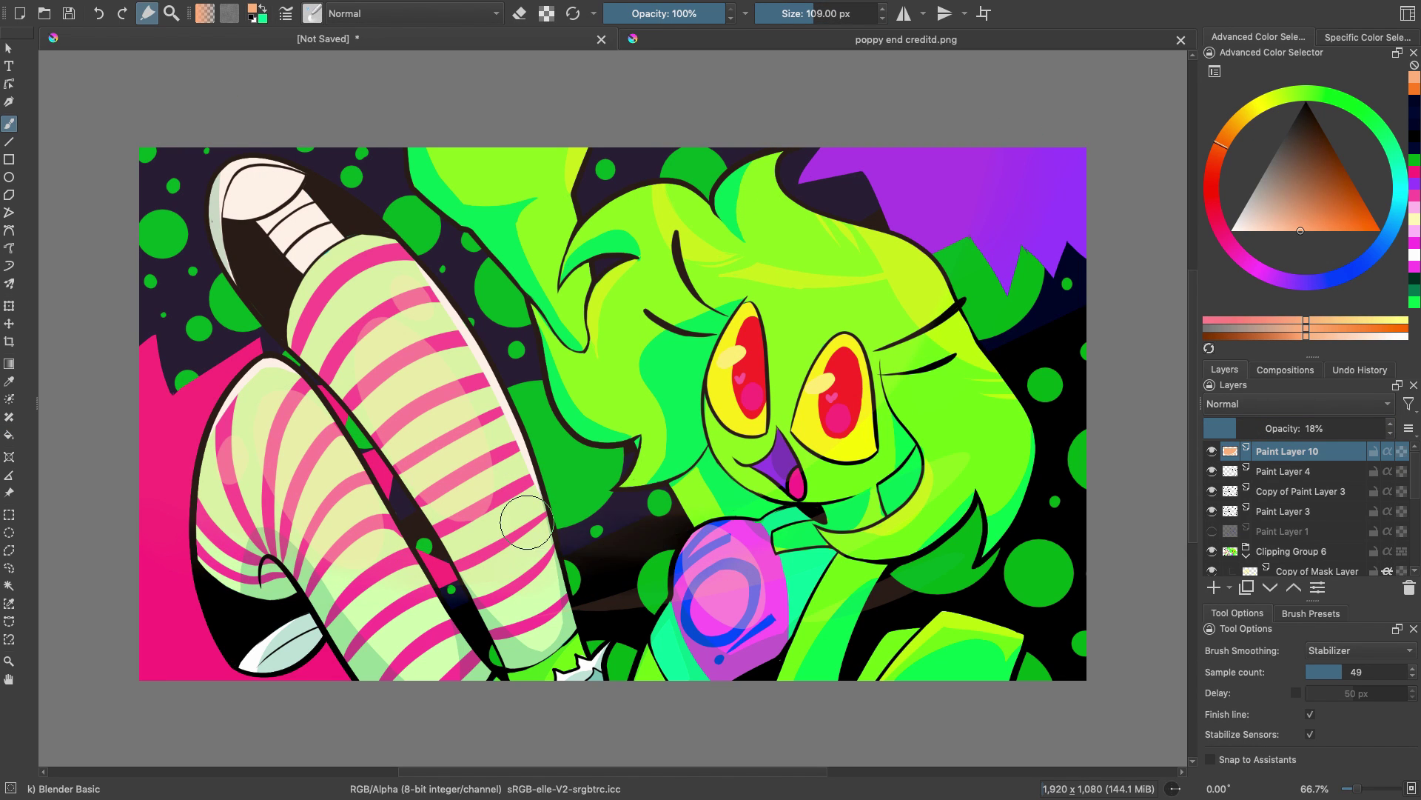
drag(459, 588, 886, 592)
drag(1237, 428, 1245, 429)
- Add another empty layer above the orange glow layer
scroll(1238, 552, down, 5)
click(1238, 566)
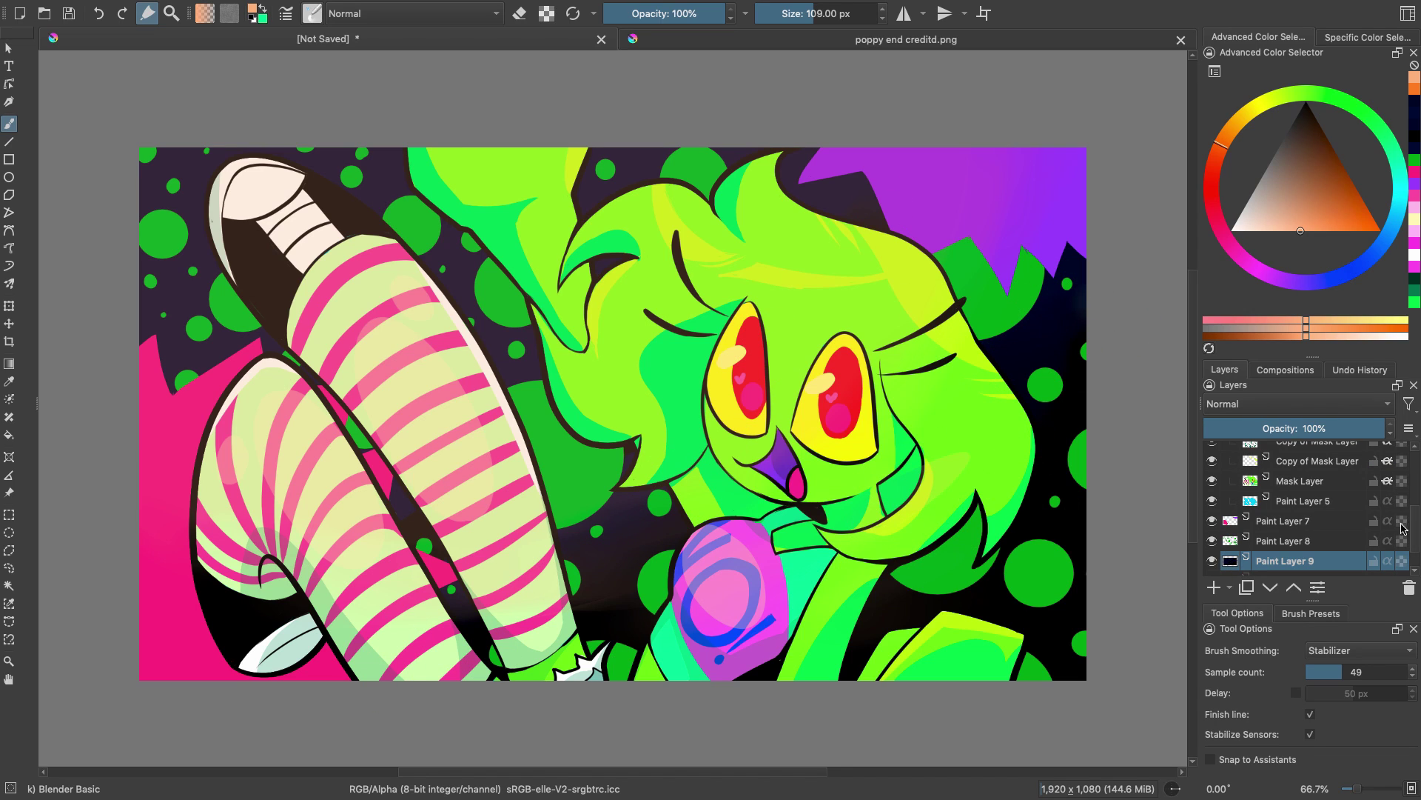
drag(1415, 530, 1414, 474)
click(1285, 451)
click(1214, 588)
- Switch back to the Basic-5 Size brush at 25 px and try a dark blue stroke near the bent leg, then undo it
click(1339, 275)
click(1340, 161)
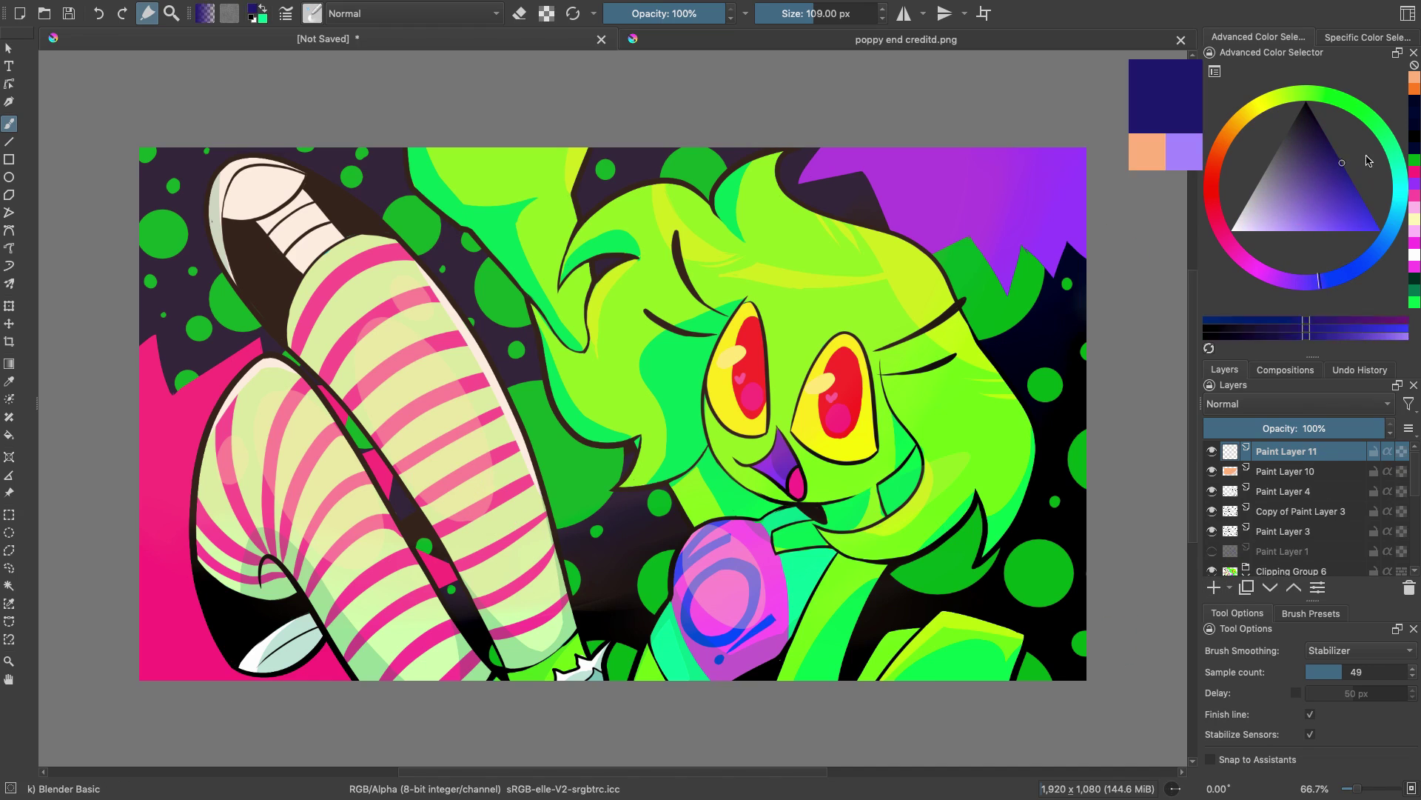
click(1395, 220)
drag(240, 348, 248, 410)
click(311, 13)
drag(623, 163, 611, 117)
click(420, 120)
drag(232, 265, 185, 415)
key(ctrl+z)
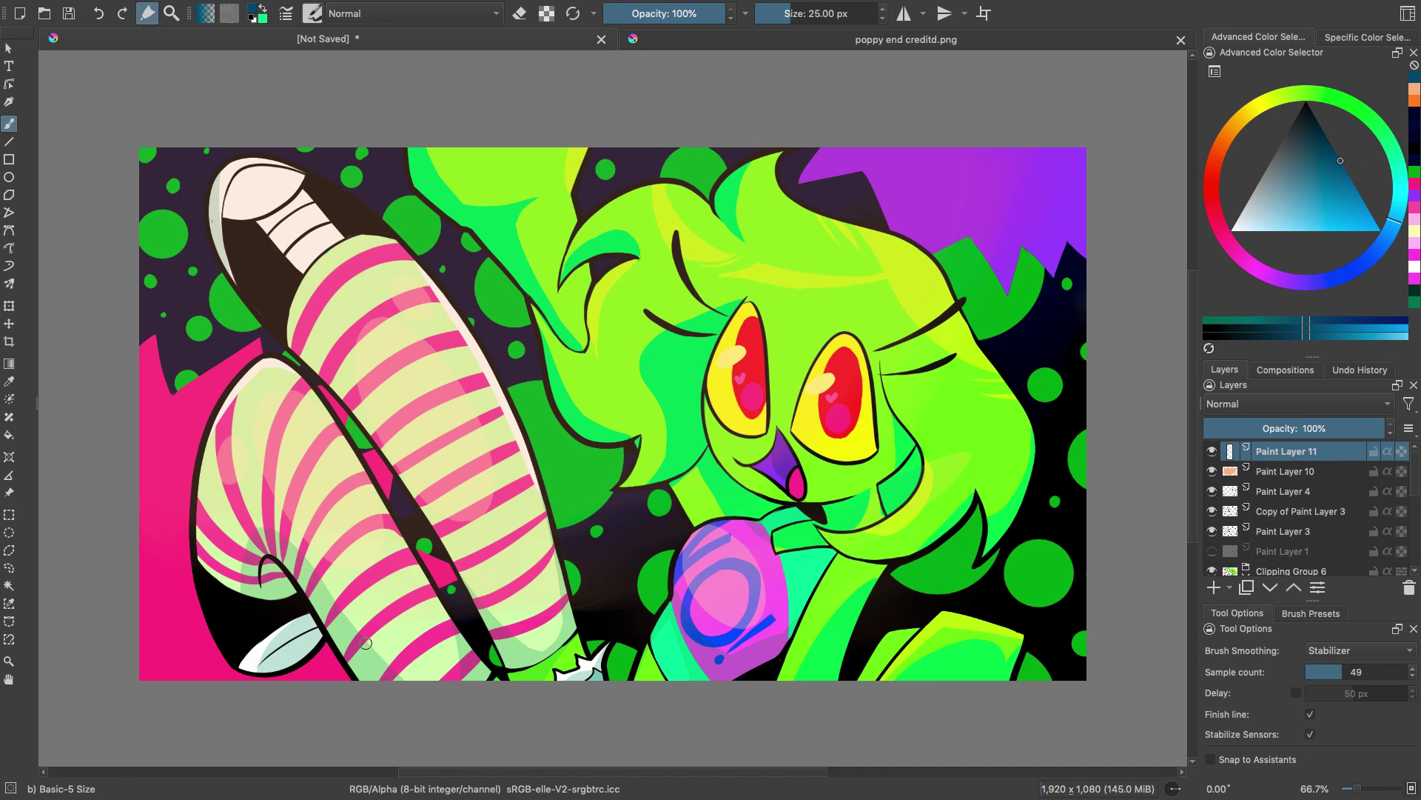
- Letter "Poppy" in large, thick red script descending across the legs, and draw a red flower with a yellow center after it
click(1211, 201)
click(1381, 230)
drag(271, 288, 250, 524)
mouse_move(168, 398)
mouse_down()
mouse_move(245, 538)
mouse_move(185, 397)
mouse_up()
mouse_move(310, 370)
mouse_down()
mouse_move(282, 453)
mouse_move(400, 445)
mouse_move(481, 385)
mouse_move(578, 451)
mouse_move(626, 551)
mouse_up()
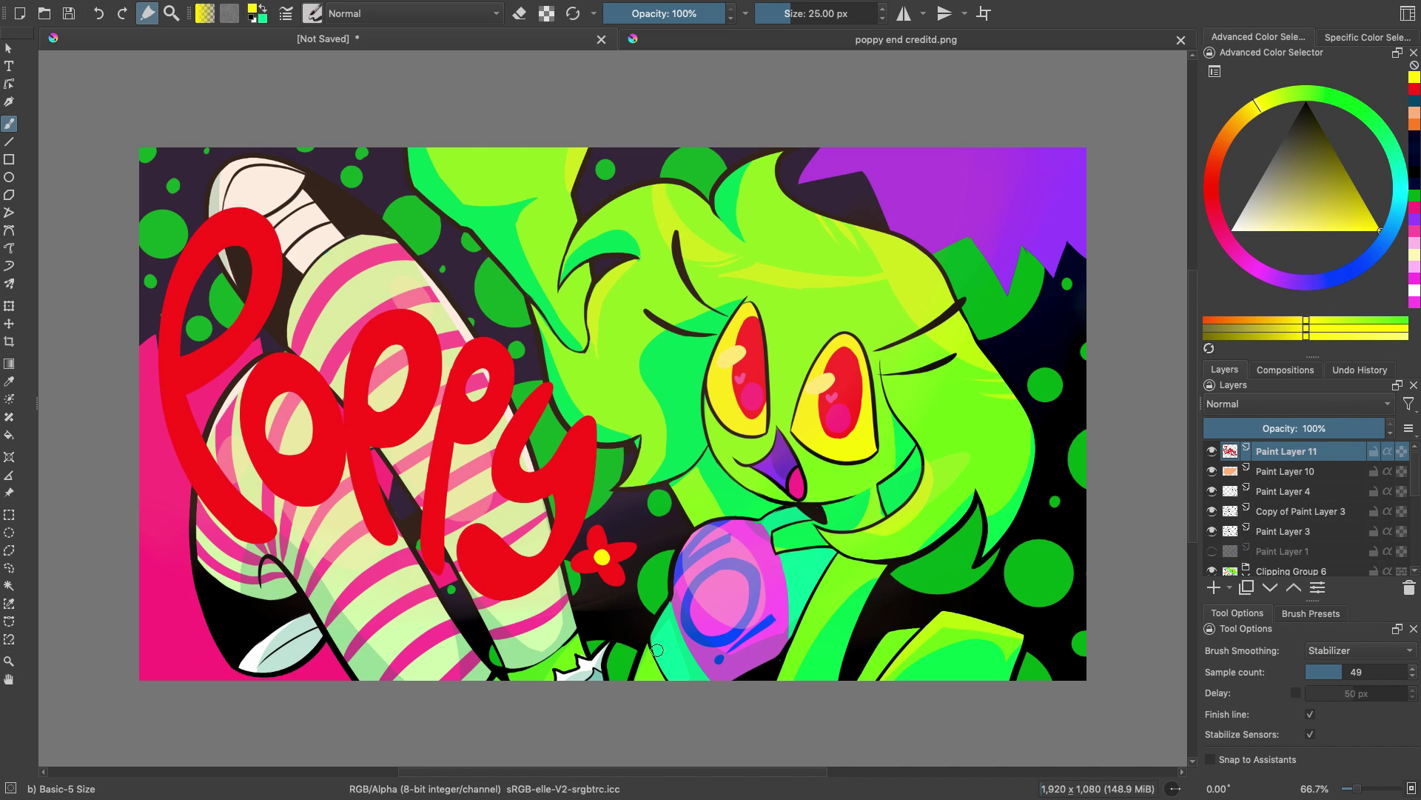
- Sample the lettering's red and draw a slanted exclamation stroke above the flower
click(9, 382)
click(180, 270)
click(9, 123)
mouse_move(614, 525)
mouse_down()
mouse_move(622, 494)
mouse_move(616, 513)
mouse_up()
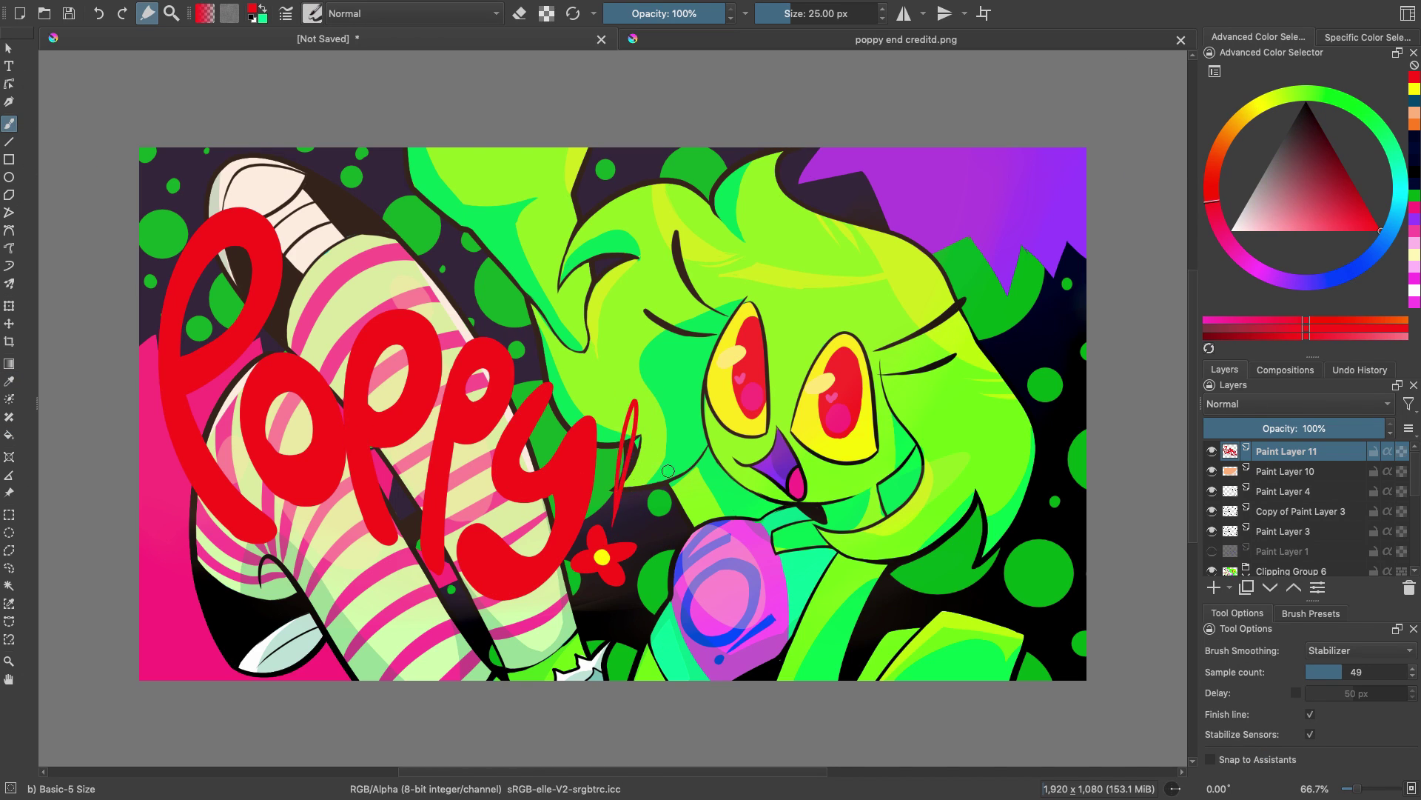
drag(656, 396, 627, 480)
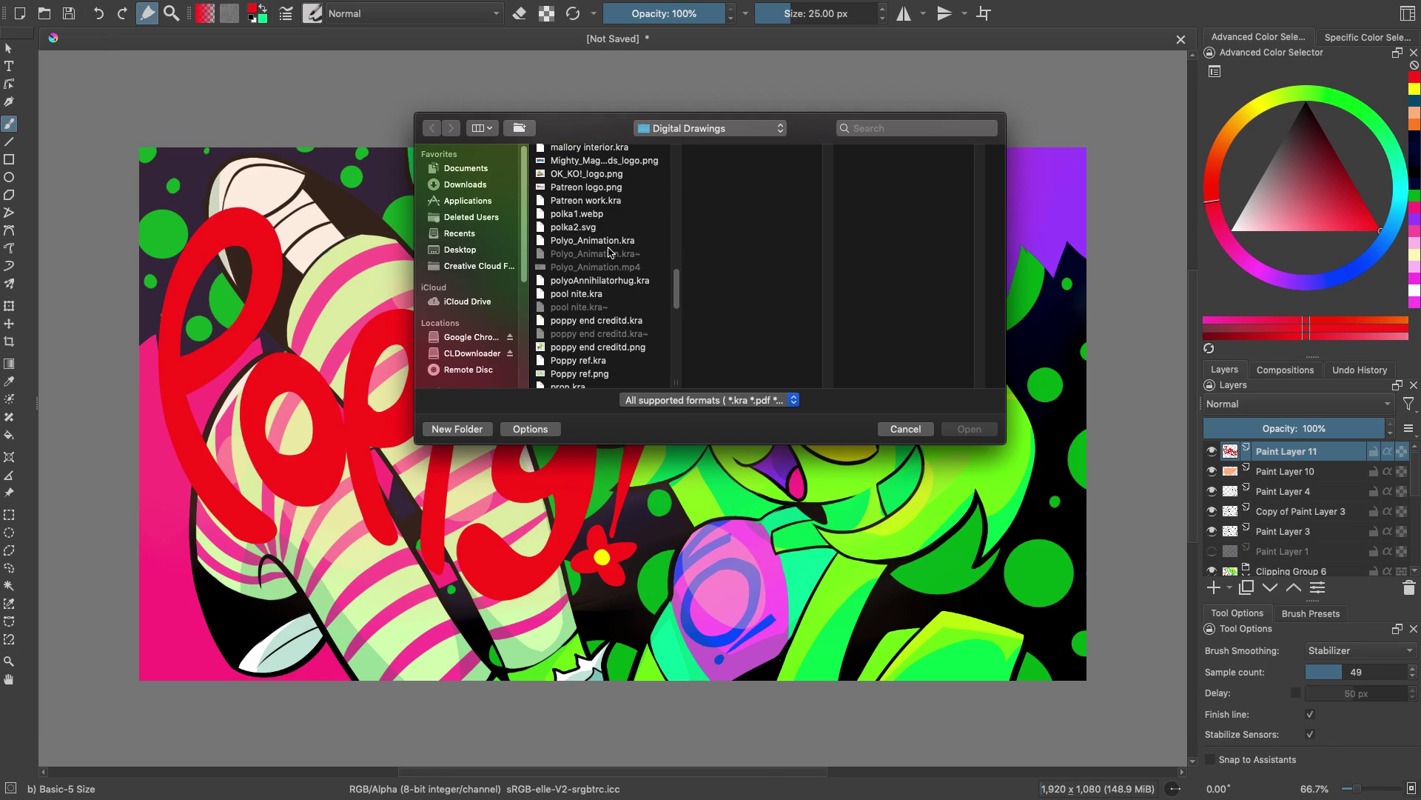
- Browse the Digital Drawings folder and open the file GDTNCM.kra
scroll(610, 253, down, 5)
scroll(610, 253, up, 20)
scroll(610, 250, down, 6)
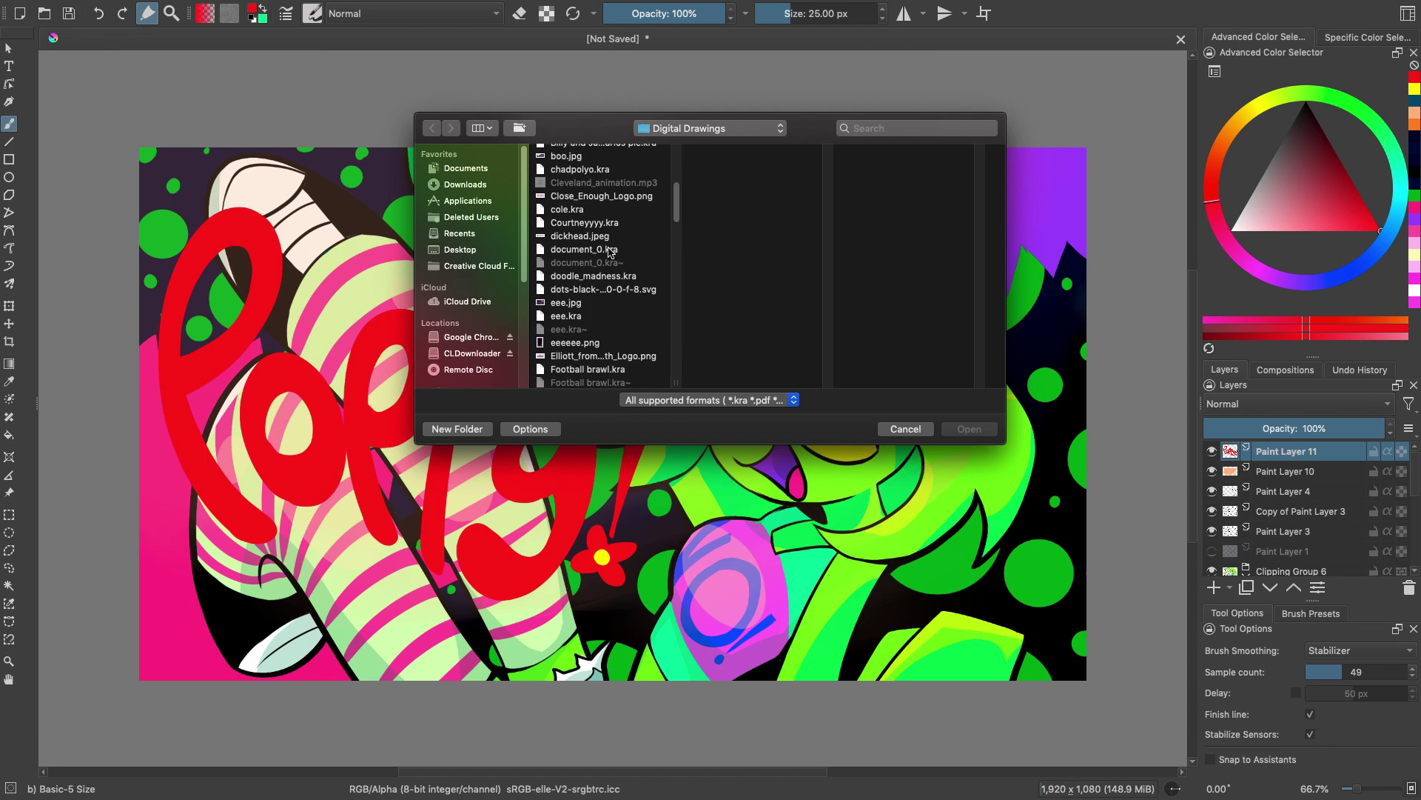
double_click(607, 300)
- Hide Paint Layer 3 inside the logo group, Group 8, and copy the whole group
click(1273, 471)
click(1246, 476)
click(1212, 511)
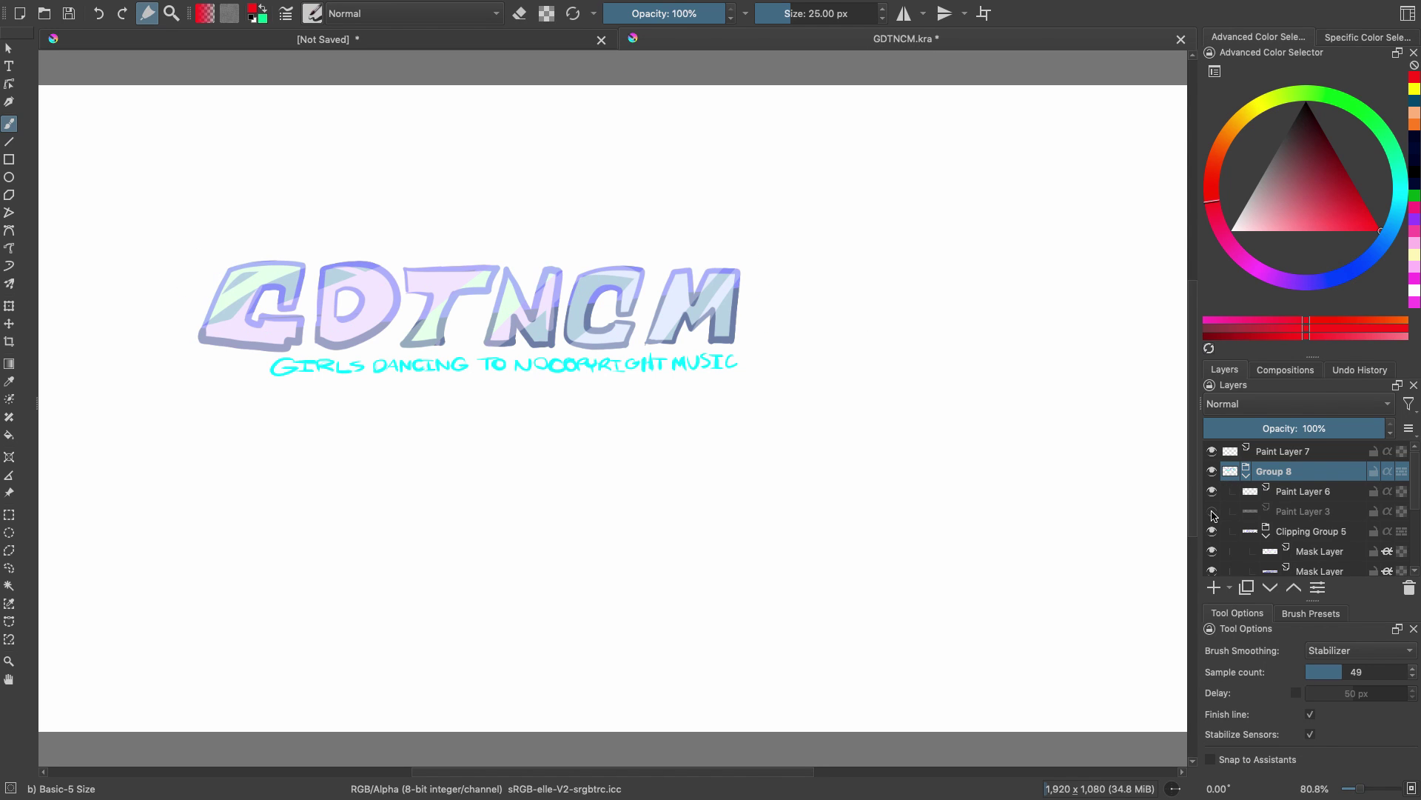
click(1246, 475)
right_click(1230, 472)
click(1276, 176)
- Paste the logo group into the character drawing, scale it down slightly and place it in the canvas's lower-left corner
click(533, 39)
key(super+v)
key(super+t)
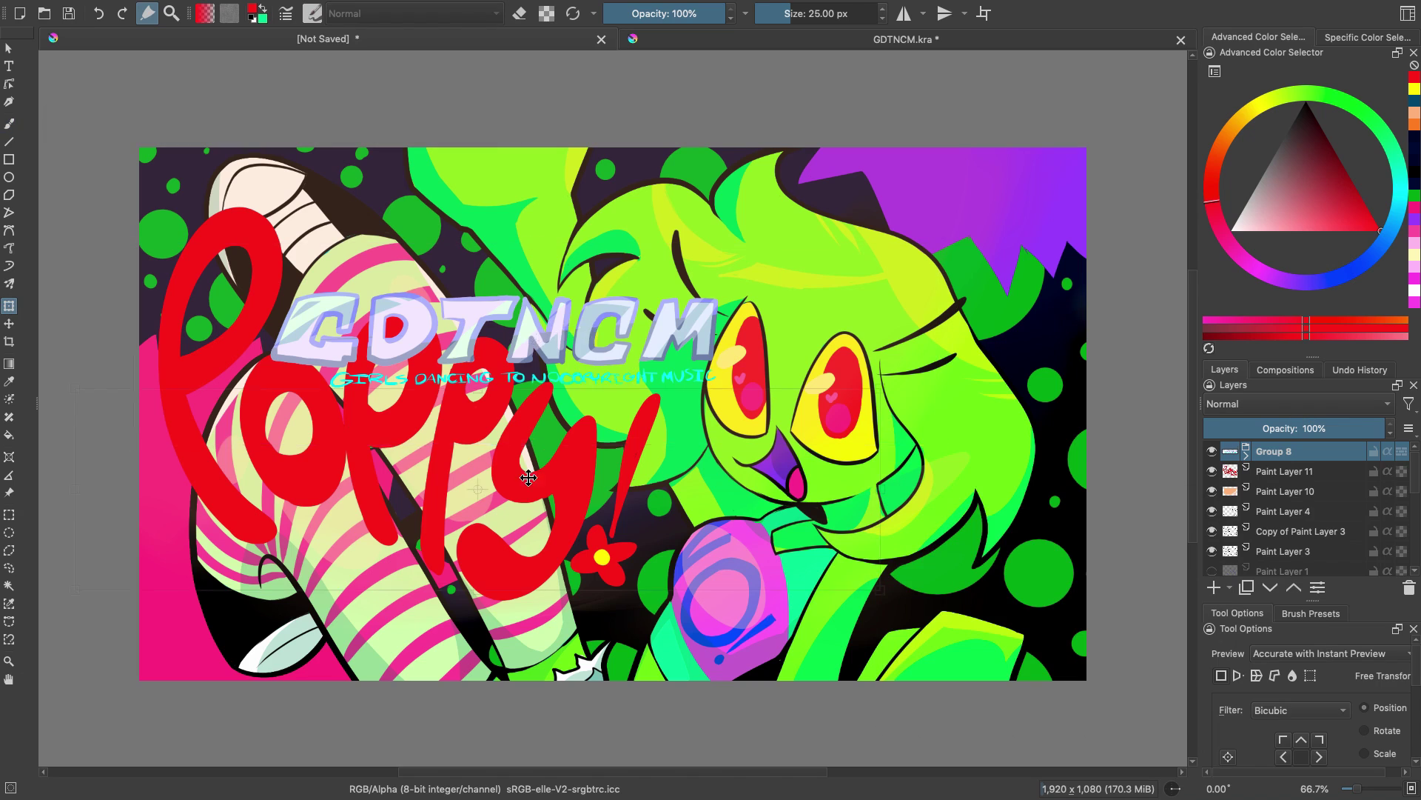
drag(528, 478, 463, 633)
drag(817, 544, 727, 570)
key(Return)
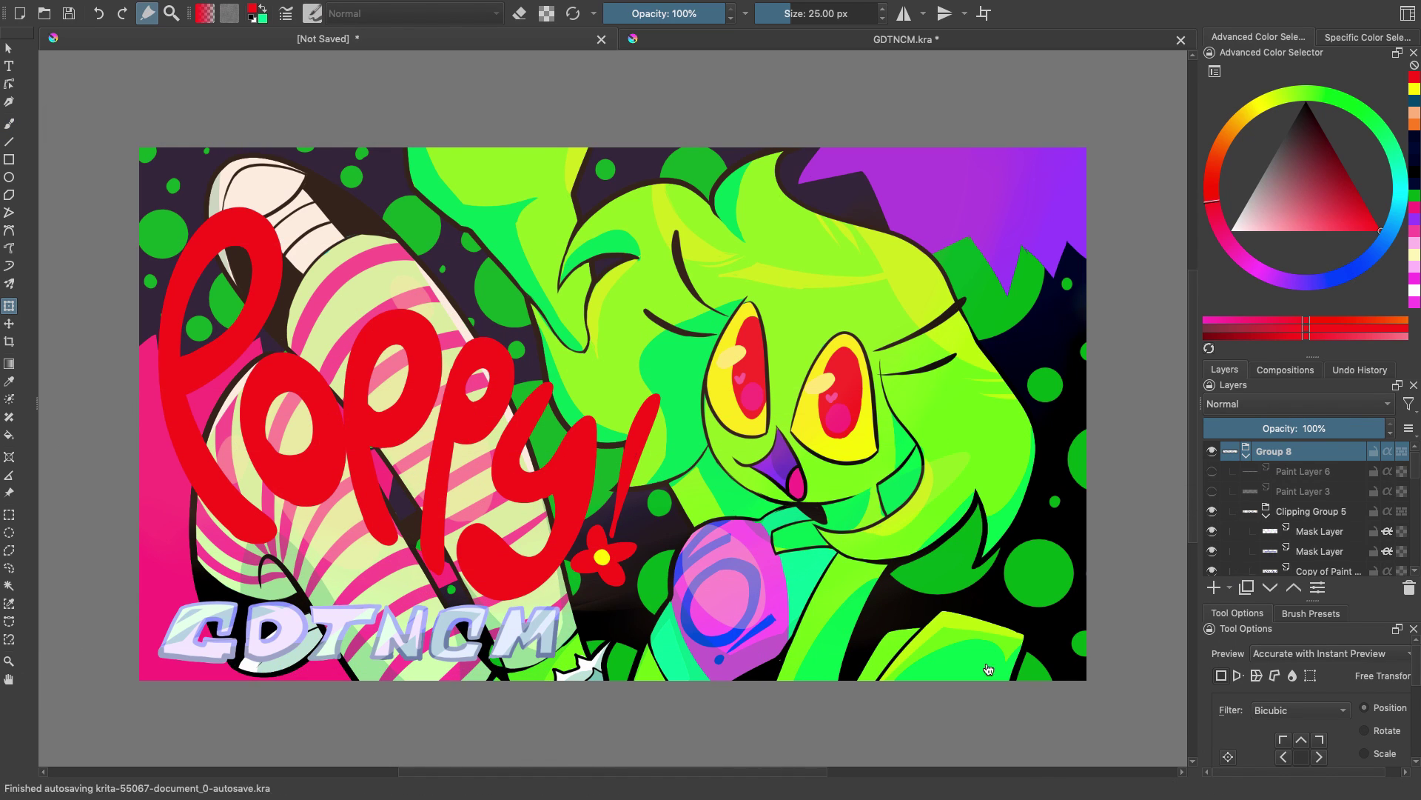
- Transform the GDTNCM logo, shrinking it and moving it over the purple spikes in the canvas's upper-right corner
click(10, 308)
drag(404, 665, 901, 222)
drag(530, 286, 844, 283)
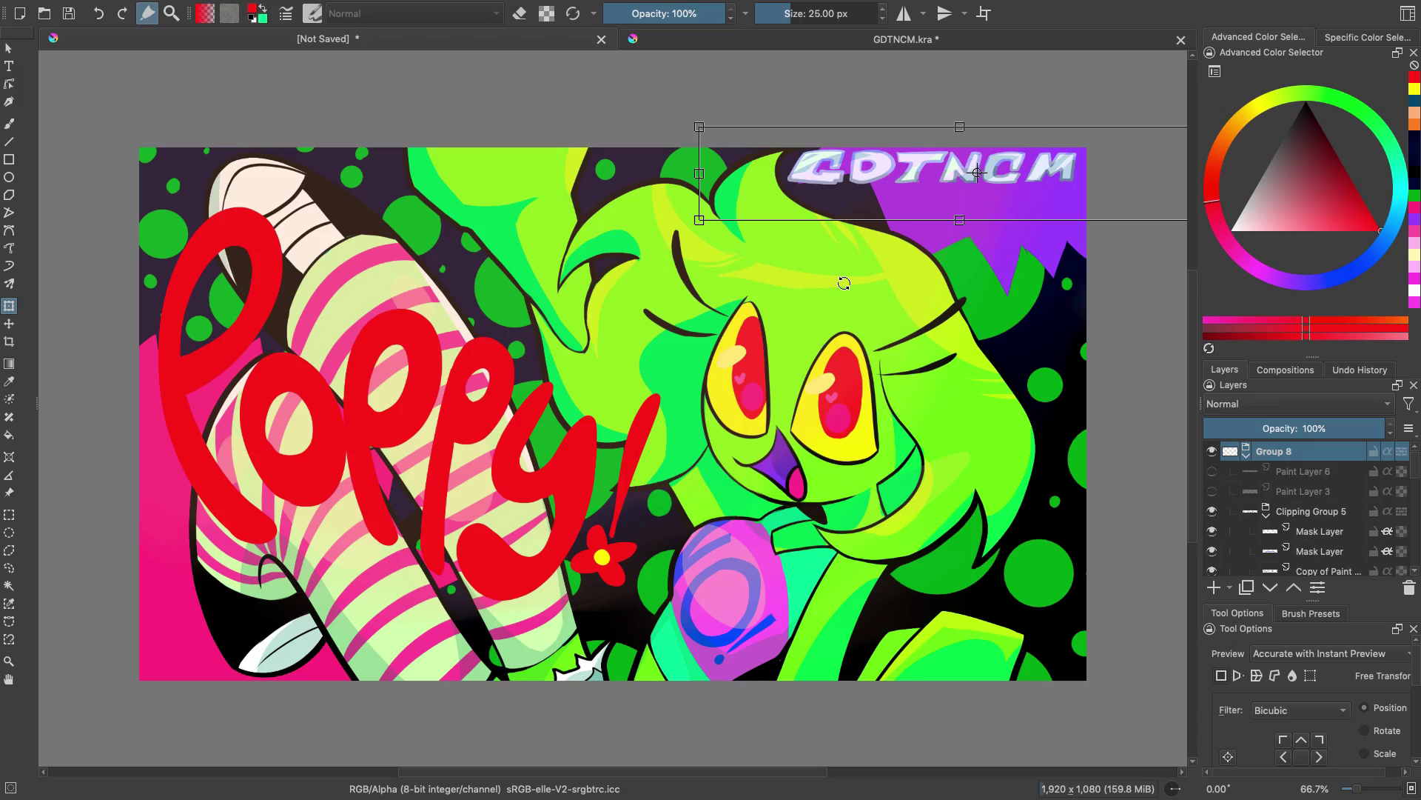